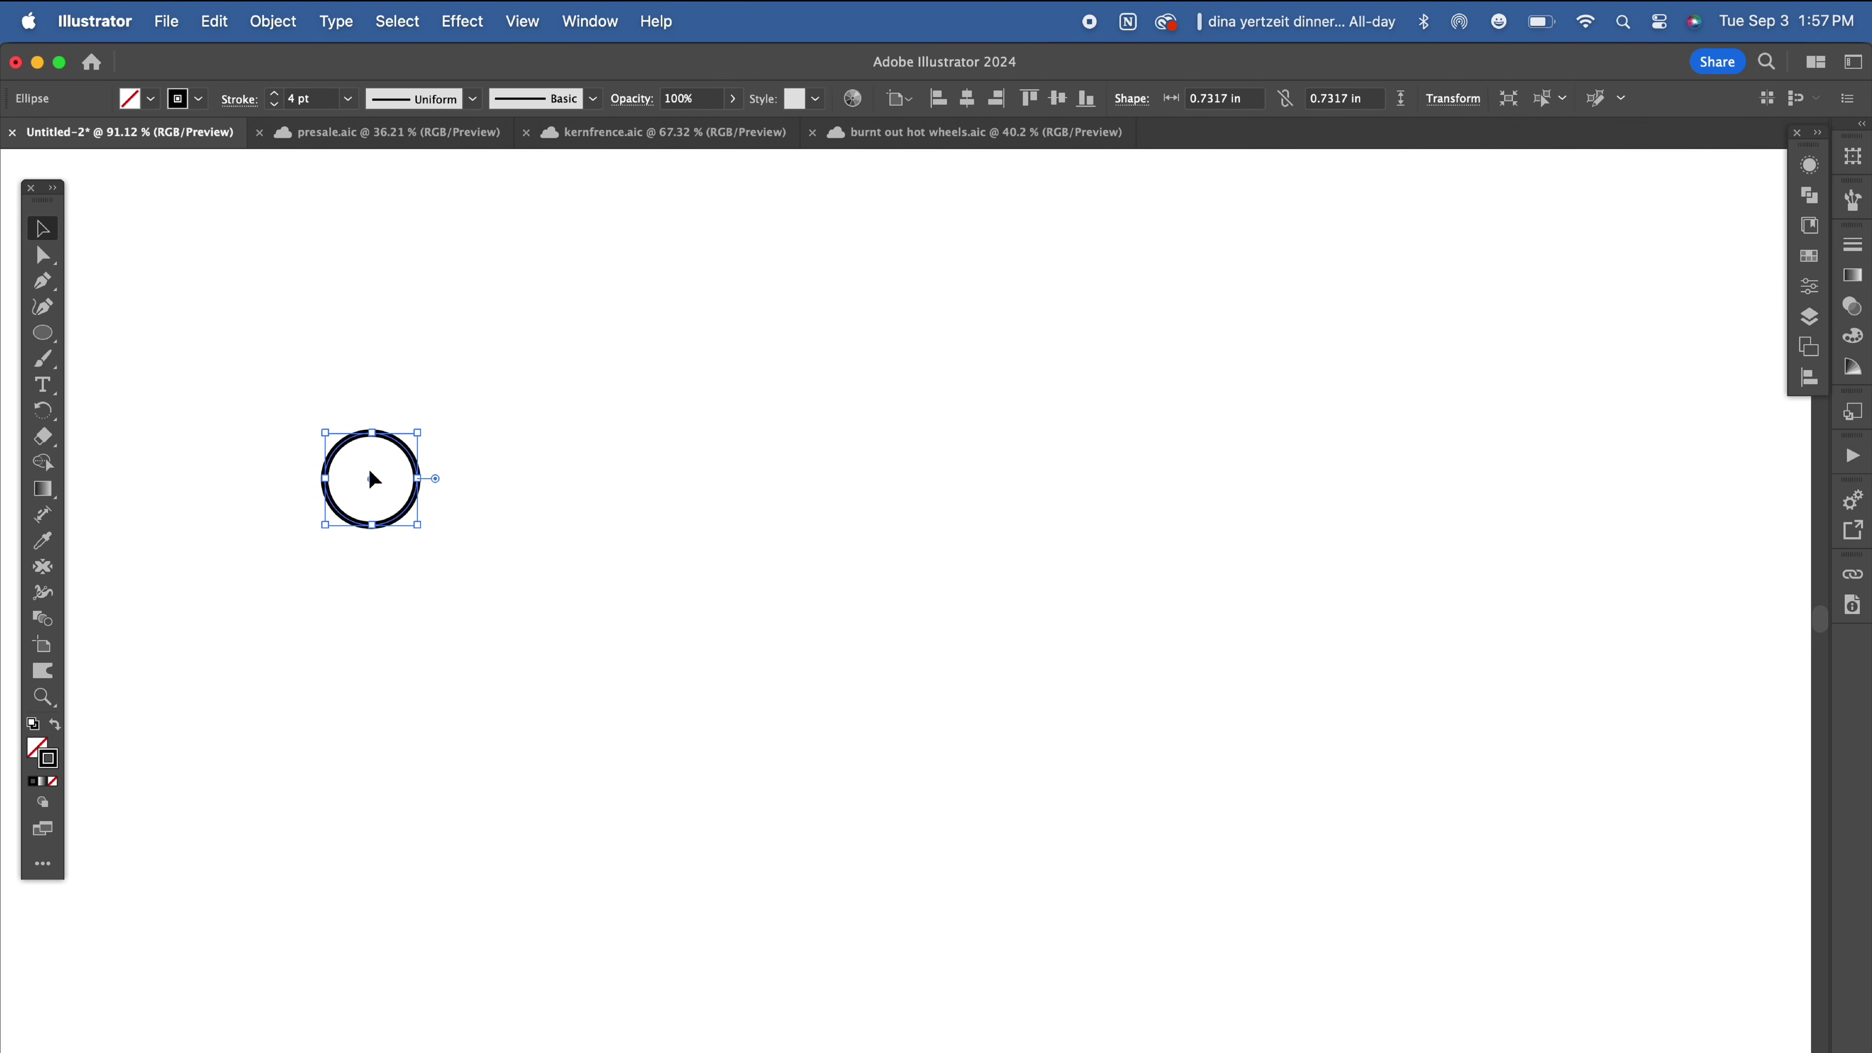
# Step: Duplicate the circle into a row of three and give the first one a 1 pt black stroke and green fill 47c947
pyautogui.press('super+d')
pyautogui.click(457, 557)
pyautogui.click(394, 523)
pyautogui.press('d')
pyautogui.doubleClick(34, 745)
pyautogui.click(1245, 572)
pyautogui.click(1575, 525)
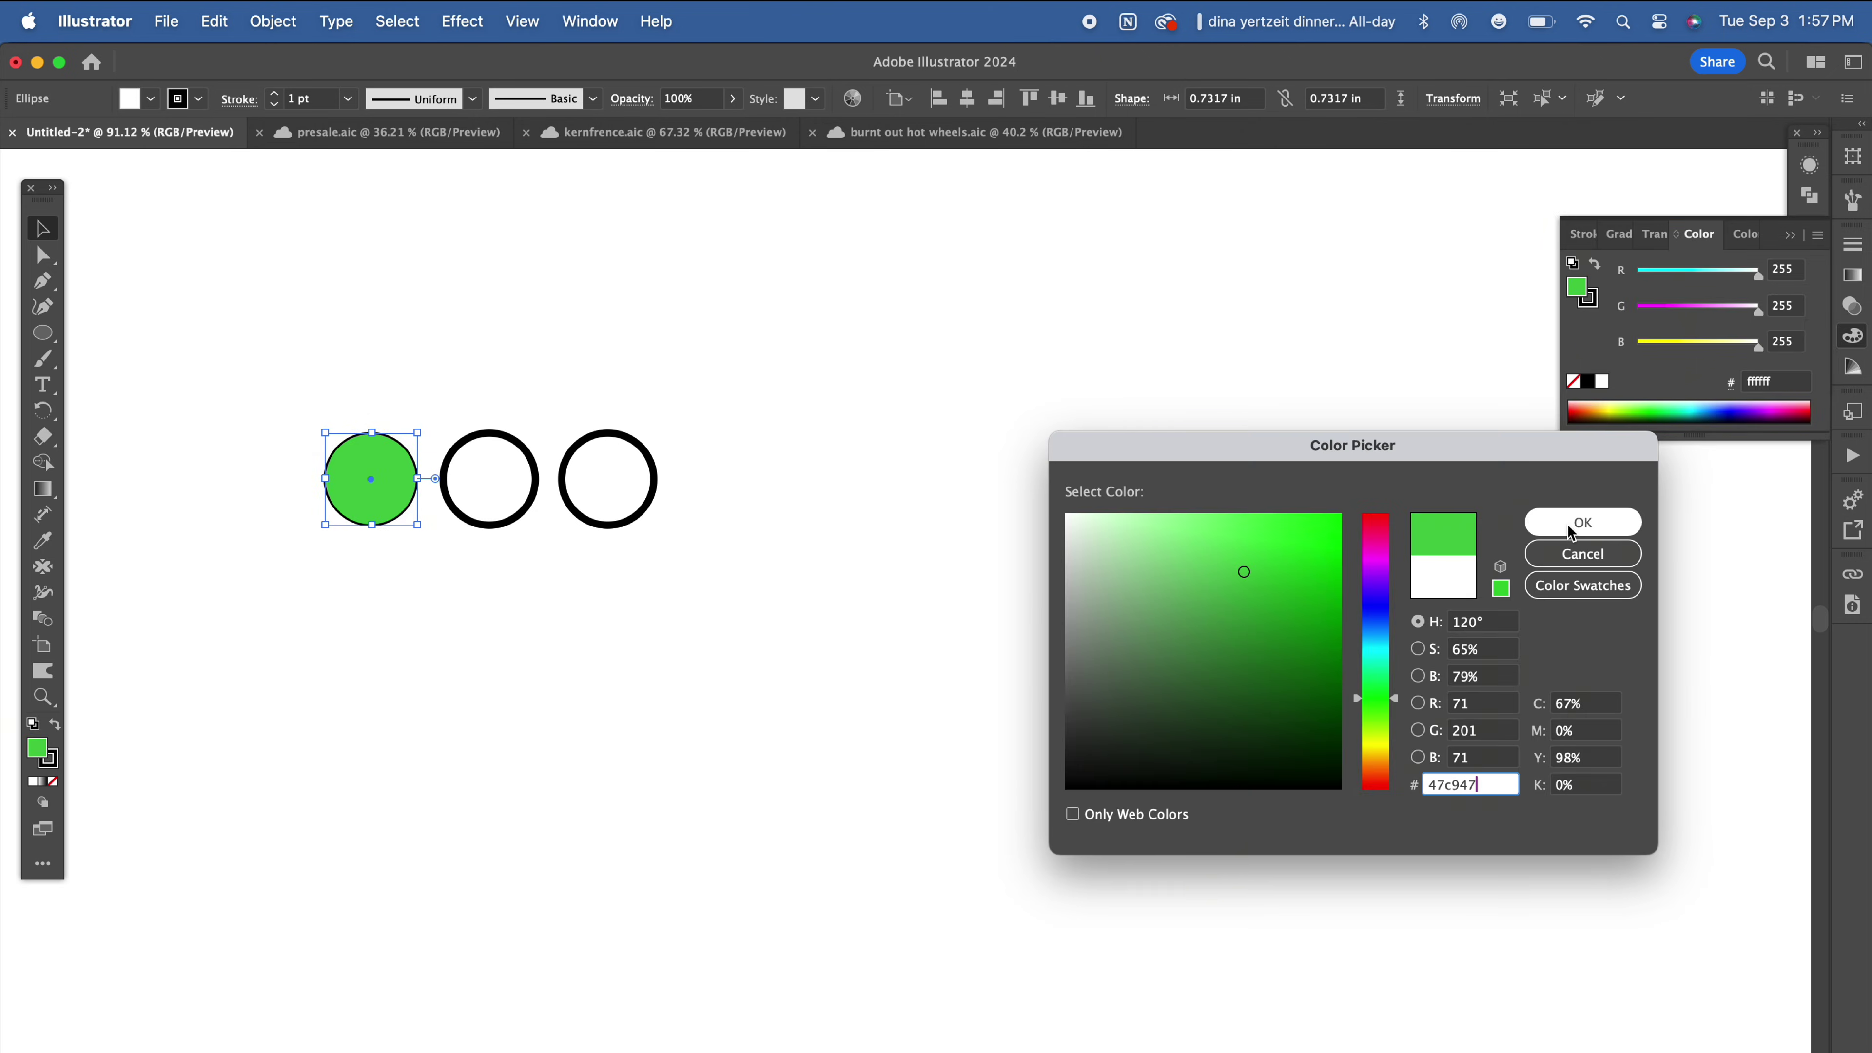
# Step: Copy the green circle's fill and stroke onto the other two circles with the Eyedropper
pyautogui.press('super+a')
pyautogui.press('i')
pyautogui.click(370, 479)
pyautogui.press('v')
# Step: Change the middle circle's fill to a bright purple
pyautogui.click(489, 480)
pyautogui.doubleClick(37, 747)
pyautogui.click(1373, 577)
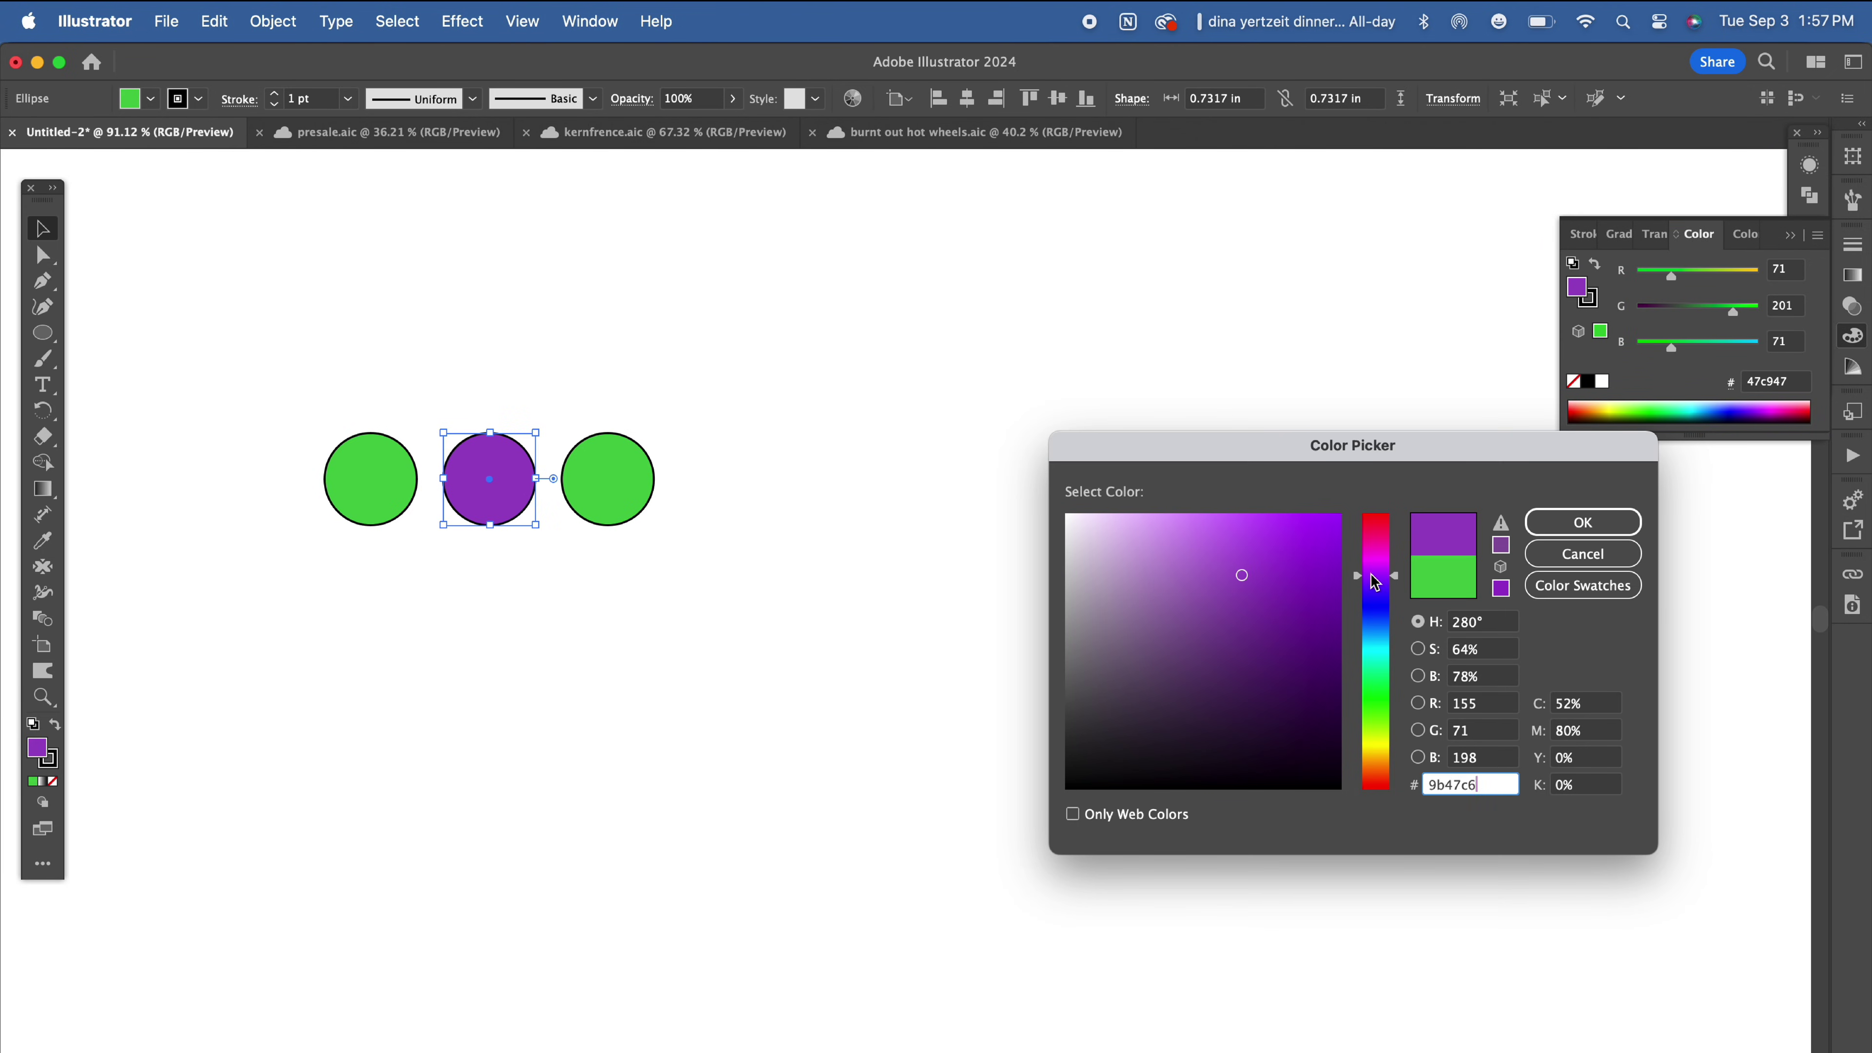
pyautogui.click(1222, 530)
pyautogui.click(1557, 525)
# Step: Change the third circle's fill to turquoise
pyautogui.click(617, 488)
pyautogui.doubleClick(38, 749)
pyautogui.click(1375, 652)
pyautogui.click(1276, 568)
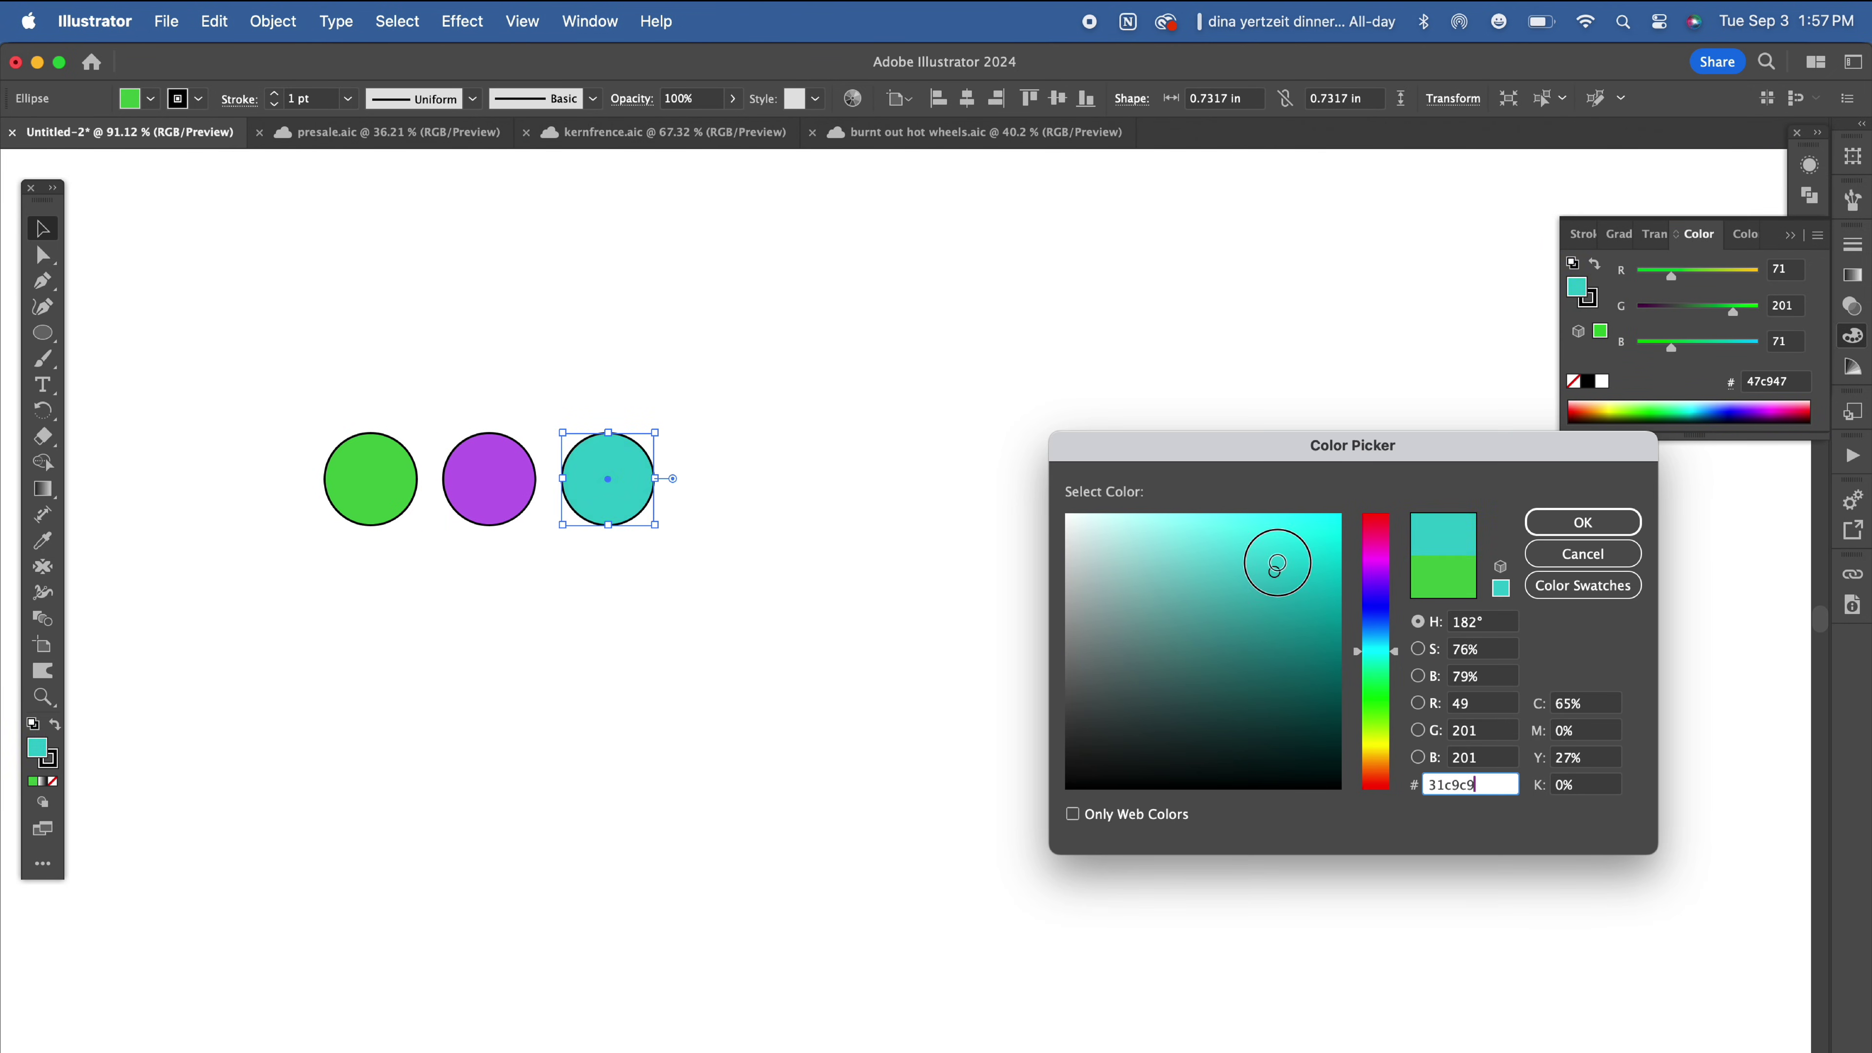
pyautogui.click(1582, 521)
# Step: Group the three circles and start a new Pattern Brush from the group
pyautogui.press('super+a')
pyautogui.press('super+g')
pyautogui.click(590, 21)
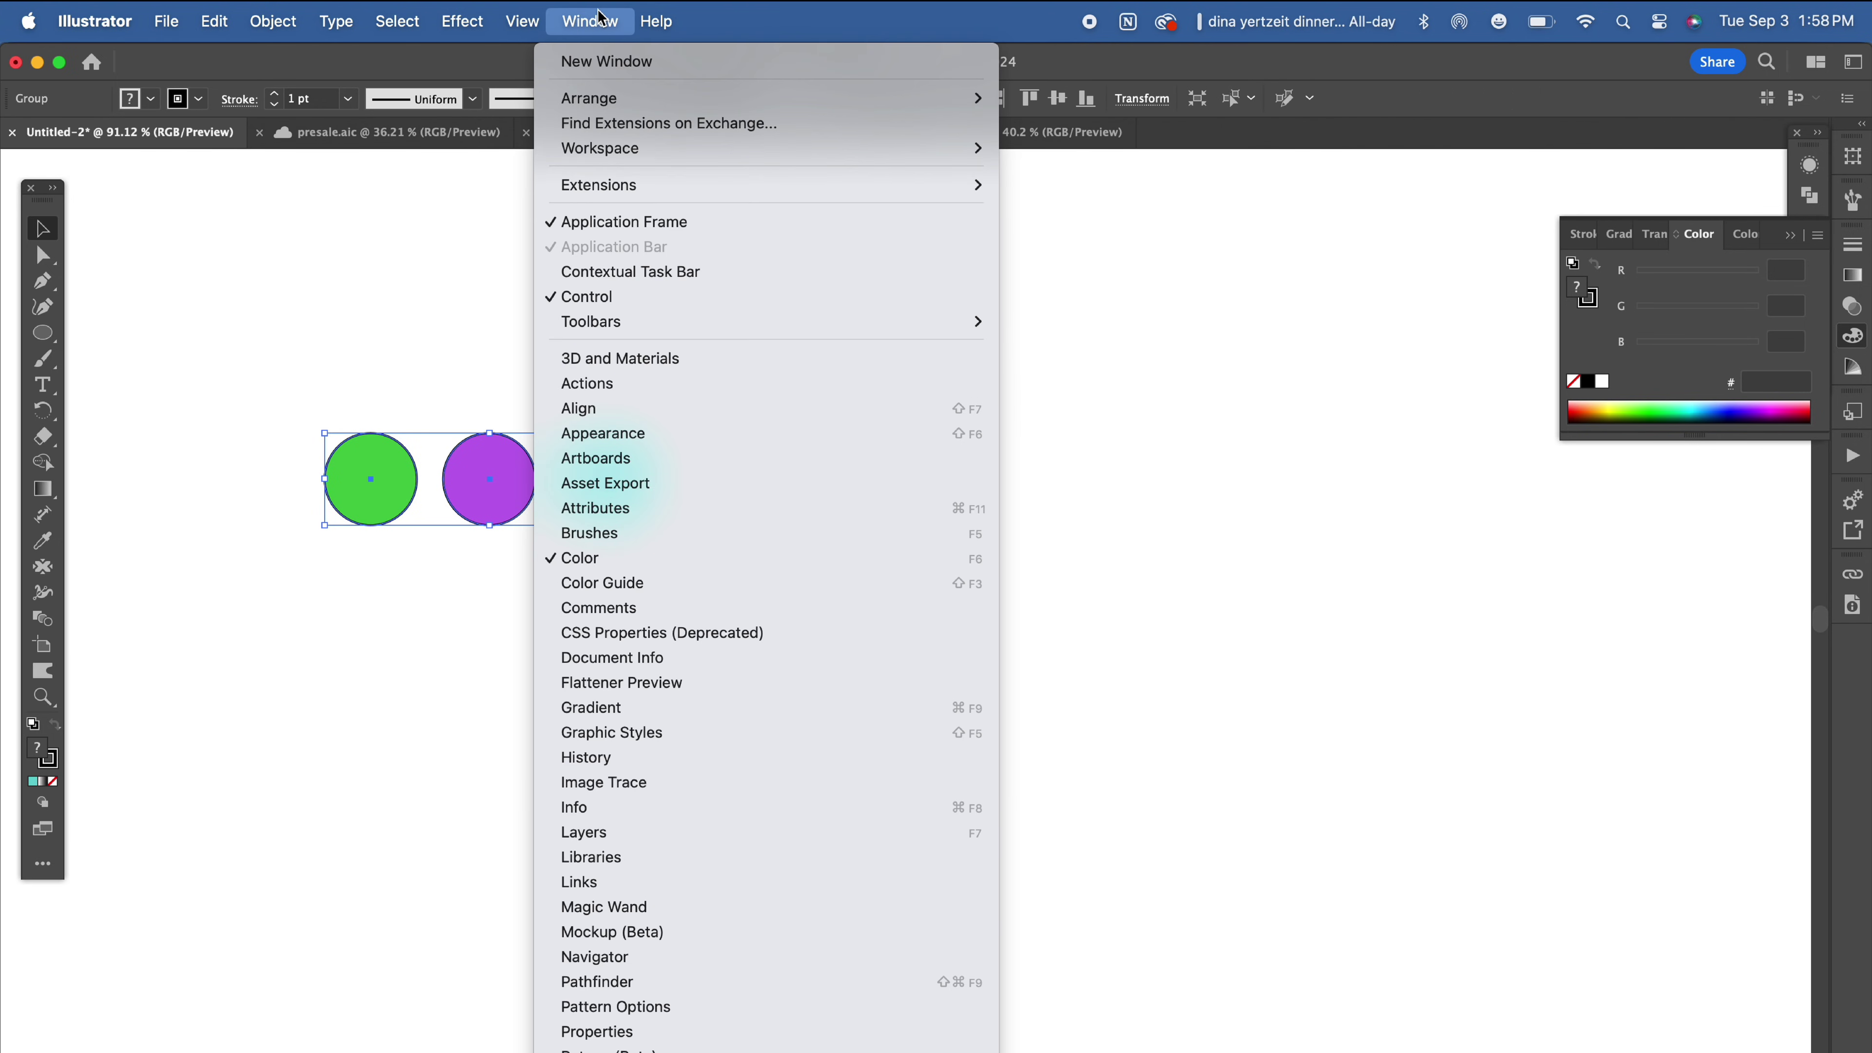
pyautogui.click(614, 542)
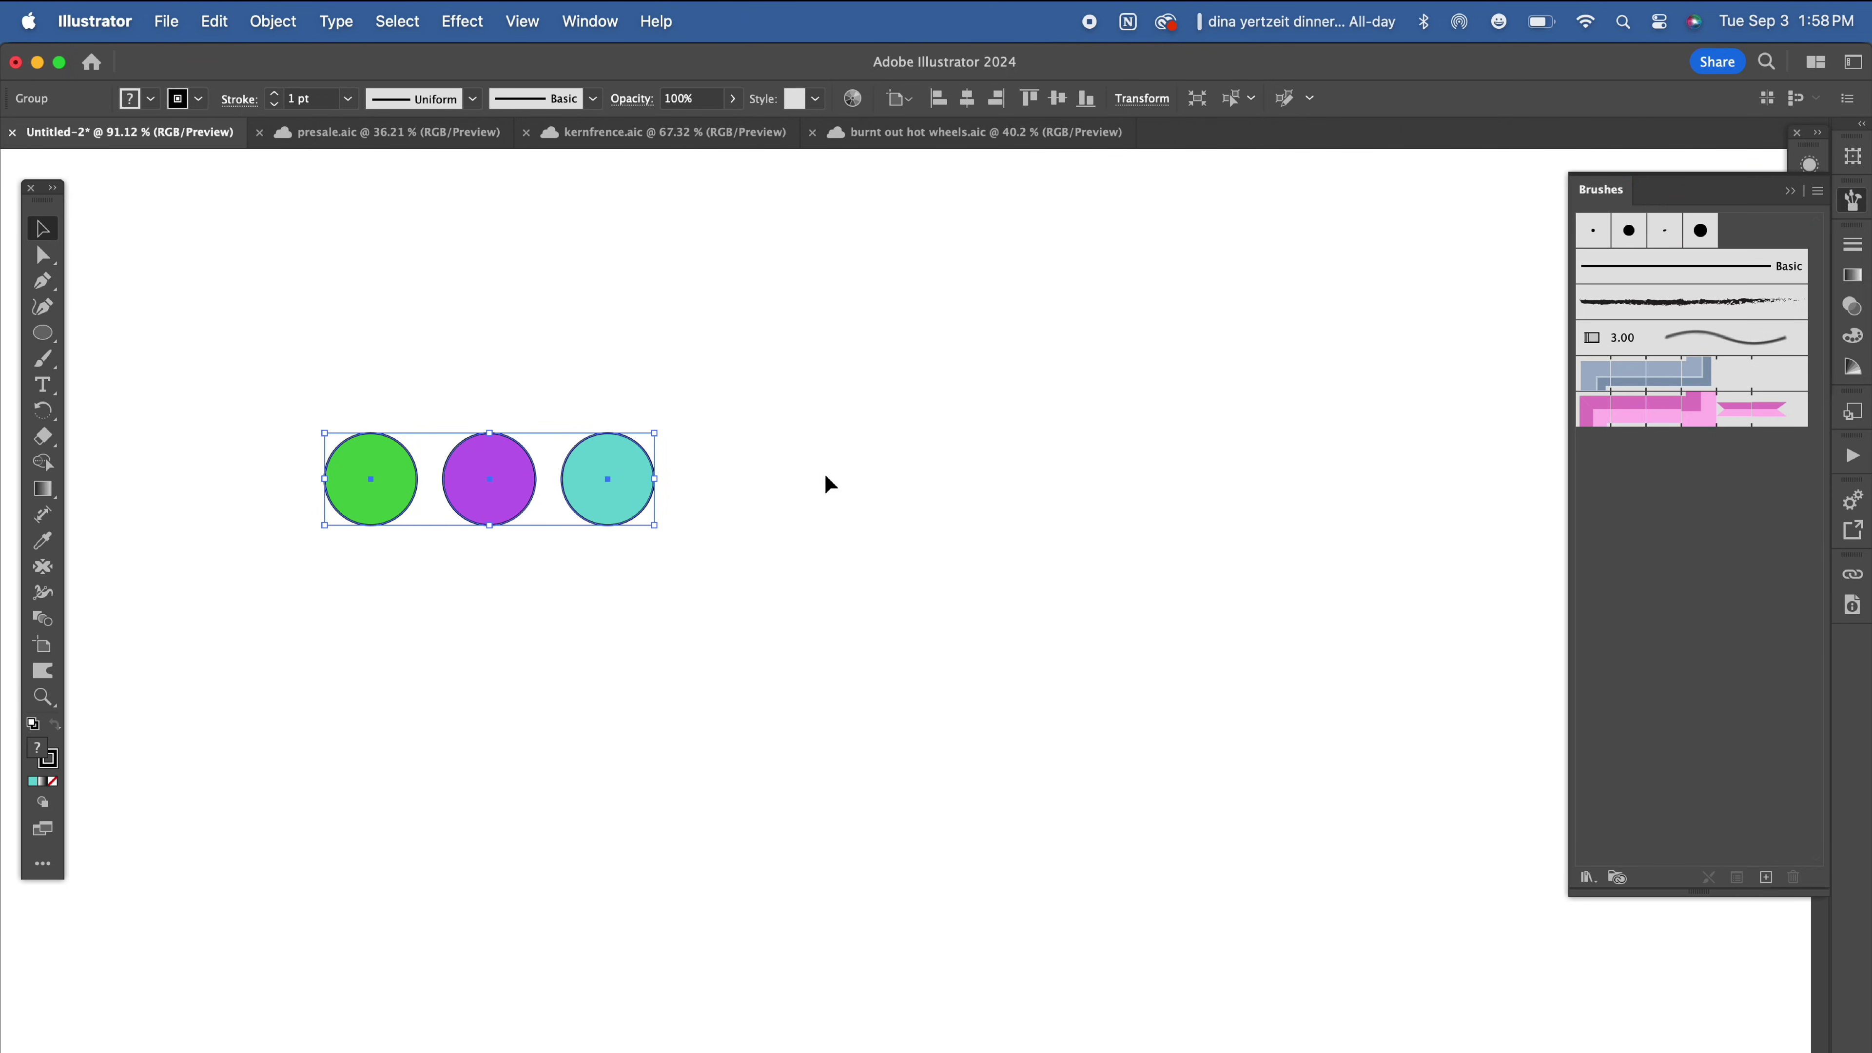
pyautogui.moveTo(623, 506)
pyautogui.mouseDown()
pyautogui.moveTo(1741, 569)
pyautogui.moveTo(1709, 522)
pyautogui.mouseUp()
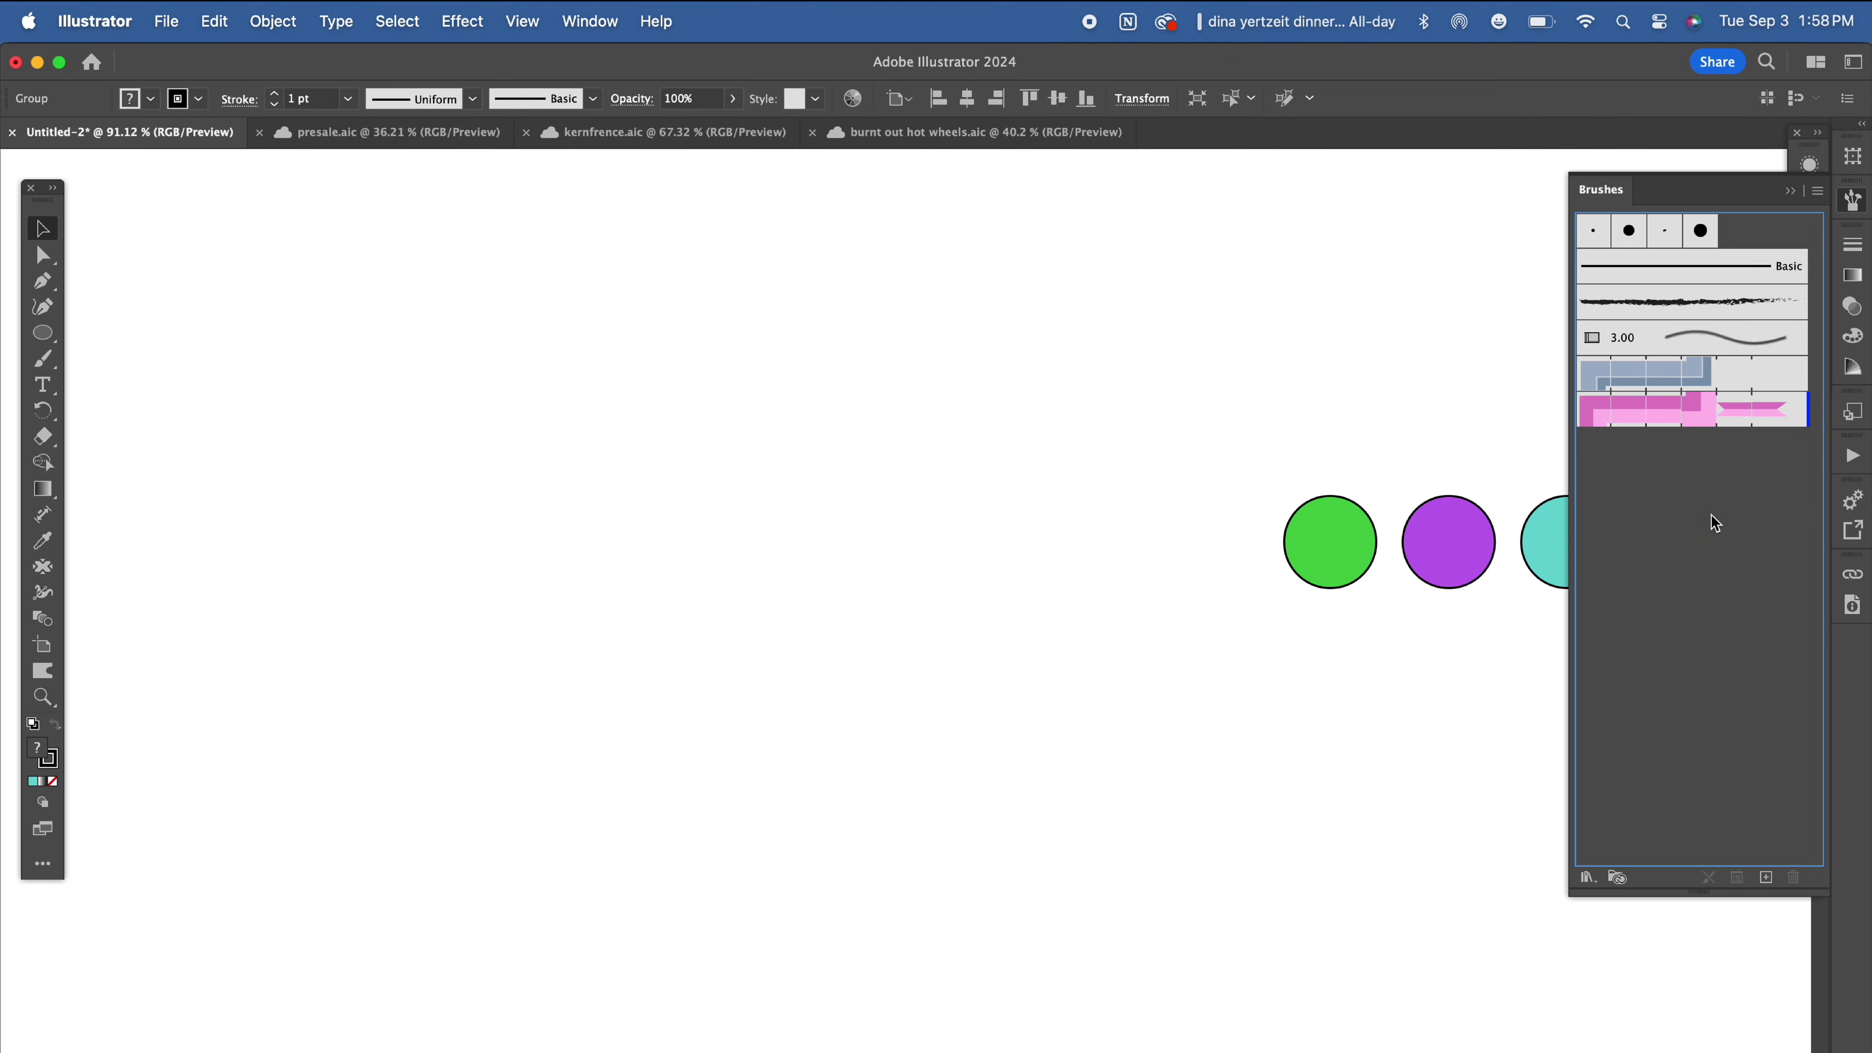
pyautogui.moveTo(449, 729)
pyautogui.mouseDown()
pyautogui.moveTo(1012, 478)
pyautogui.moveTo(1003, 419)
pyautogui.mouseUp()
pyautogui.click(861, 607)
pyautogui.click(1022, 663)
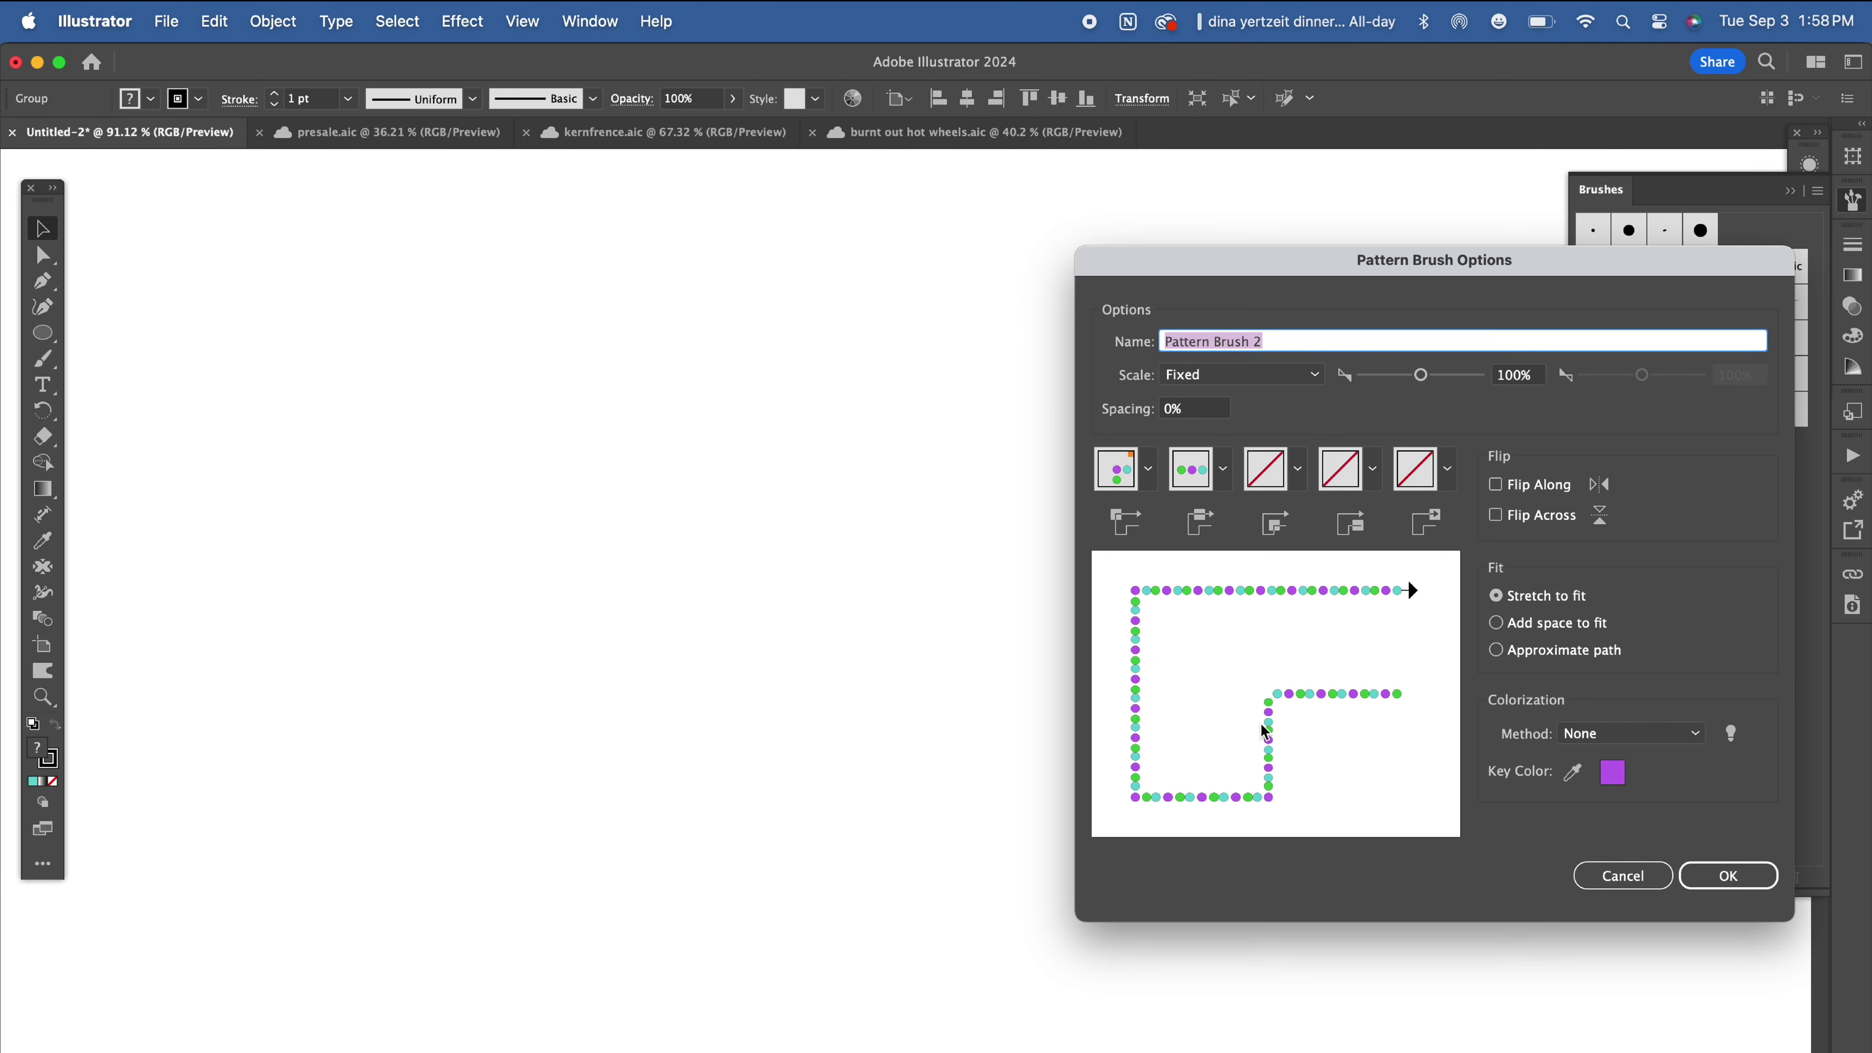
# Step: Name the new pattern brush "circles 1" and save it with the default scale and spacing
pyautogui.click(1724, 885)
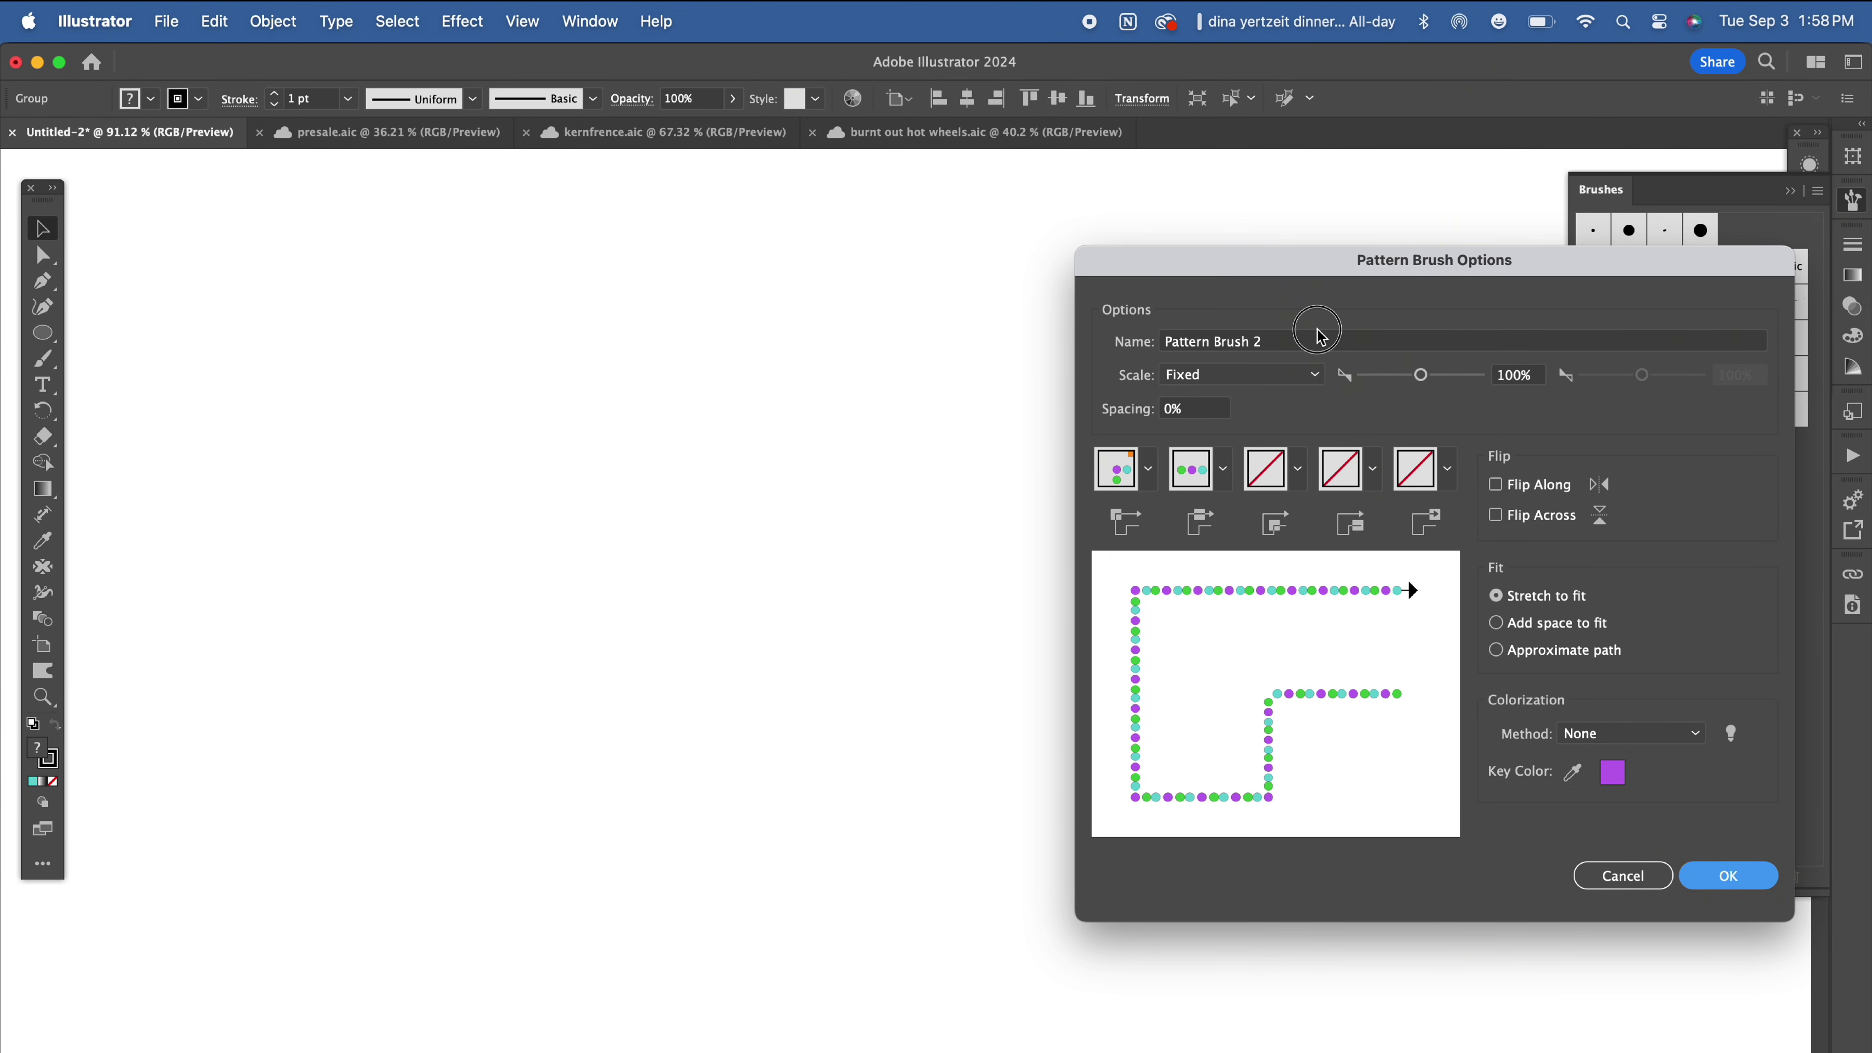
pyautogui.tripleClick(1266, 340)
pyautogui.write('circles 1')
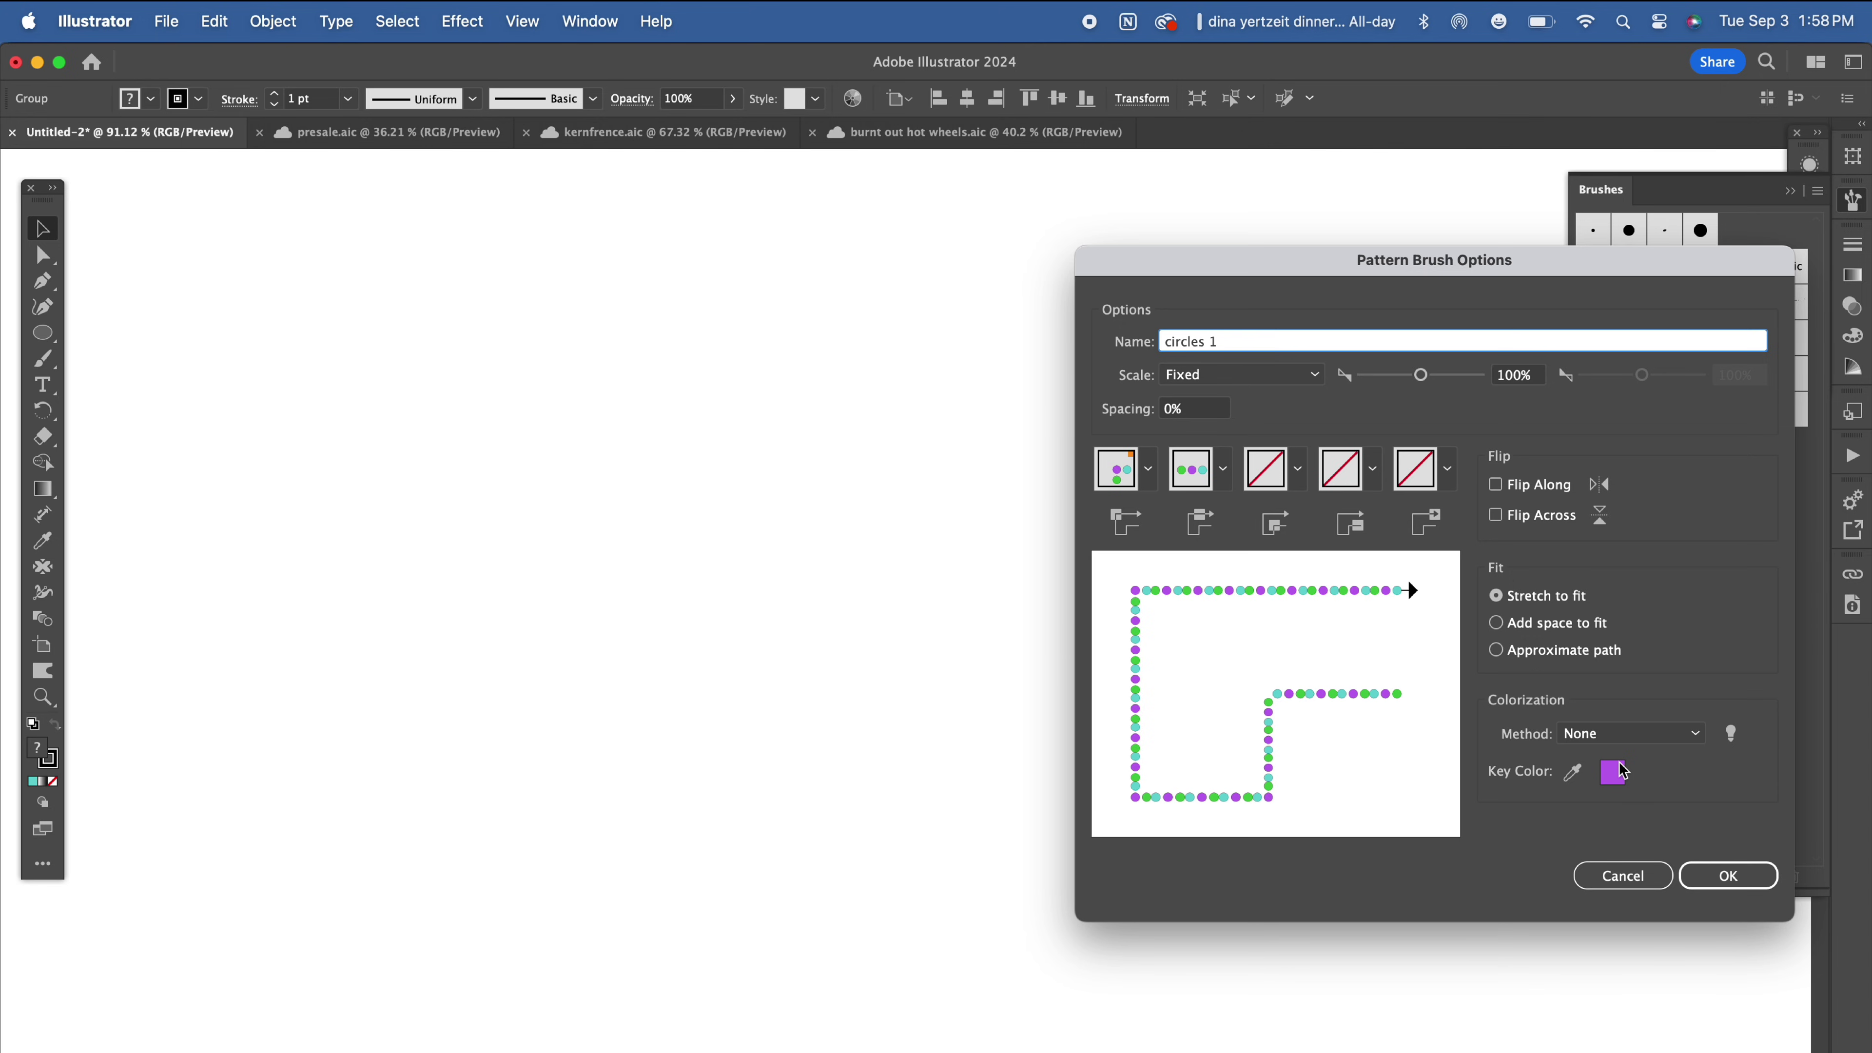
pyautogui.click(1702, 873)
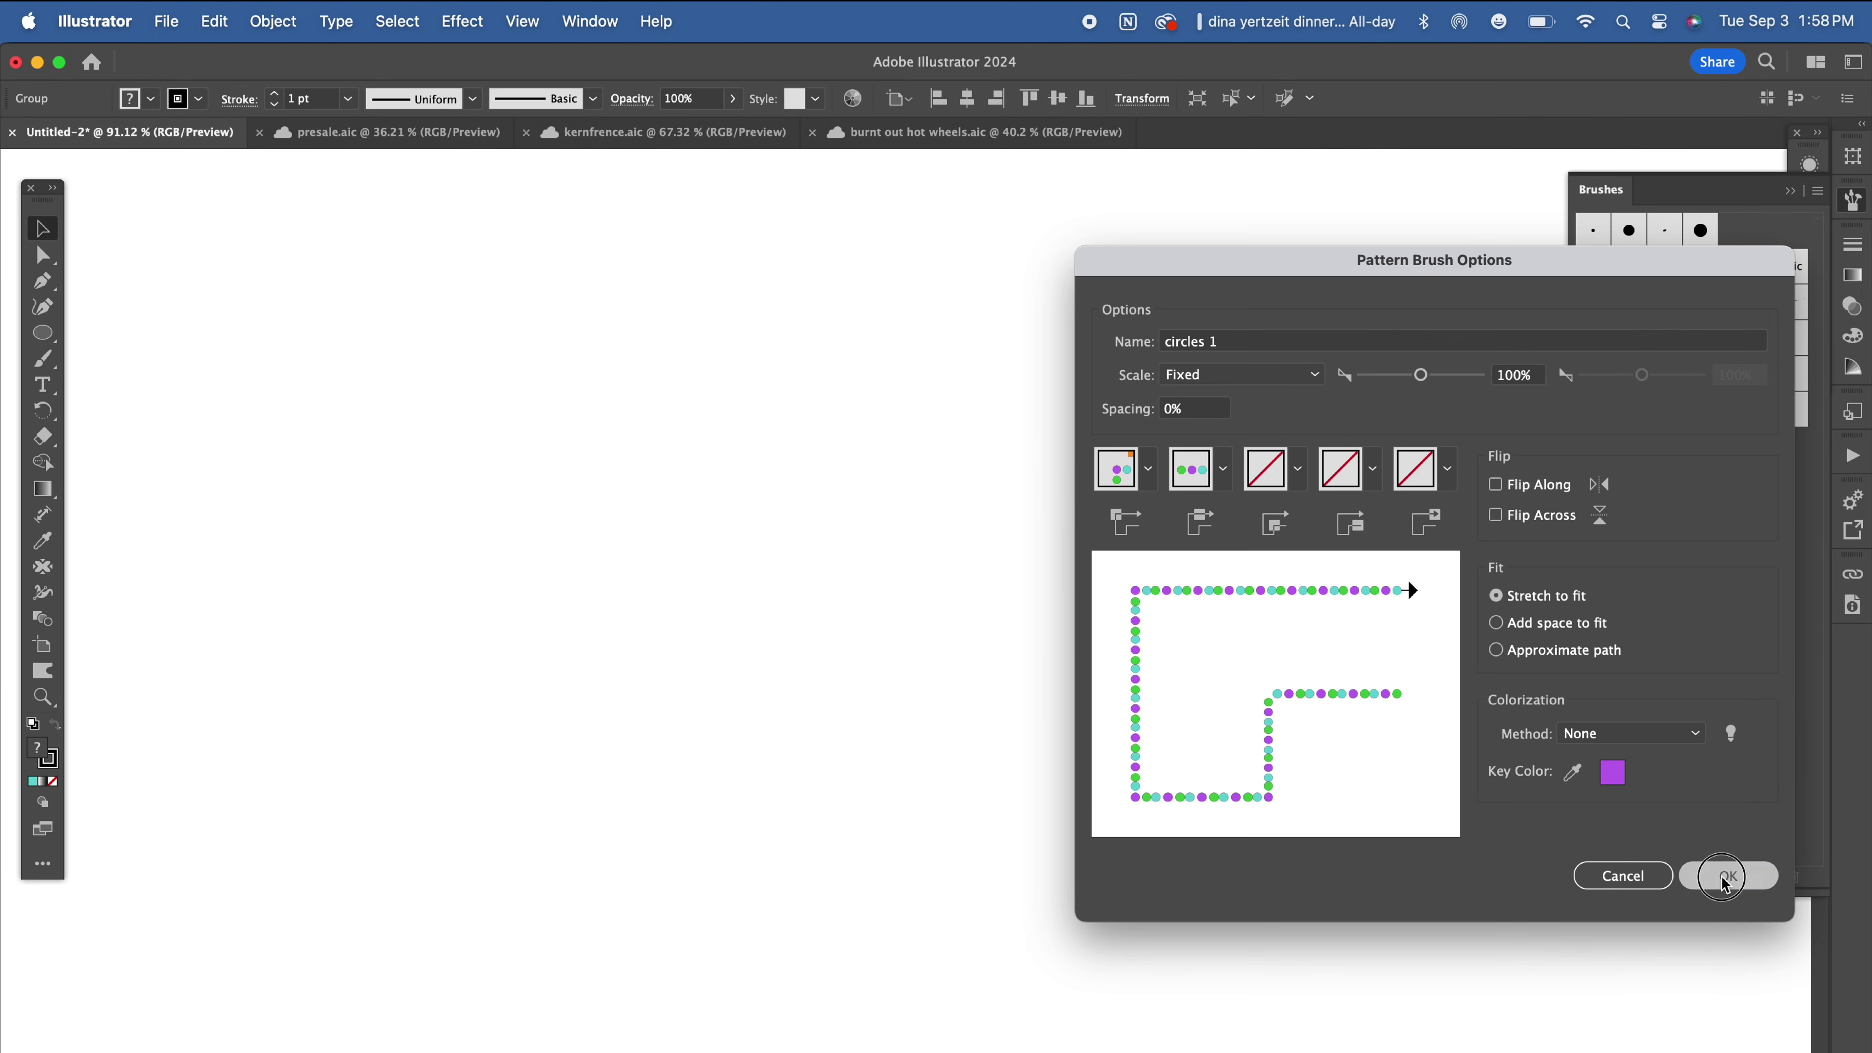
# Step: Add the text "CREATE" below the circles, scaled up to about 59 pt
pyautogui.press('t')
pyautogui.click(422, 755)
pyautogui.click(46, 240)
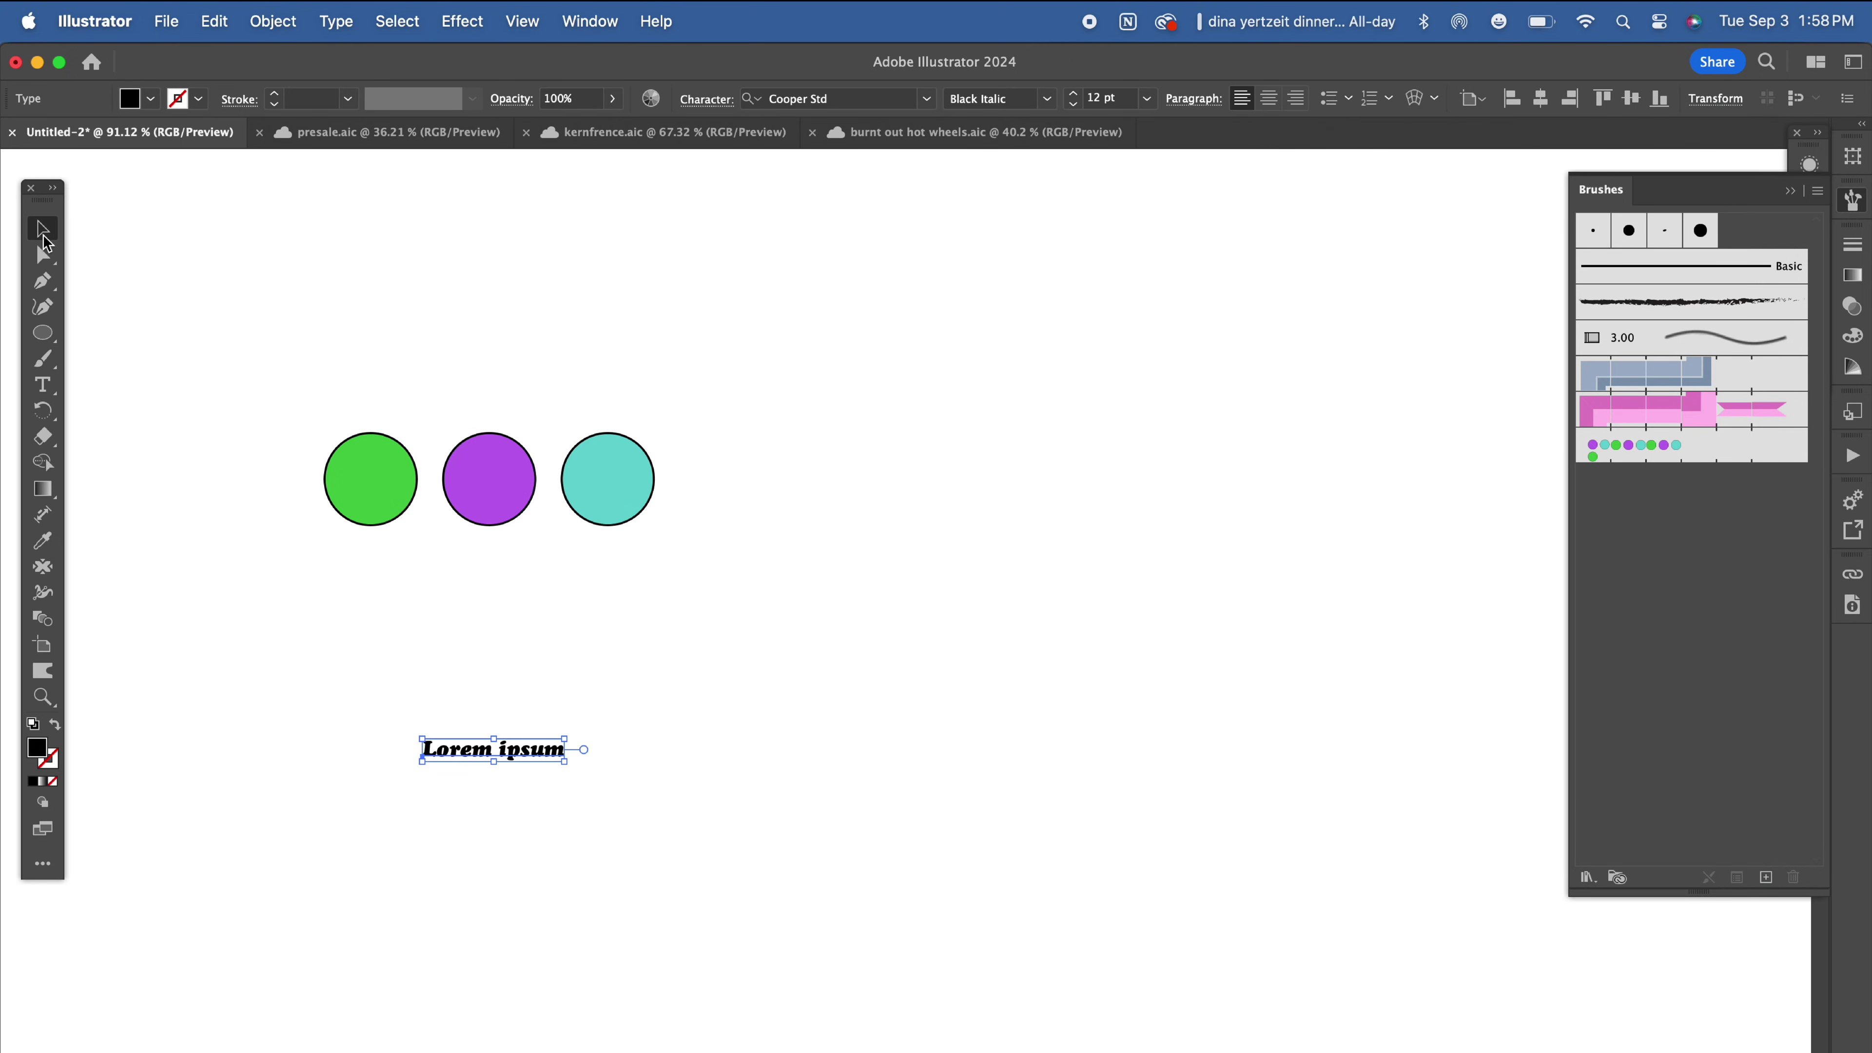
pyautogui.moveTo(567, 733); pyautogui.dragTo(1142, 517)
pyautogui.tripleClick(806, 717)
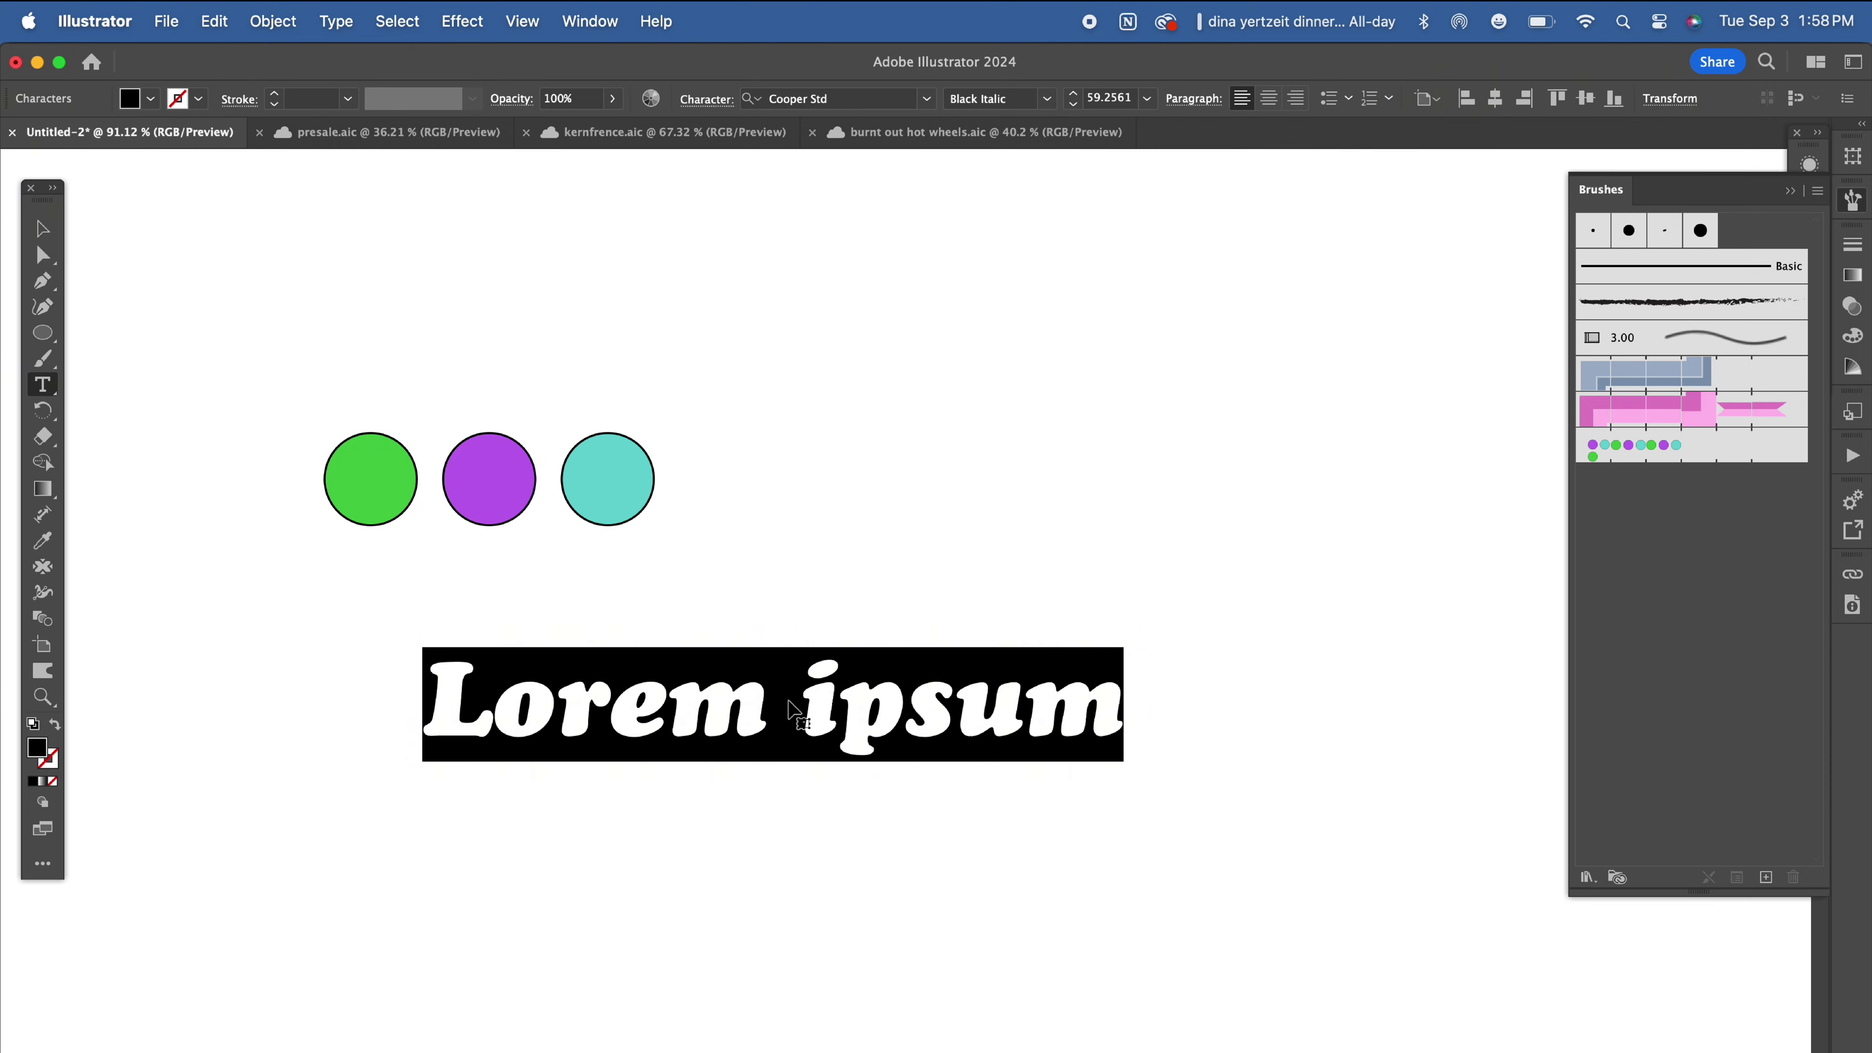
pyautogui.write('CREATE')
pyautogui.click(42, 232)
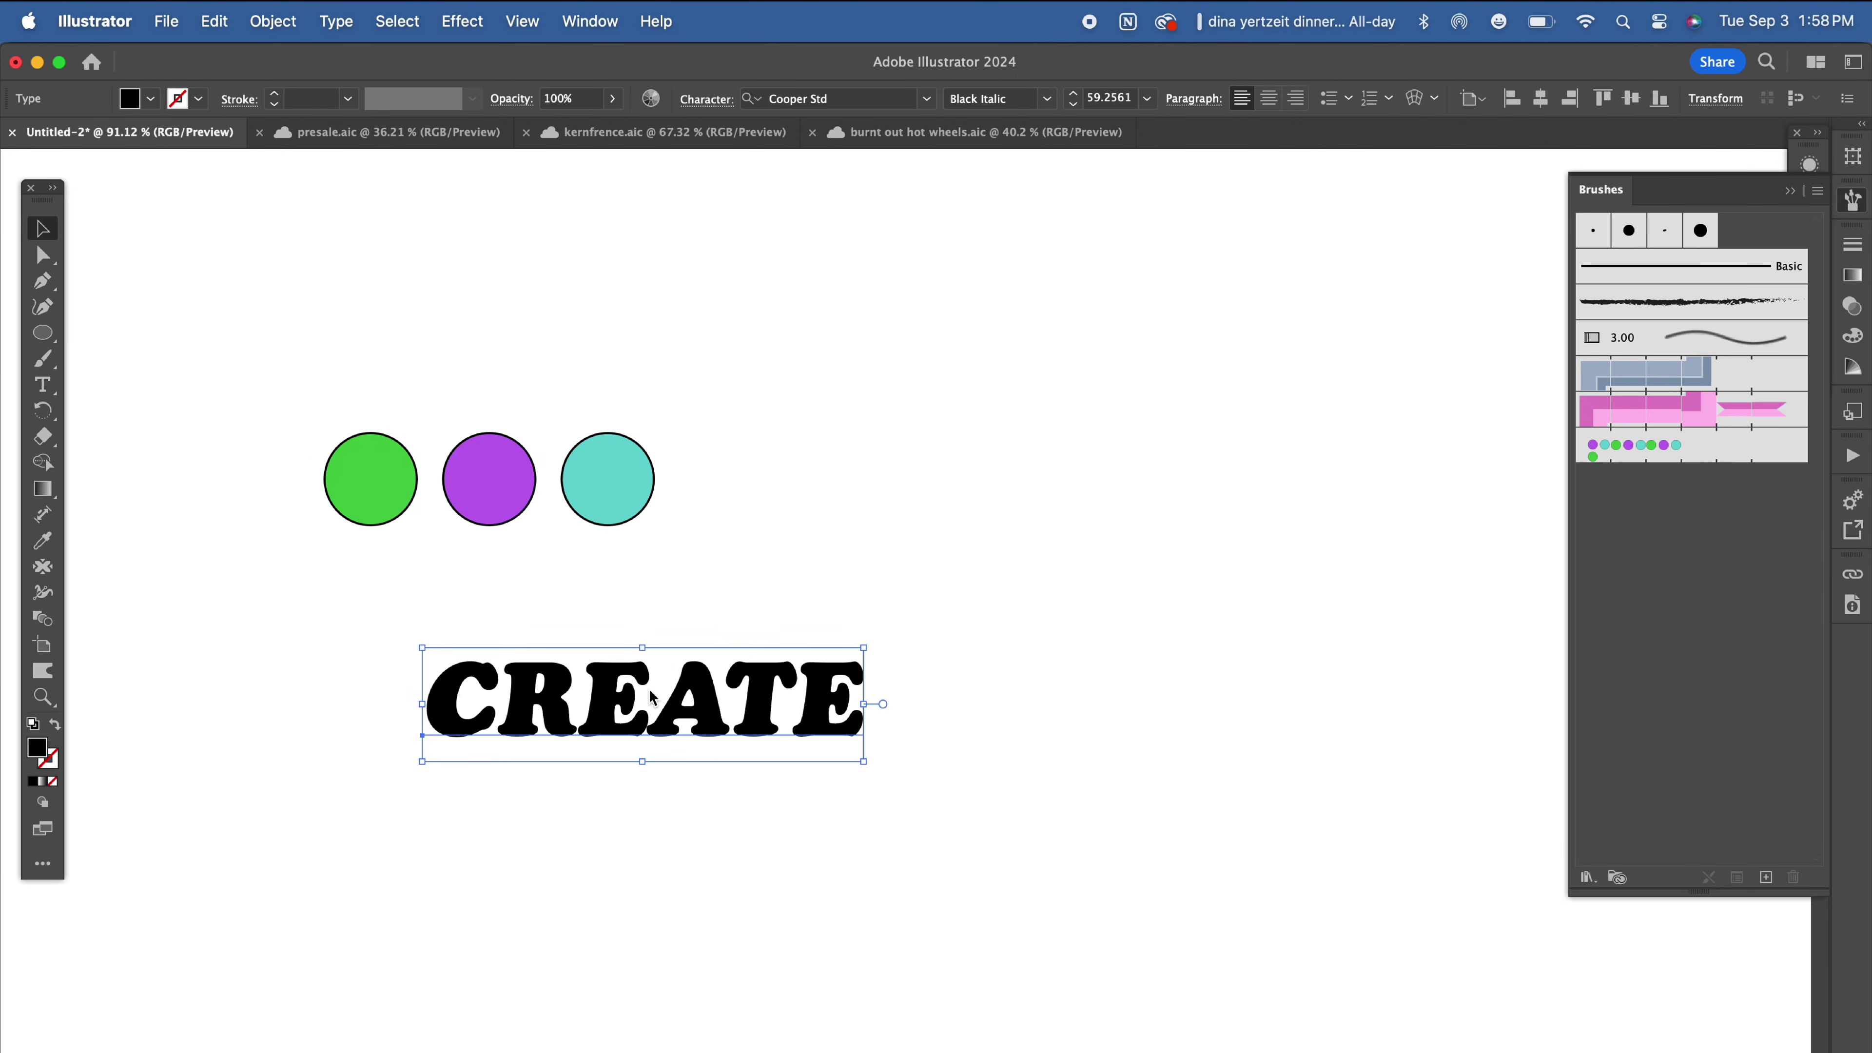
# Step: Convert the CREATE text to outlines, enlarge it, and give it a white fill with a black stroke
pyautogui.rightClick(648, 701)
pyautogui.click(890, 734)
pyautogui.moveTo(862, 699)
pyautogui.mouseDown()
pyautogui.moveTo(1219, 674)
pyautogui.moveTo(1076, 680)
pyautogui.mouseUp()
pyautogui.click(34, 723)
pyautogui.click(50, 763)
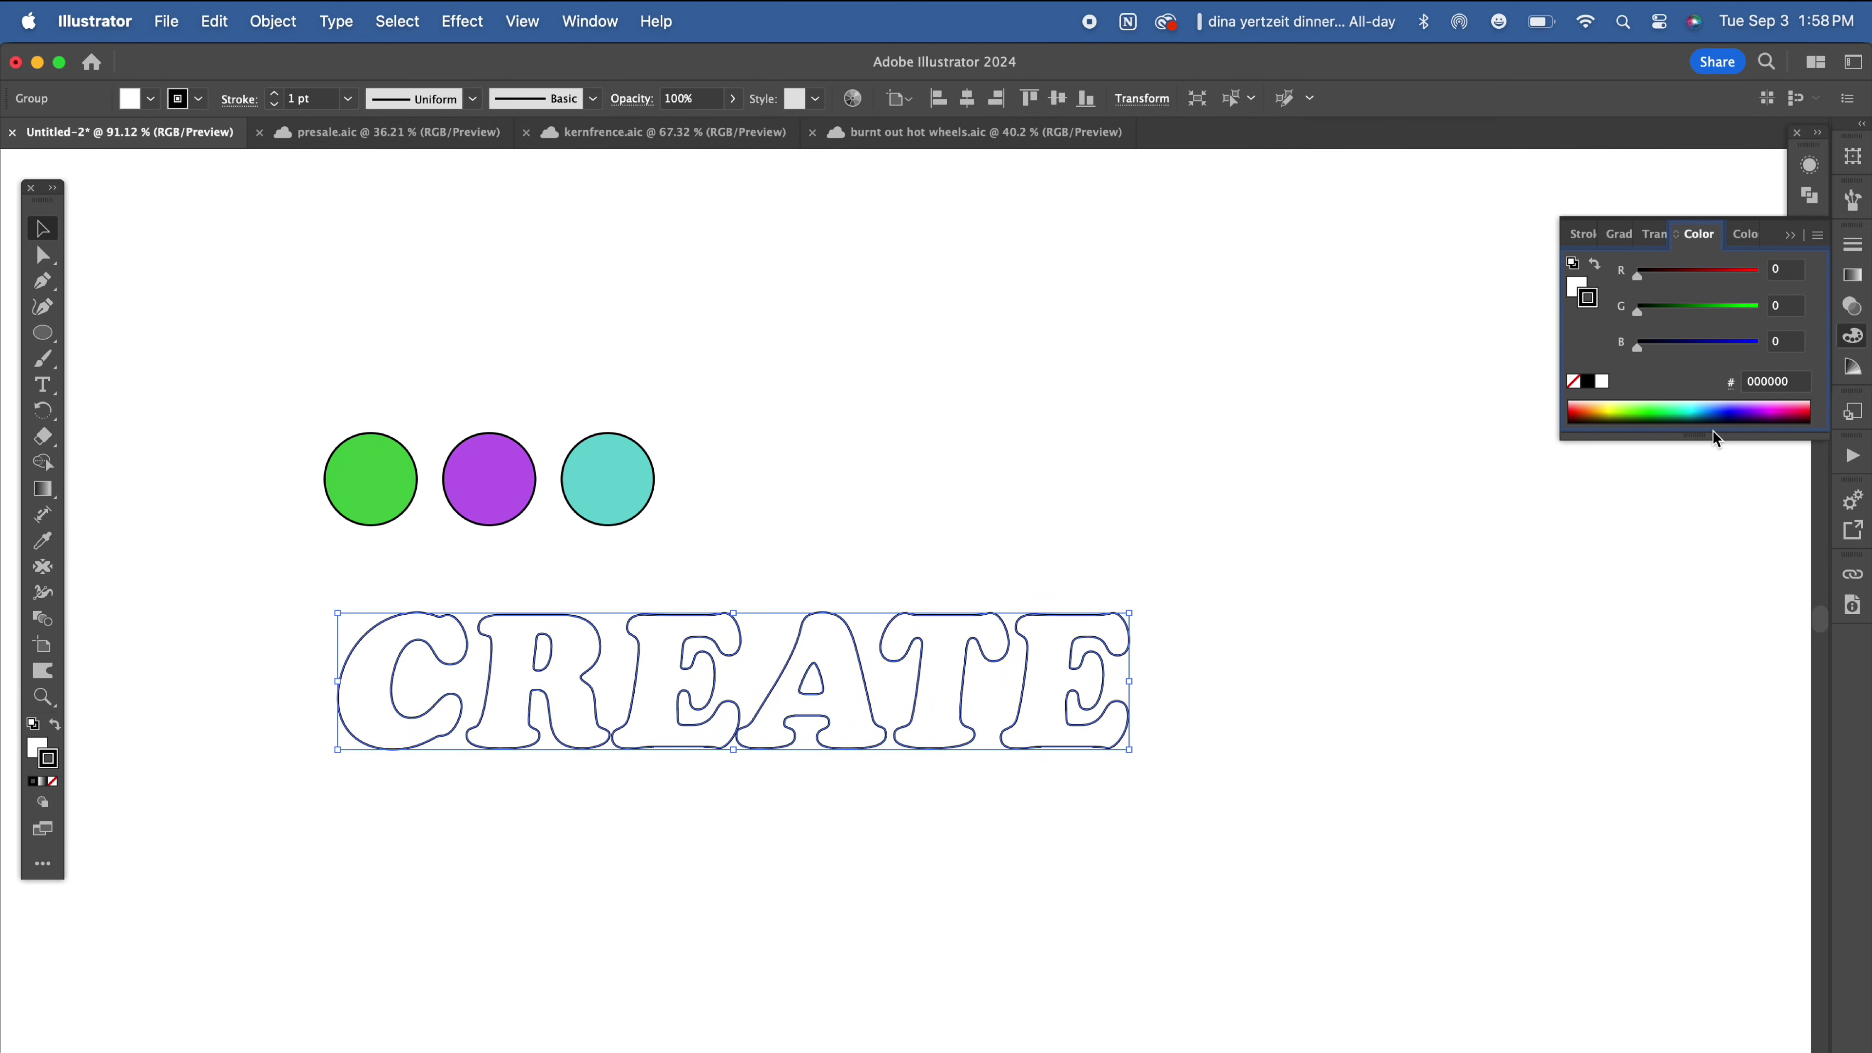
# Step: Apply the circles pattern brush to the outlined CREATE lettering and set its stroke weight to 0.05 pt
pyautogui.click(1851, 210)
pyautogui.click(1673, 450)
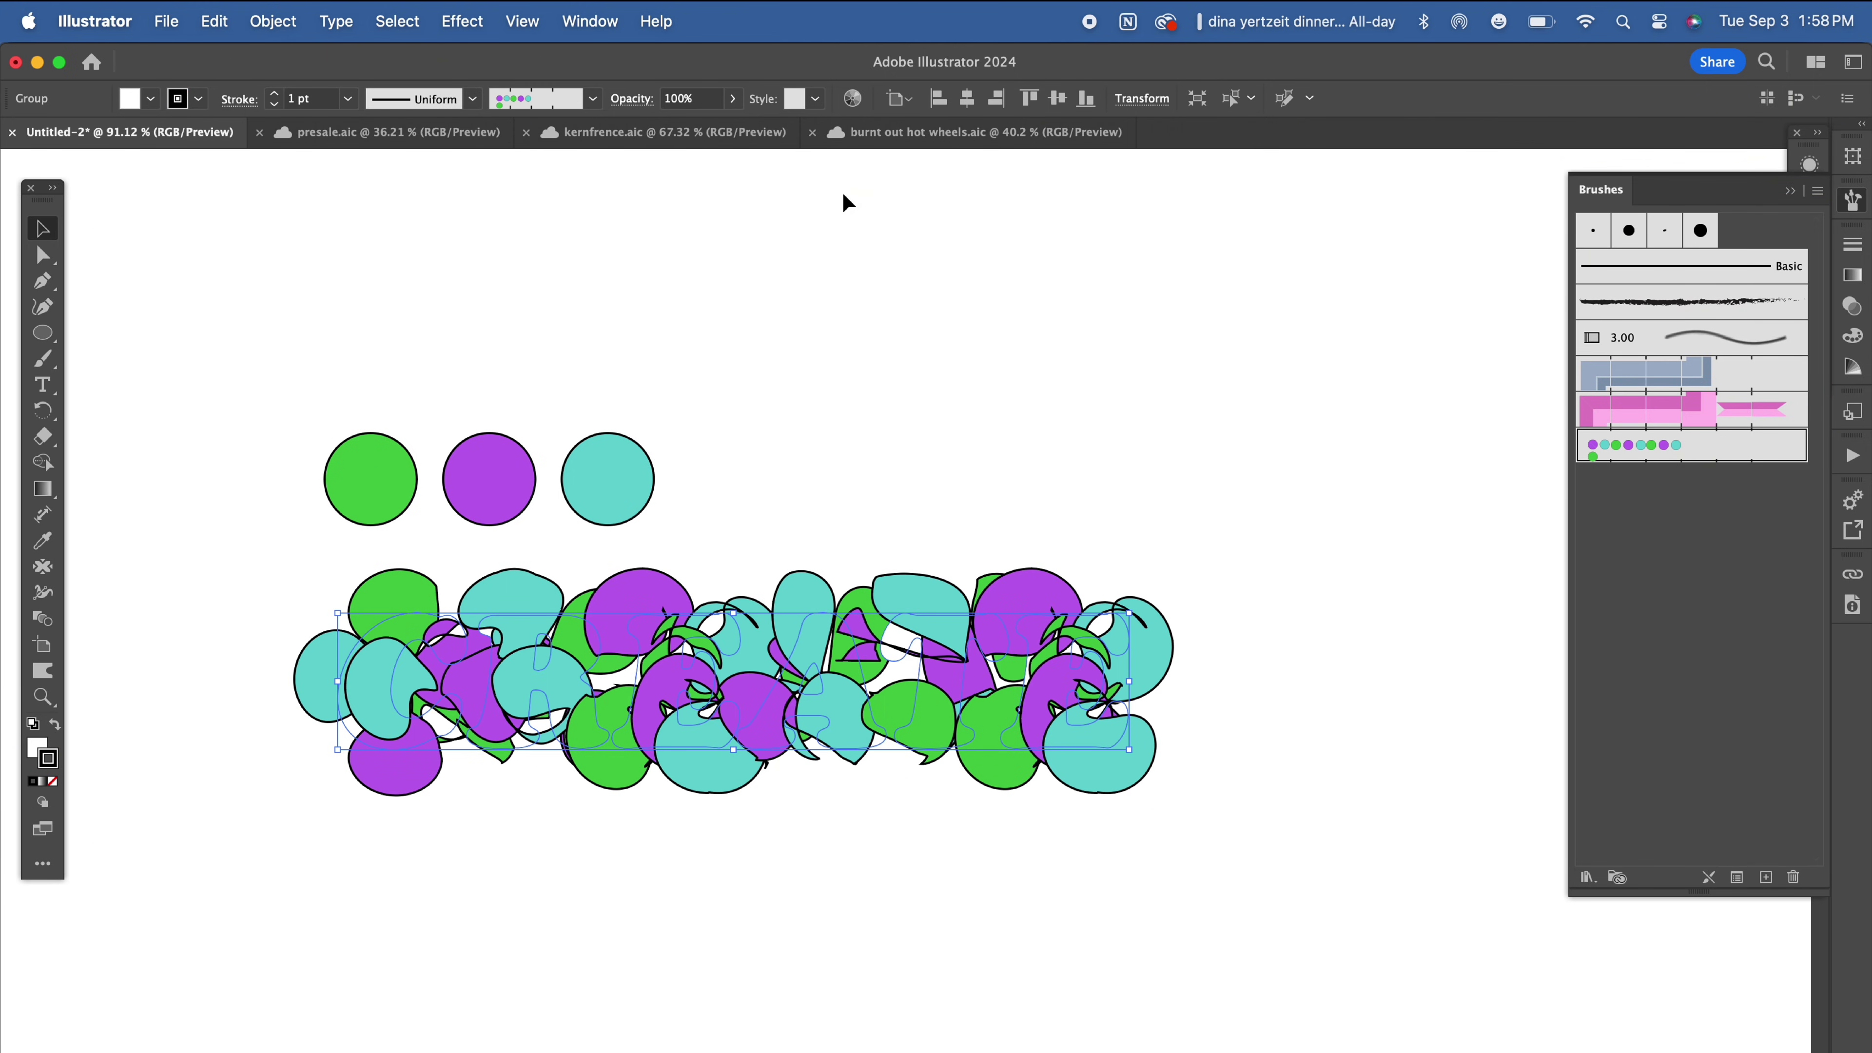
pyautogui.click(275, 105)
pyautogui.click(275, 105)
pyautogui.click(275, 105)
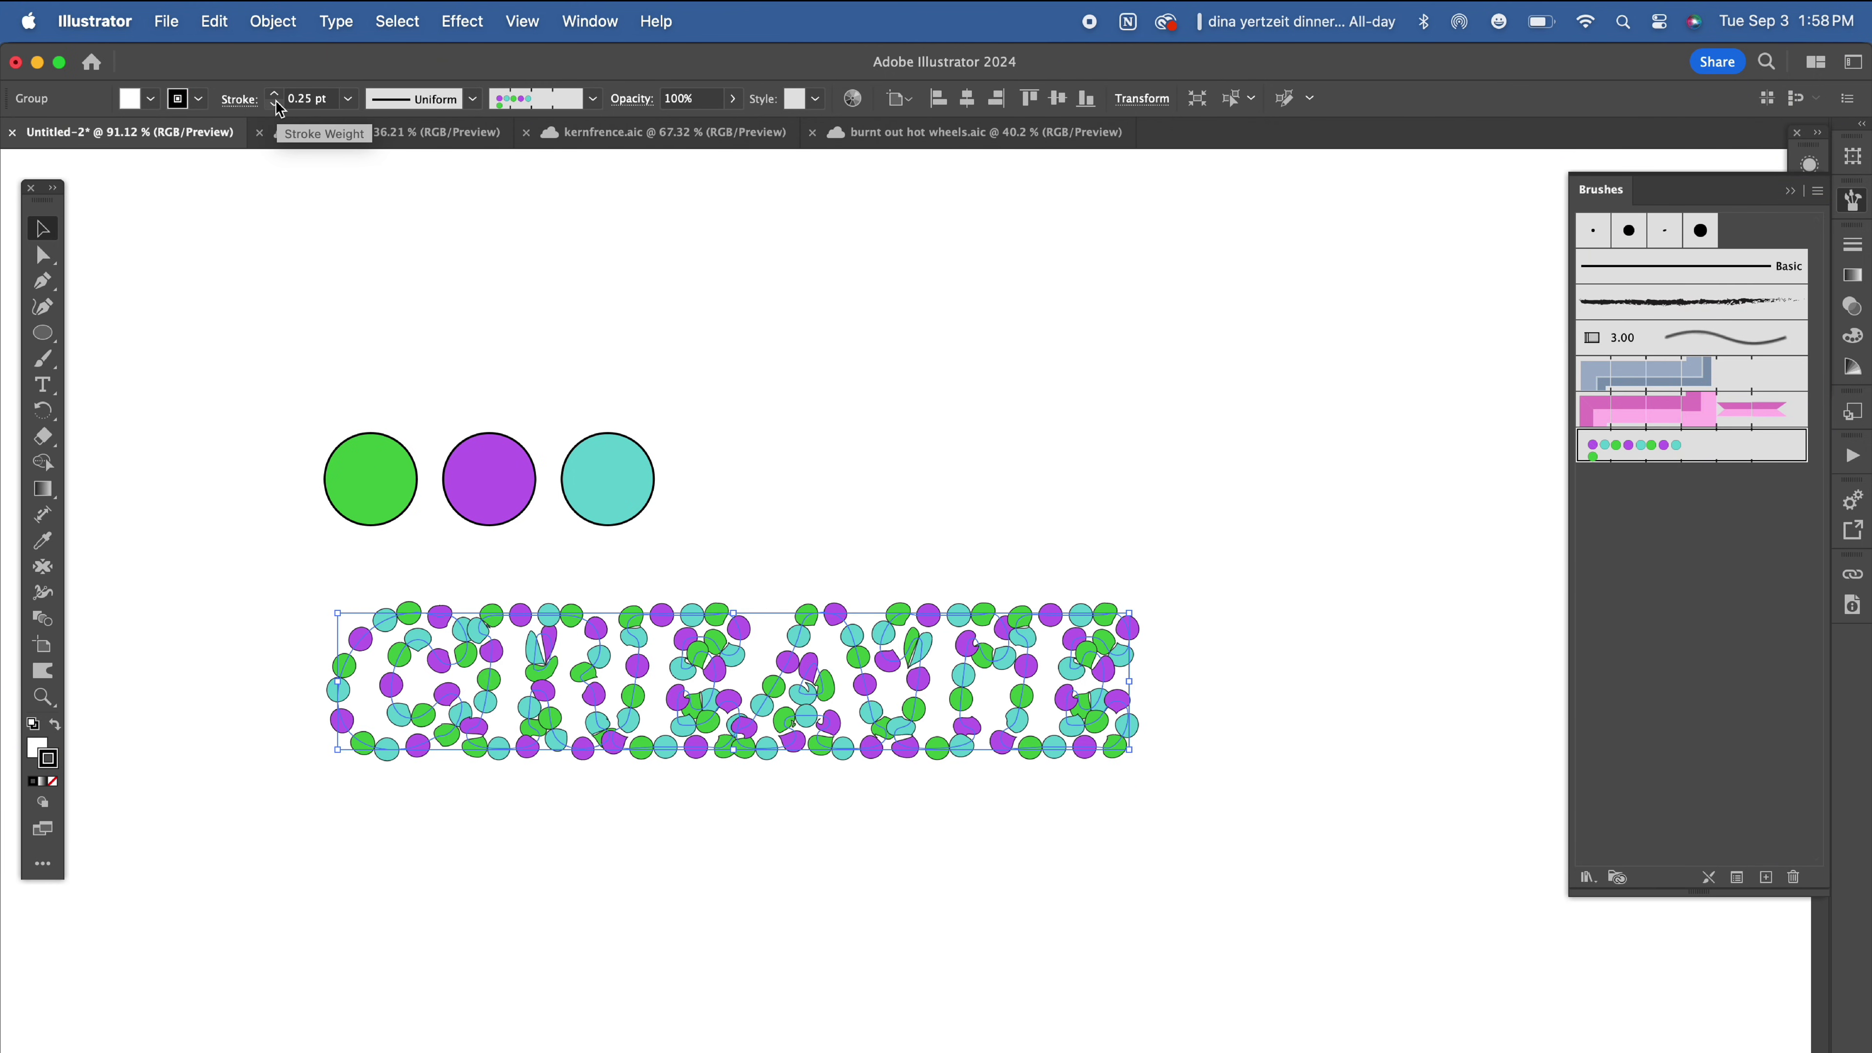
pyautogui.click(279, 107)
pyautogui.click(307, 99)
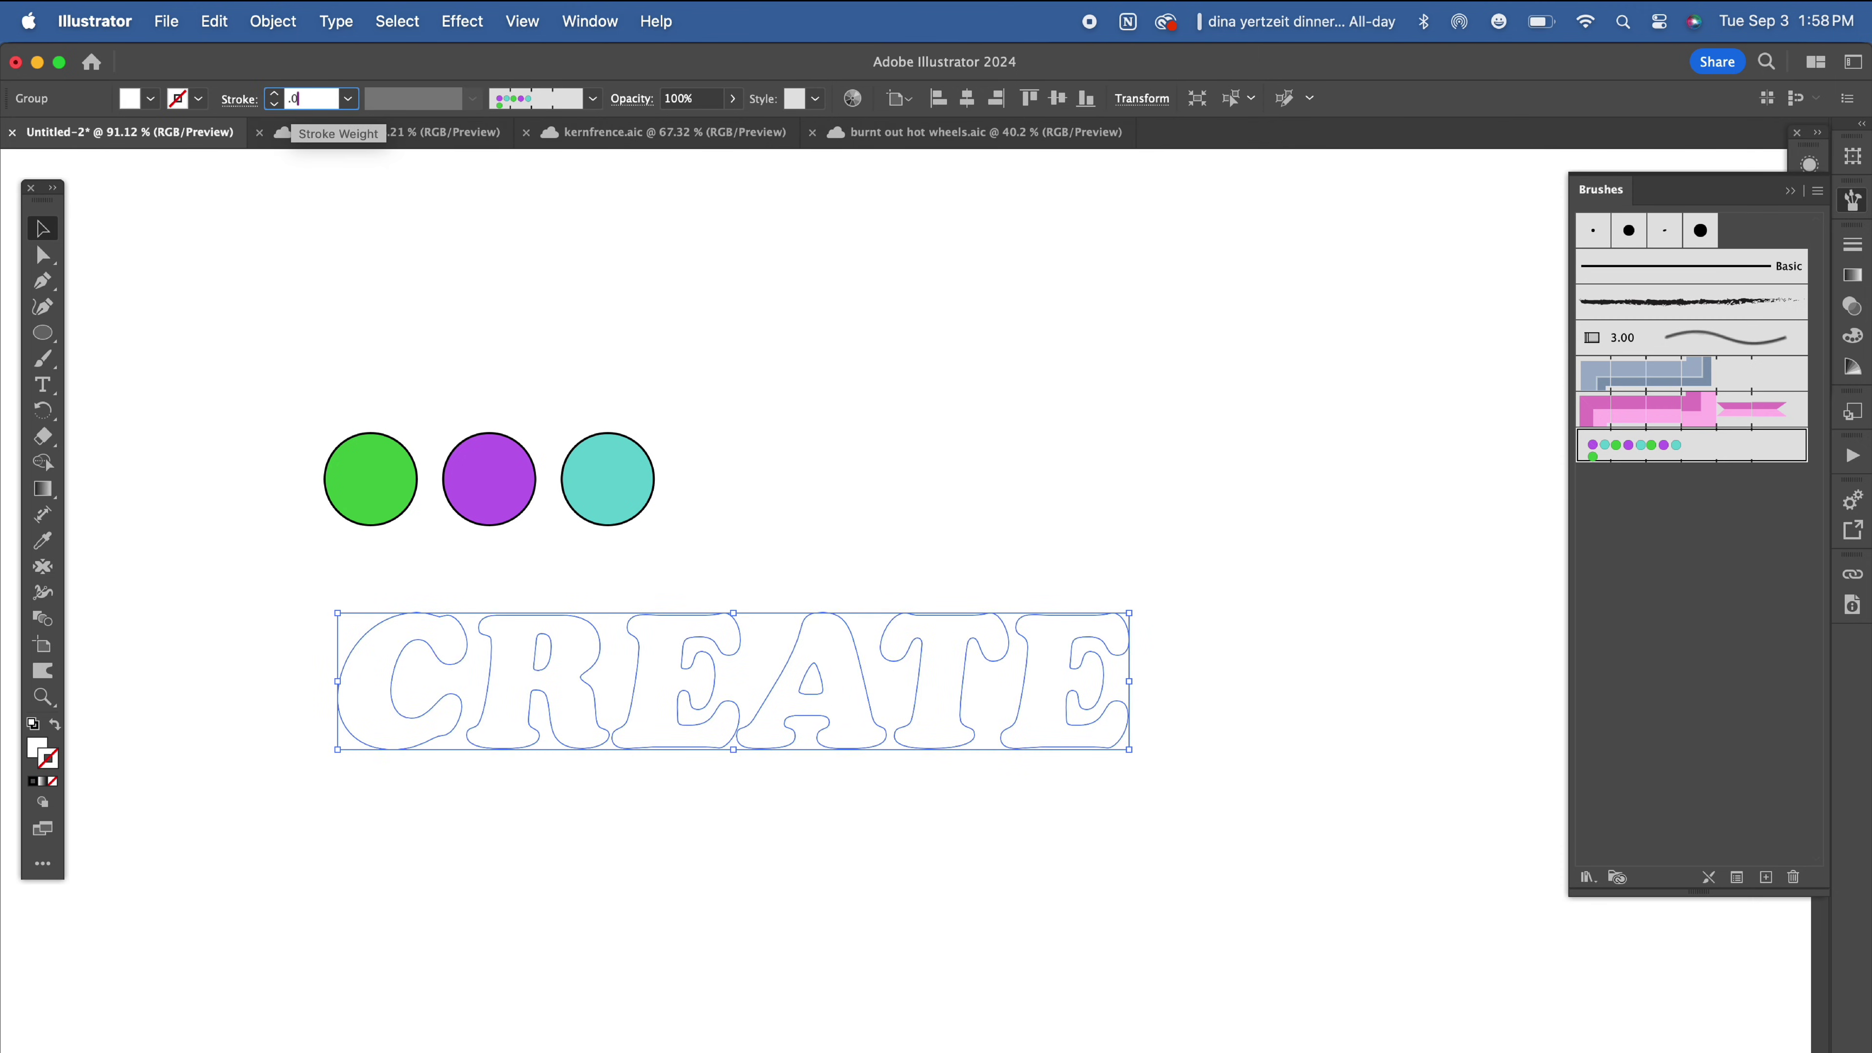
pyautogui.write('.05')
pyautogui.press('Return')
pyautogui.click(934, 469)
pyautogui.scroll(2, 769, 702)
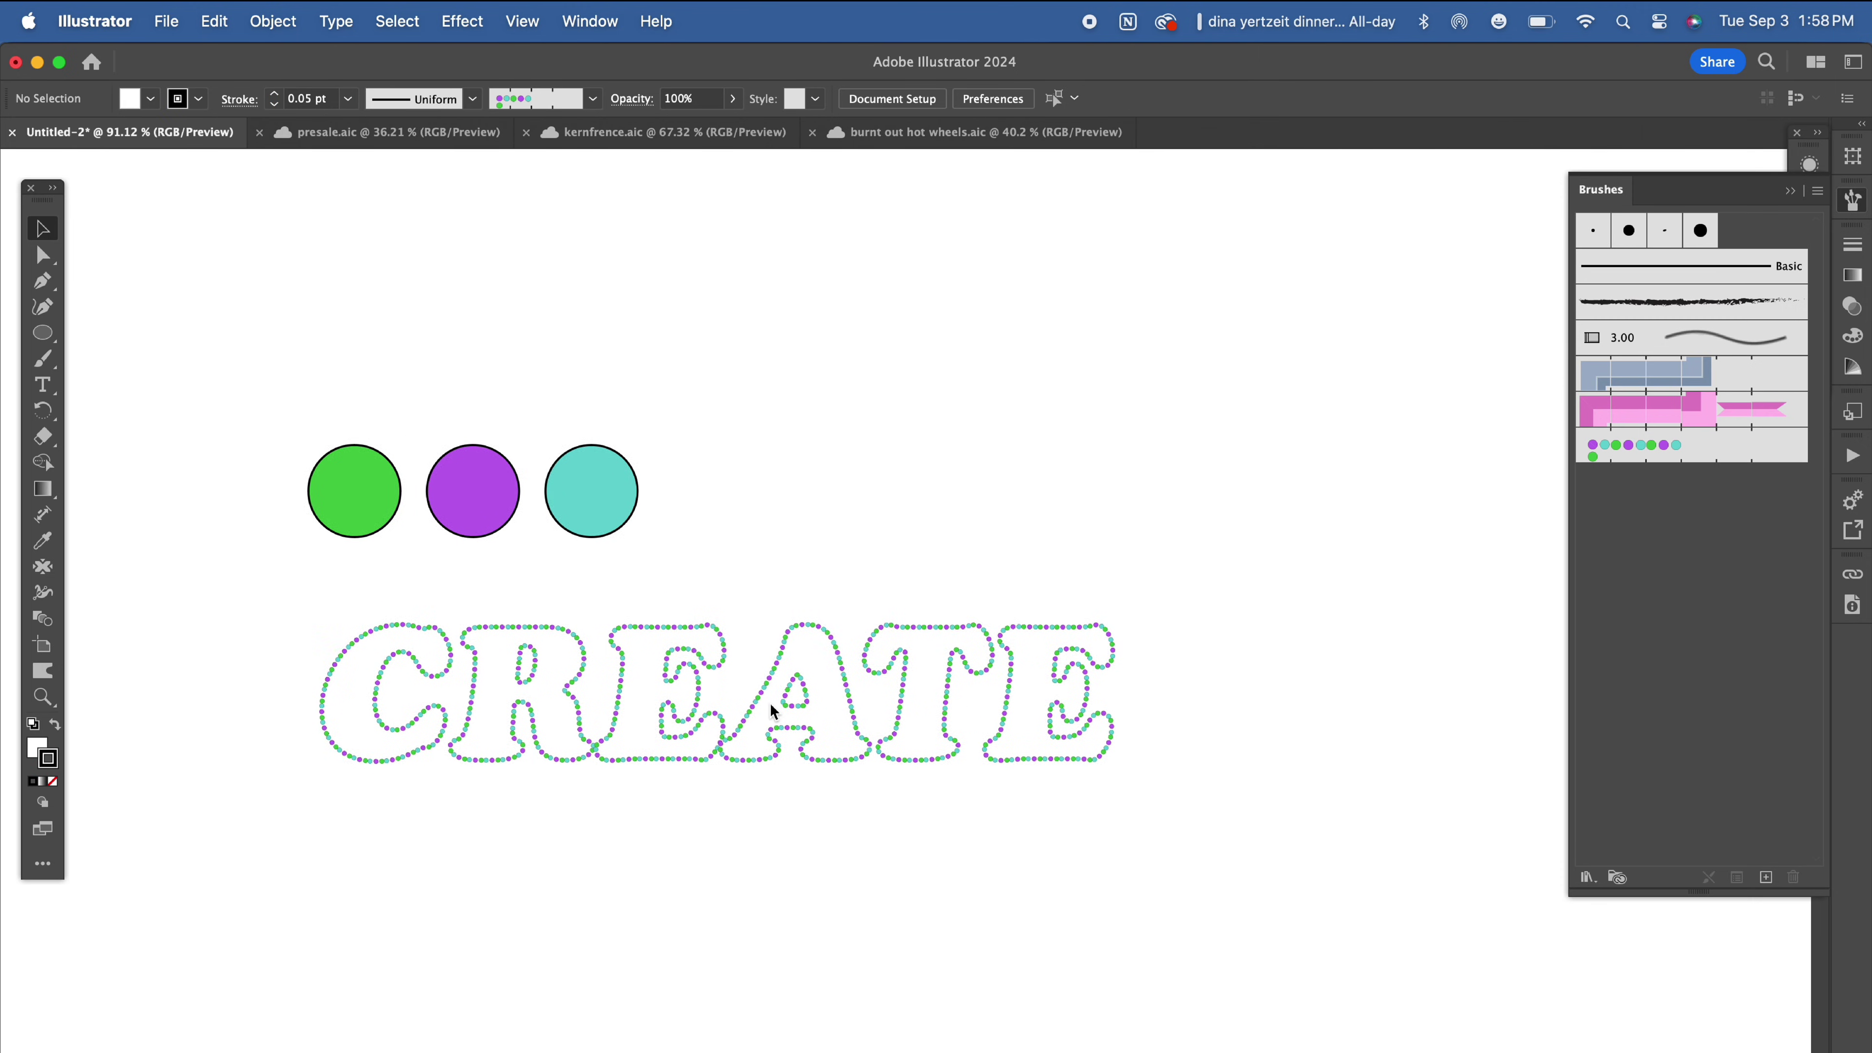
pyautogui.scroll(8, 770, 735)
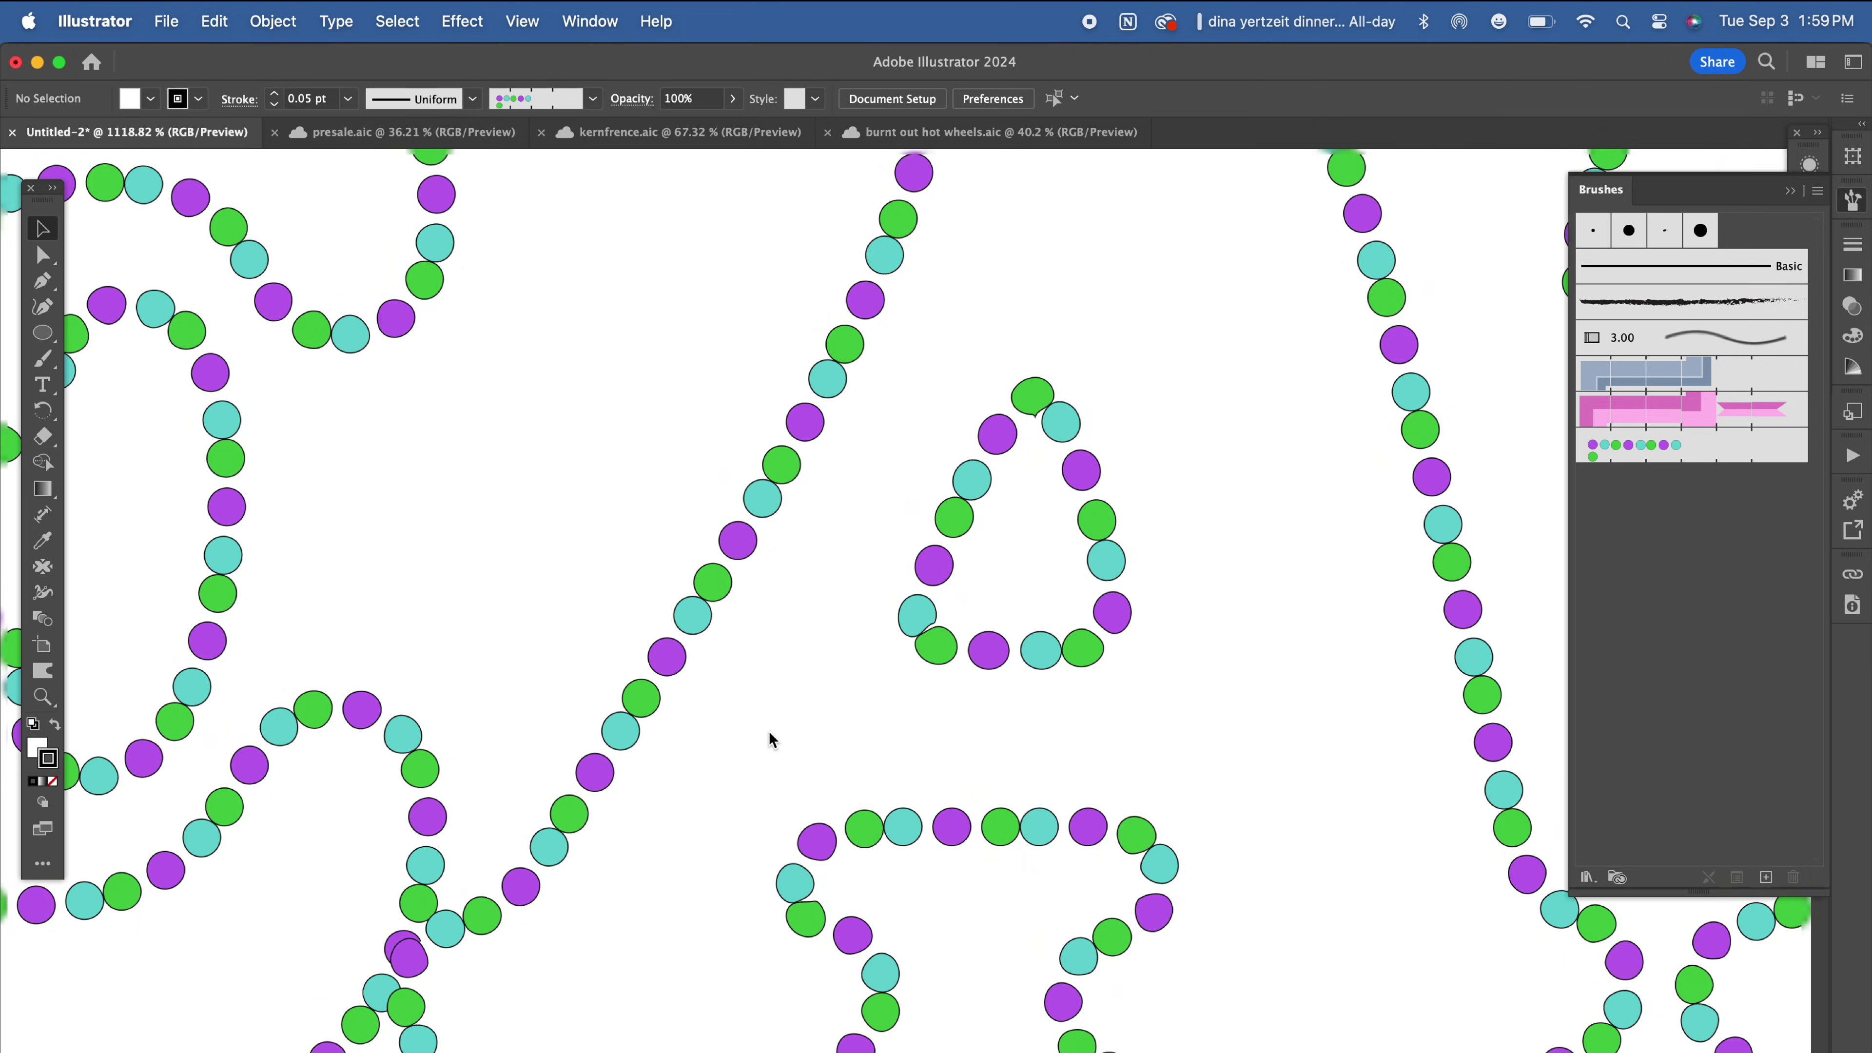
pyautogui.scroll(-4, 769, 734)
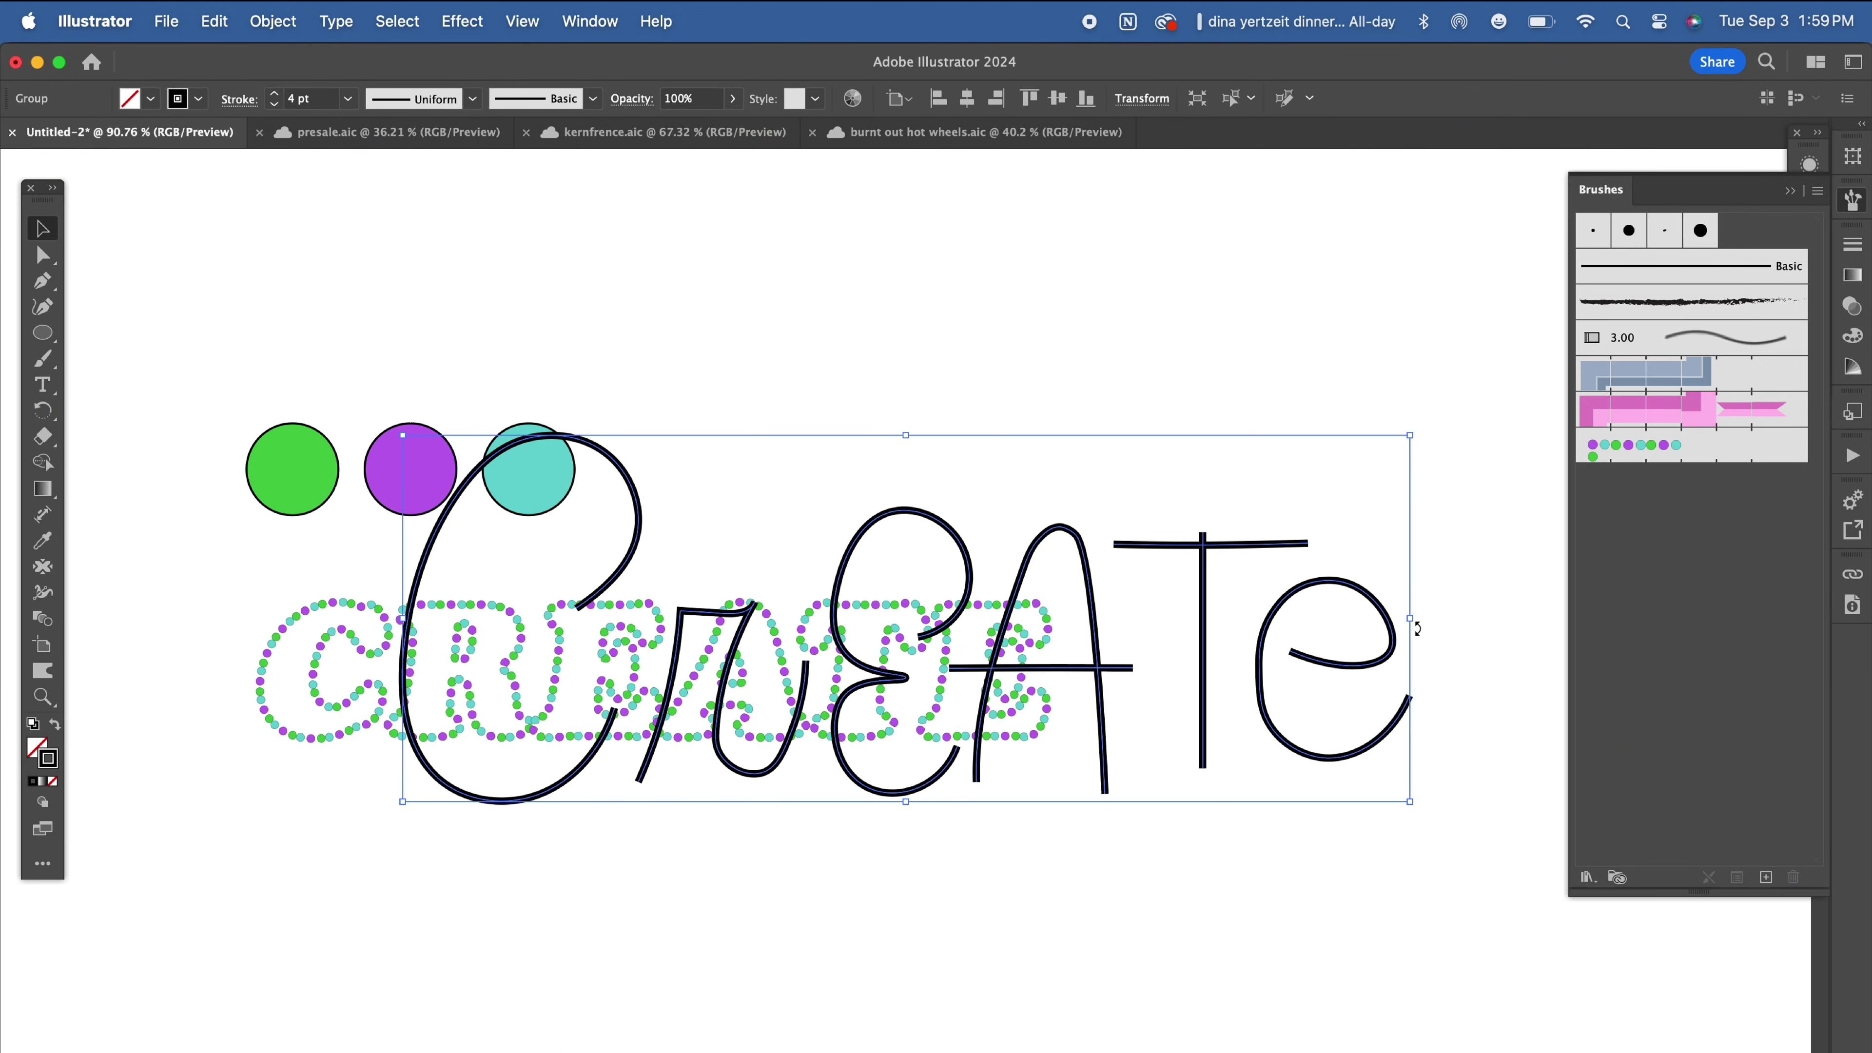
# Step: Scale down the single-line "Create" lettering above the outlined word and match its circles brush stroke to that word with the Eyedropper
pyautogui.moveTo(1416, 627)
pyautogui.mouseDown()
pyautogui.moveTo(779, 627)
pyautogui.moveTo(878, 435)
pyautogui.moveTo(971, 447)
pyautogui.mouseUp()
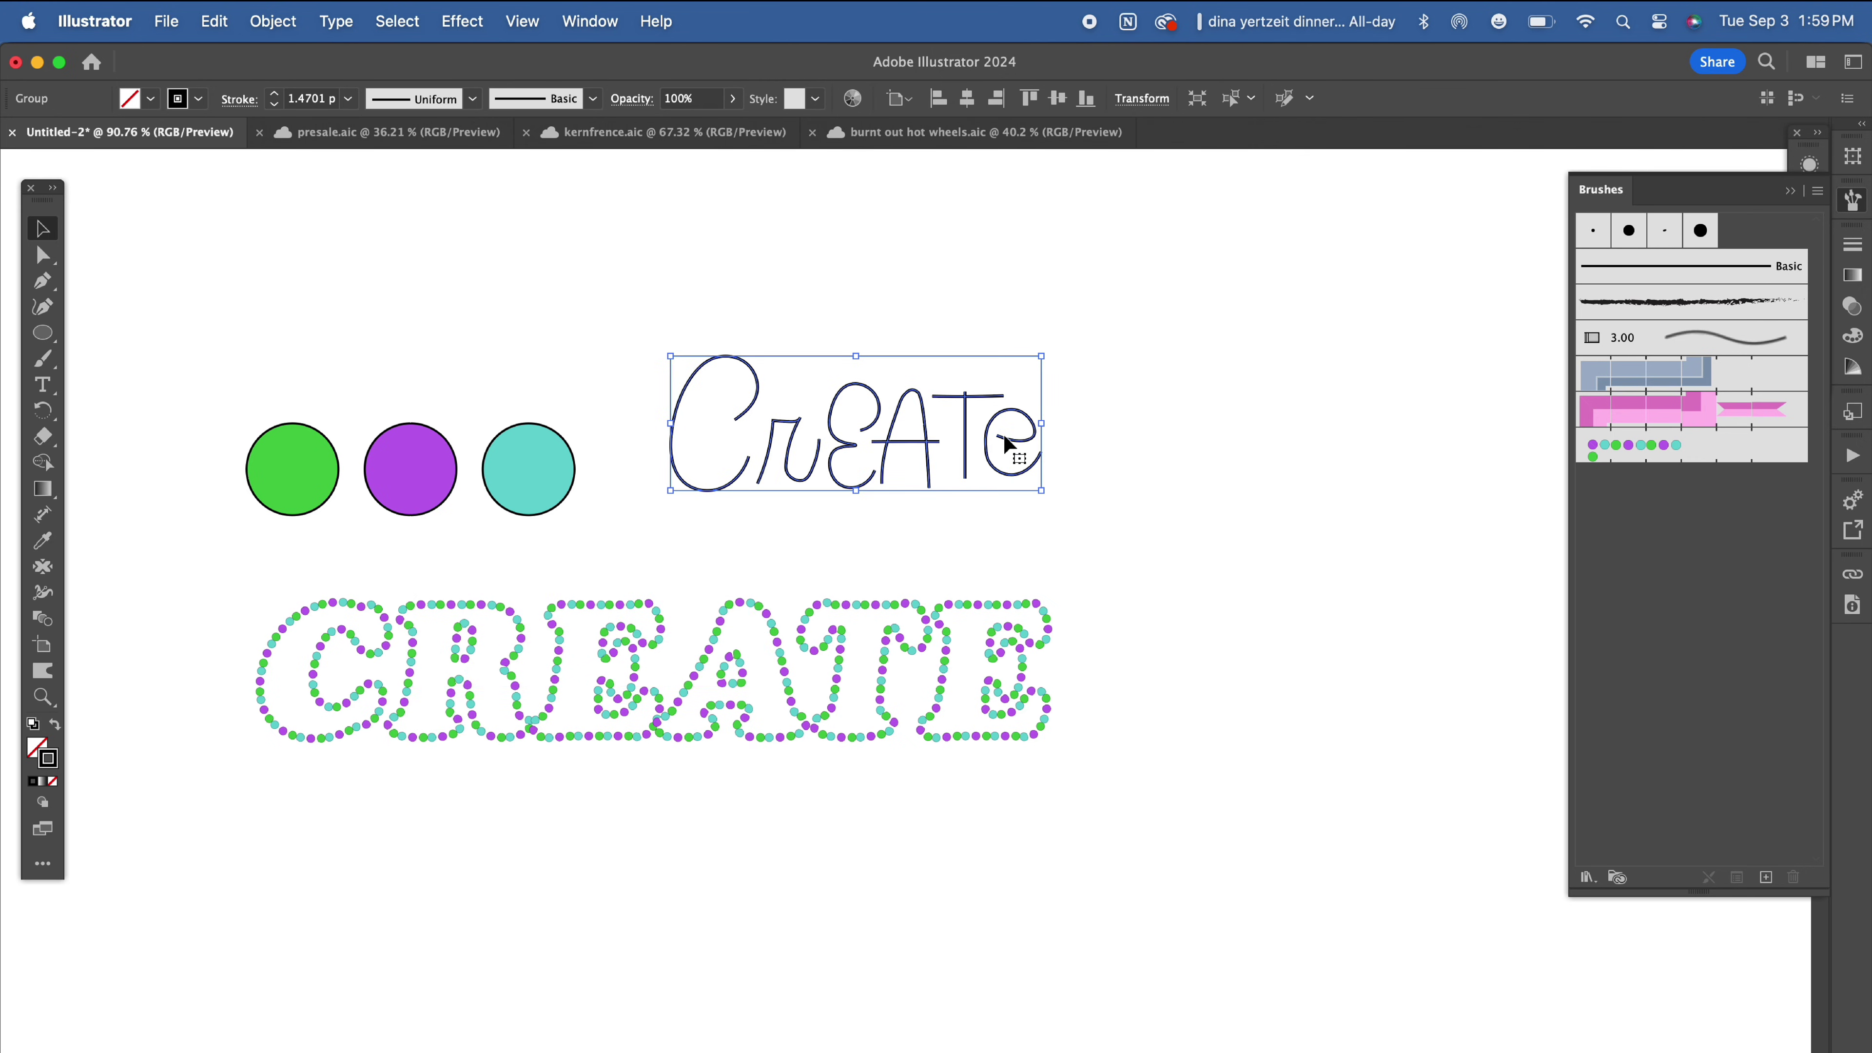
pyautogui.click(1684, 455)
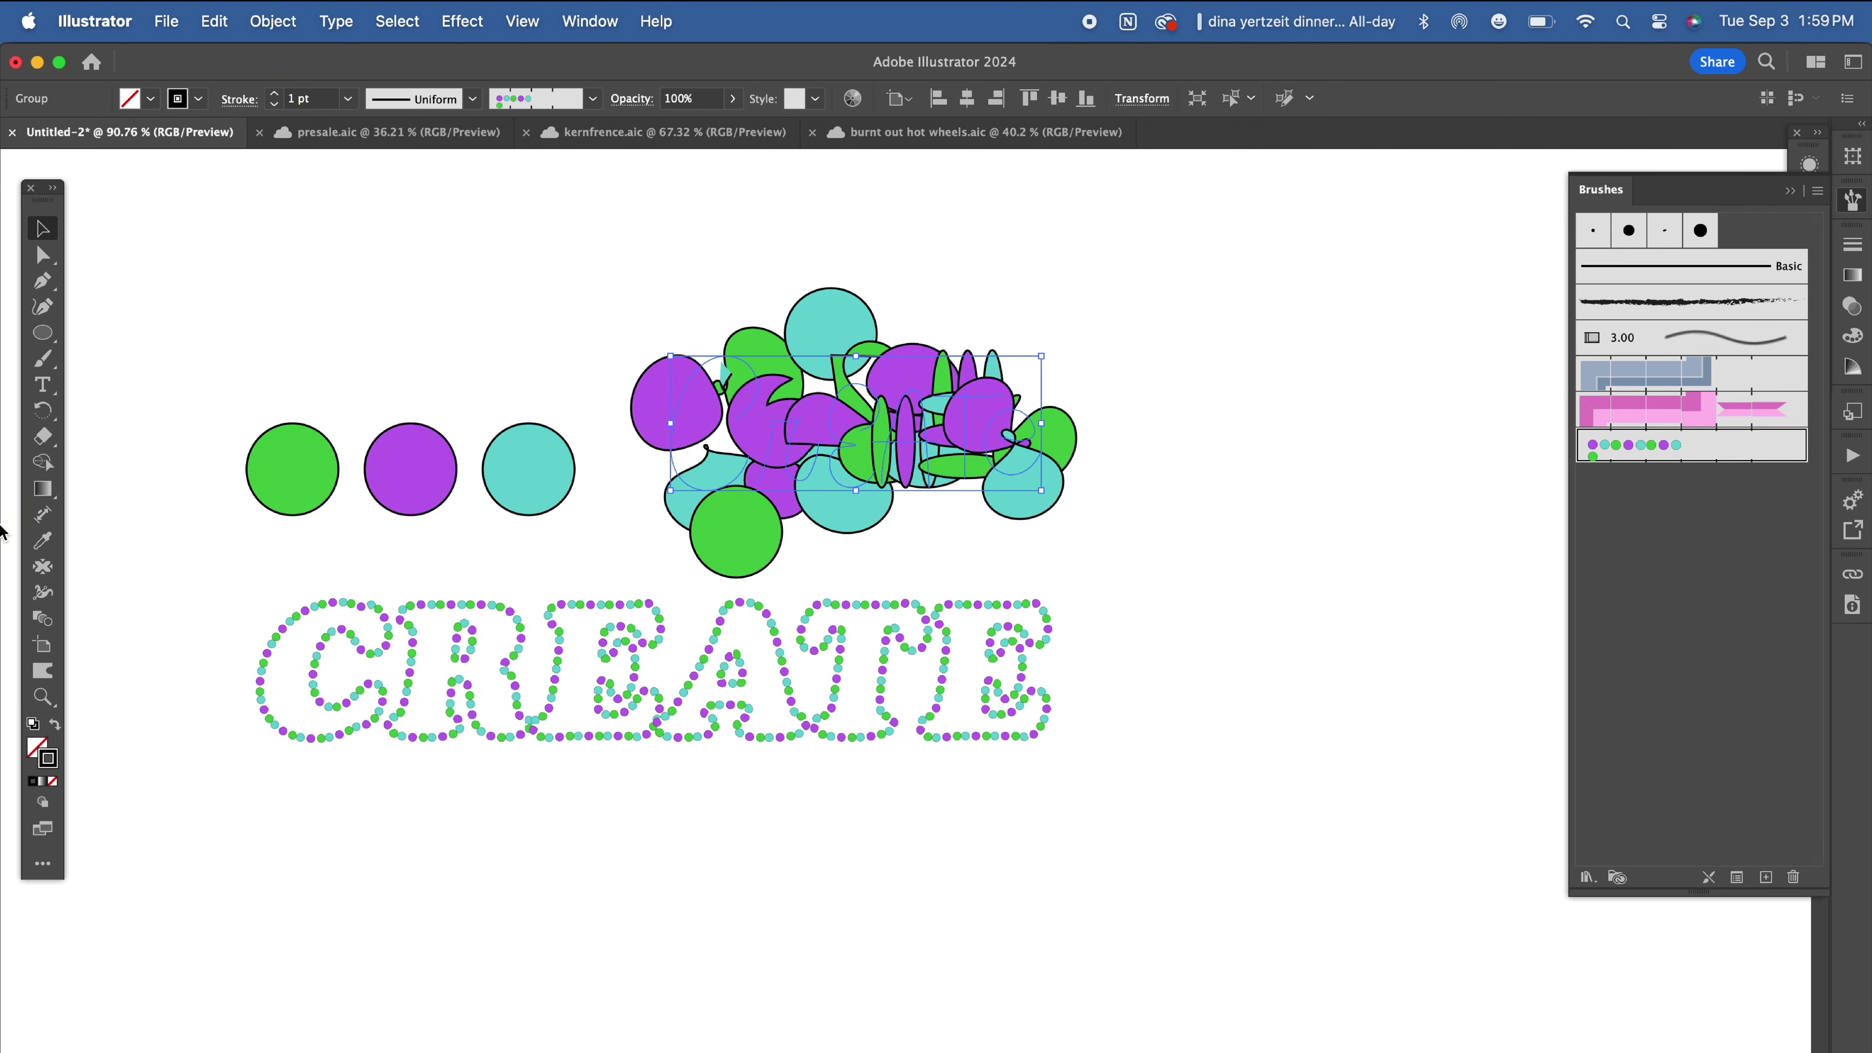
pyautogui.click(41, 542)
pyautogui.click(352, 627)
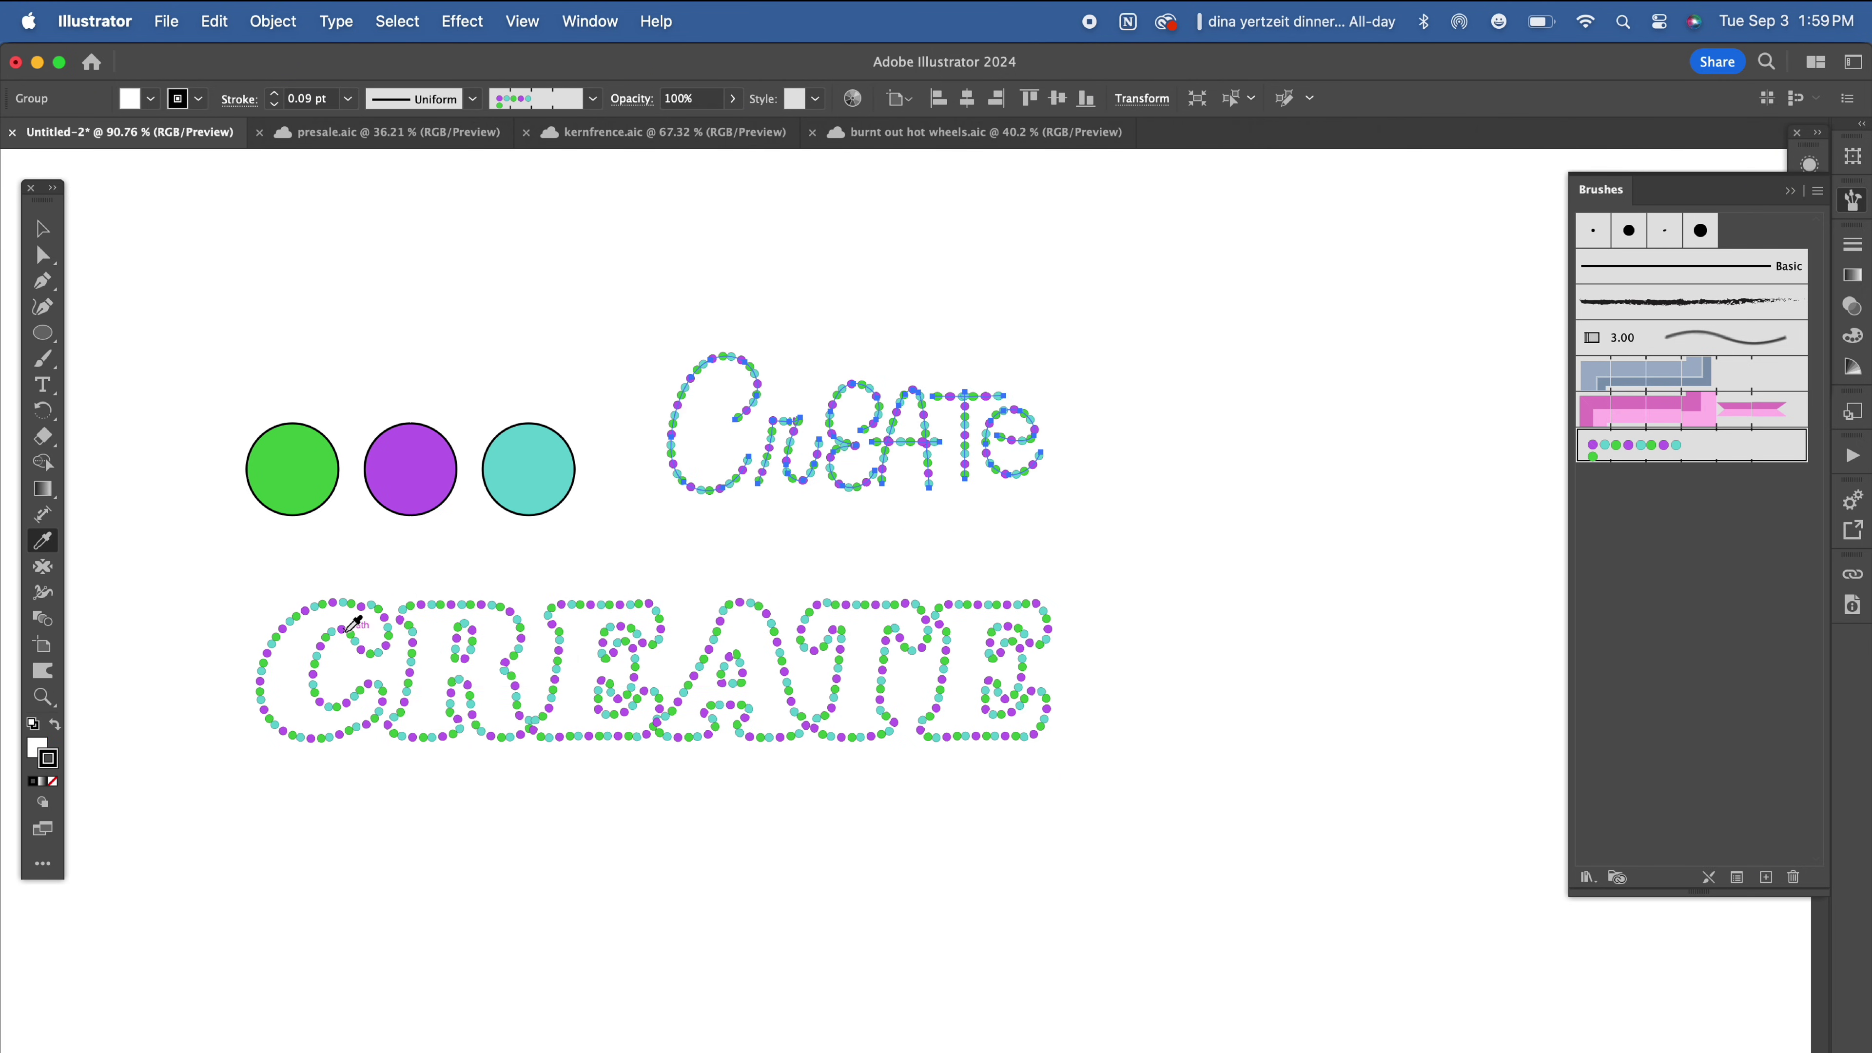
pyautogui.click(42, 229)
pyautogui.click(459, 323)
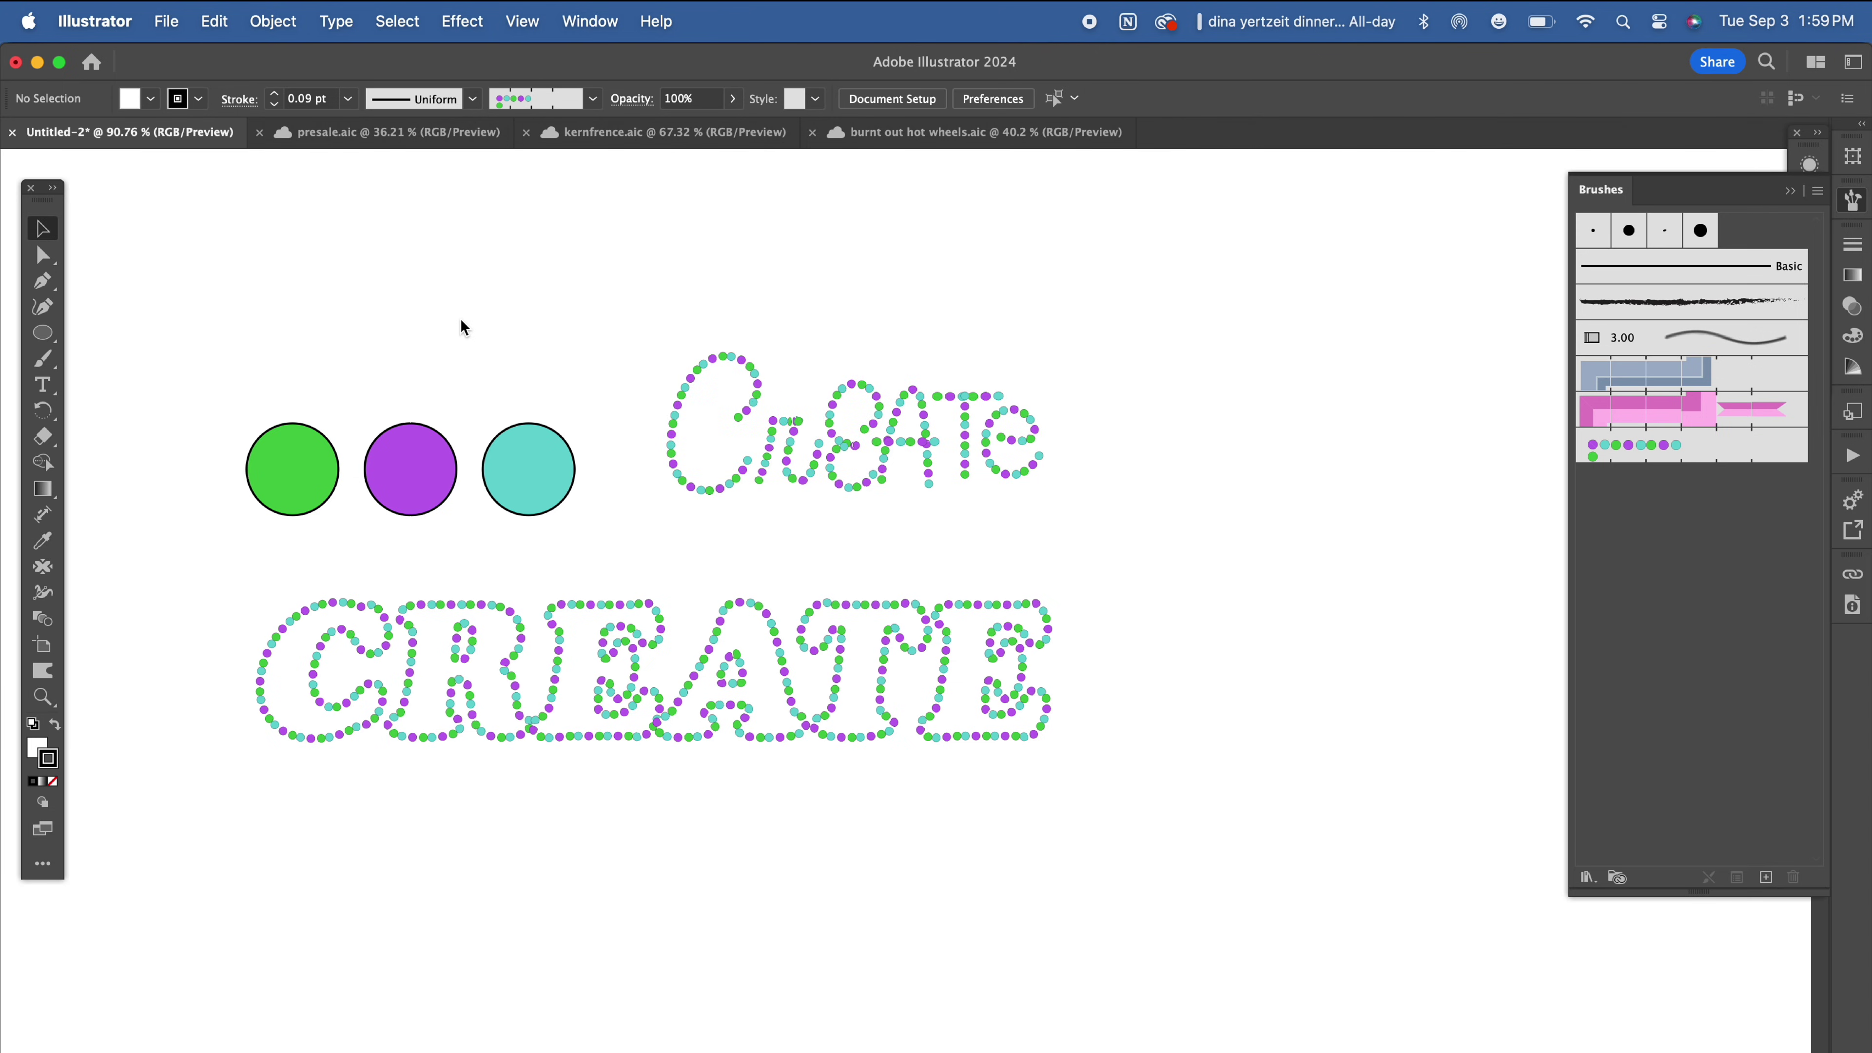
# Step: Set both Create words to the Basic brush with a 1 pt stroke, and delete the three colored circles
pyautogui.scroll(3, 1312, 686)
pyautogui.moveTo(1312, 685); pyautogui.dragTo(1165, 249)
pyautogui.click(1856, 248)
pyautogui.click(1682, 267)
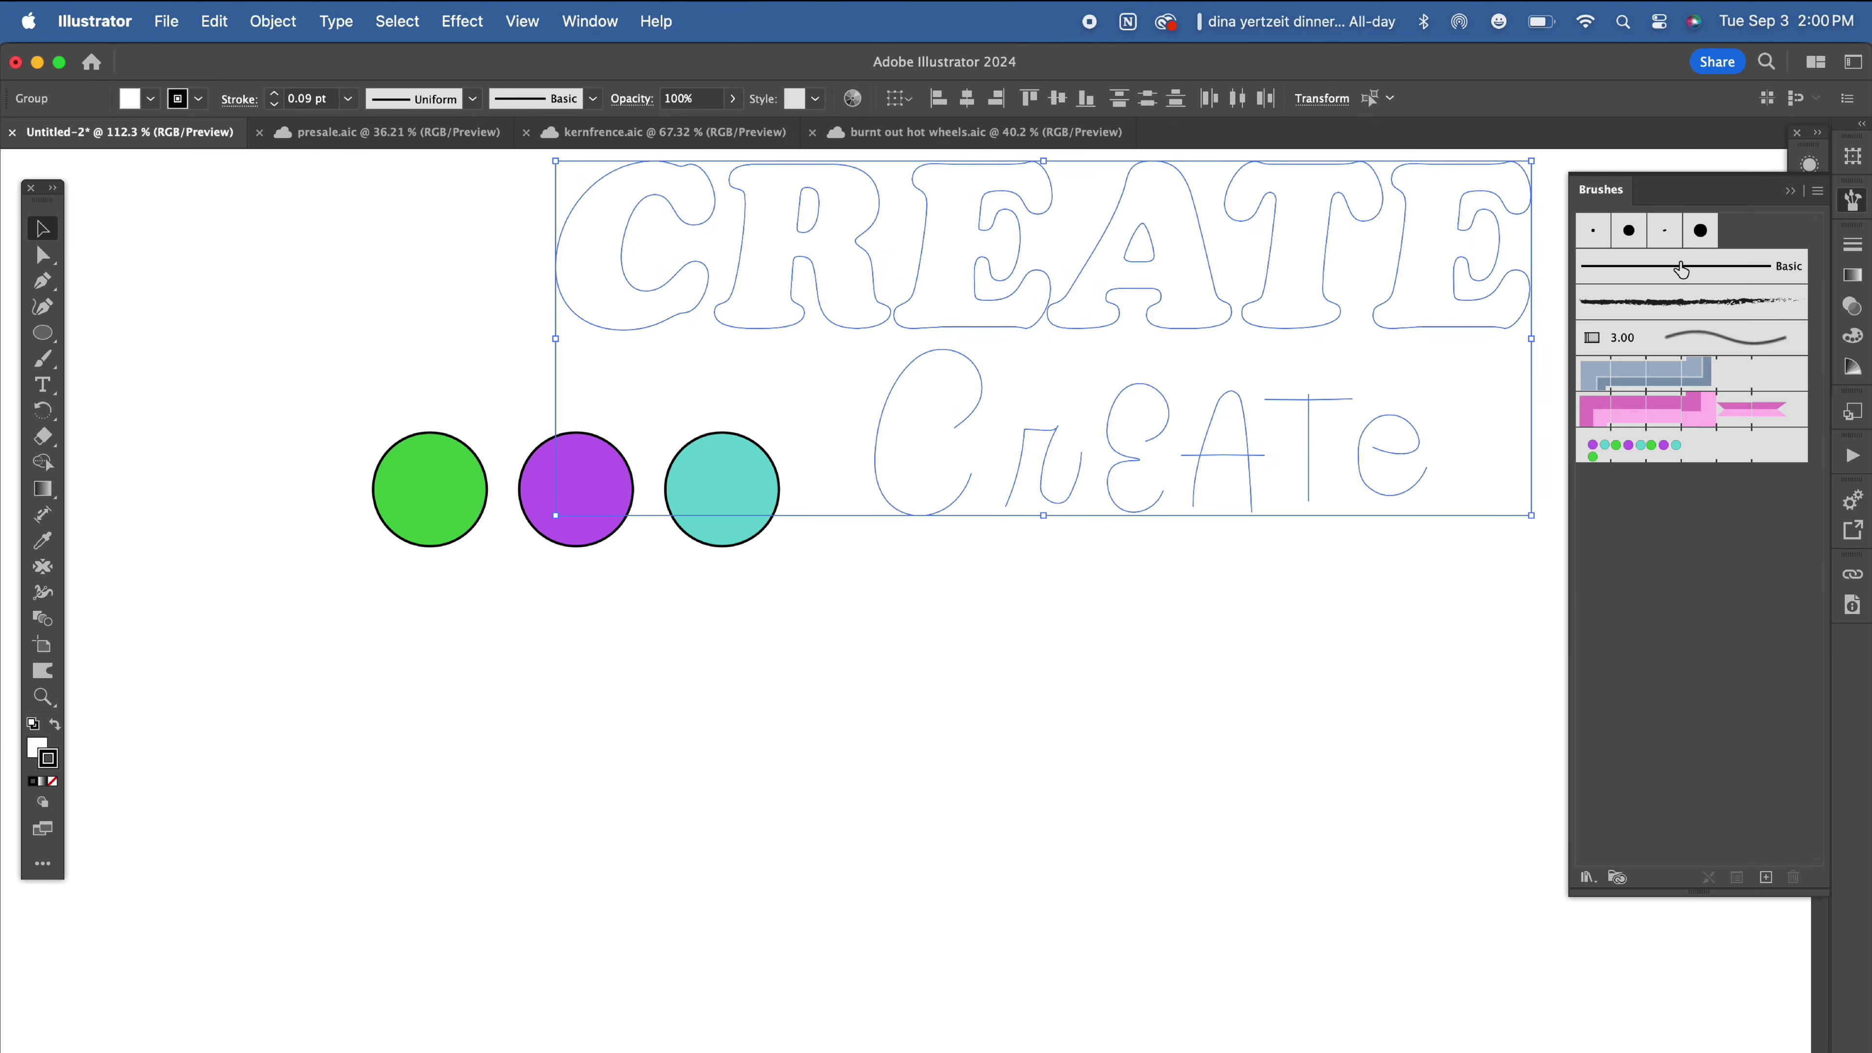
pyautogui.click(274, 93)
pyautogui.click(274, 93)
pyautogui.click(276, 375)
pyautogui.moveTo(322, 446); pyautogui.dragTo(778, 566)
pyautogui.press('Delete')
# Step: Draw a long horizontal rectangle below the lettering, filled with yellow efdd37 and without a stroke
pyautogui.moveTo(41, 331); pyautogui.dragTo(128, 343)
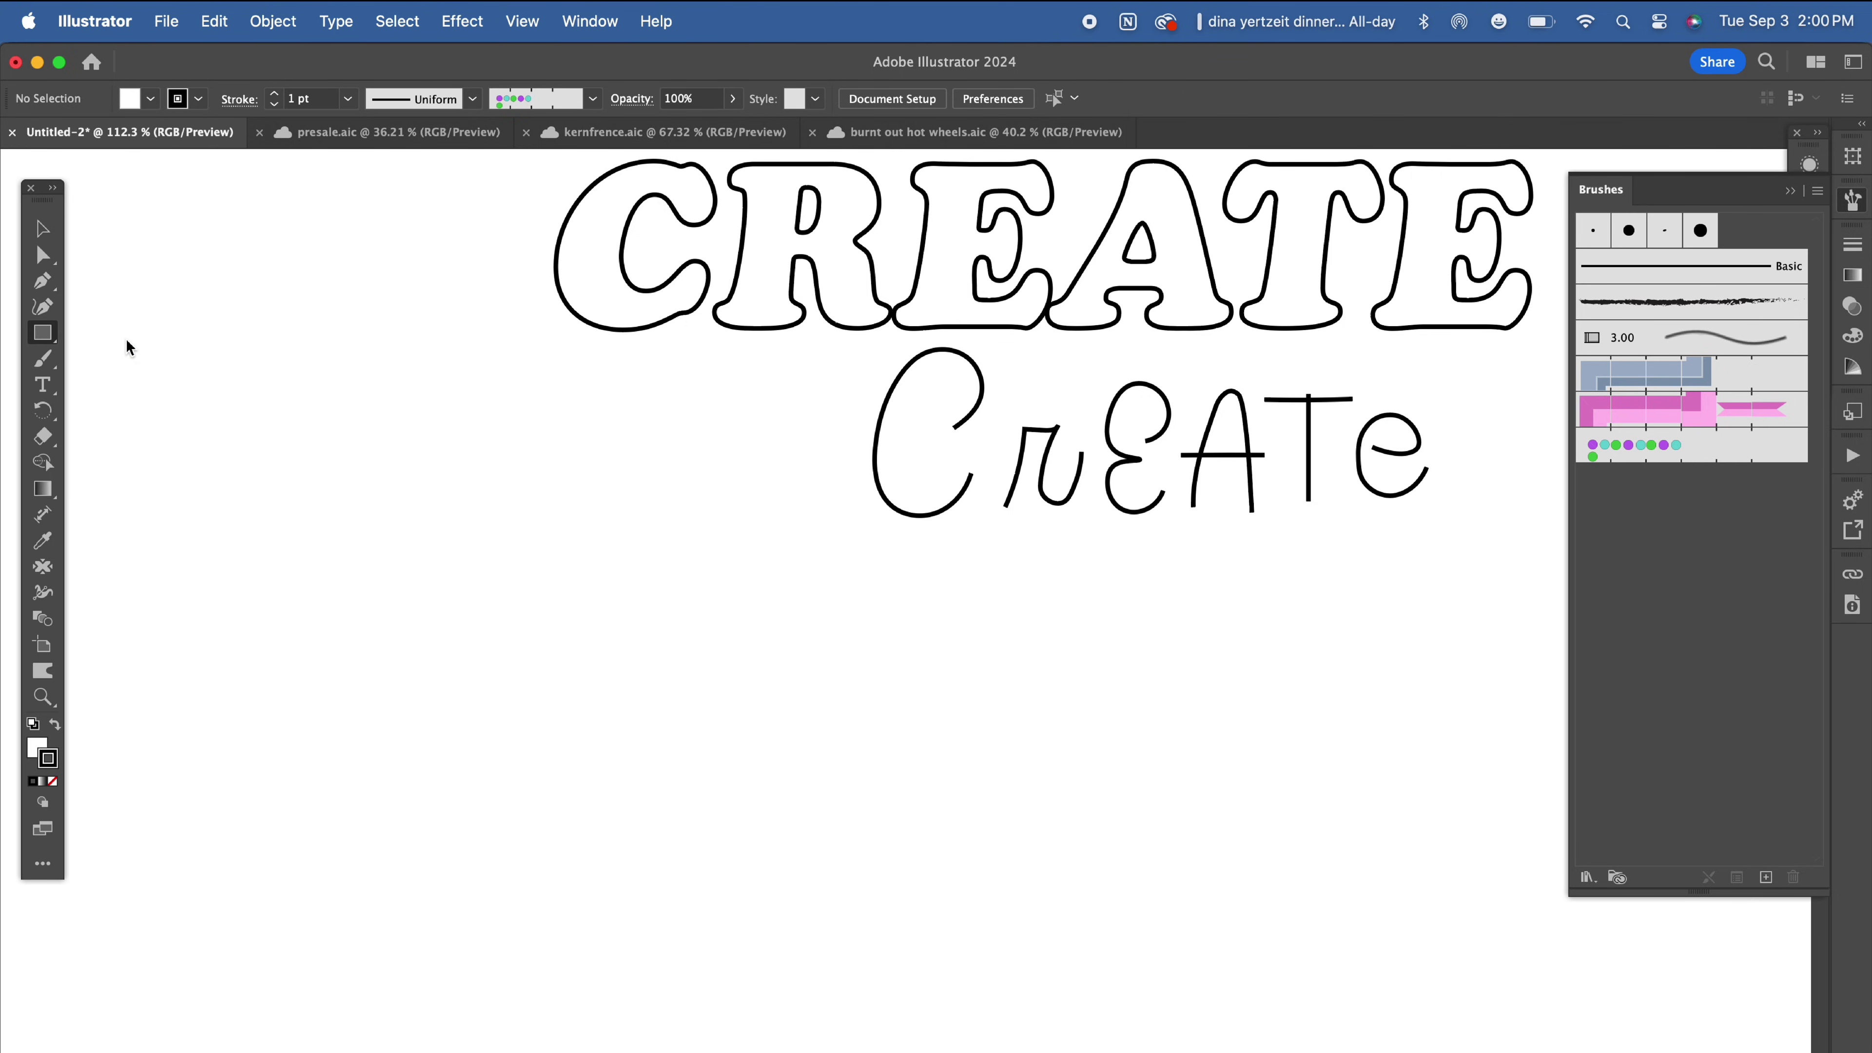
pyautogui.moveTo(344, 632); pyautogui.dragTo(1018, 736)
pyautogui.doubleClick(36, 747)
pyautogui.click(1374, 752)
pyautogui.click(1276, 543)
pyautogui.click(1584, 523)
pyautogui.click(43, 229)
pyautogui.click(51, 761)
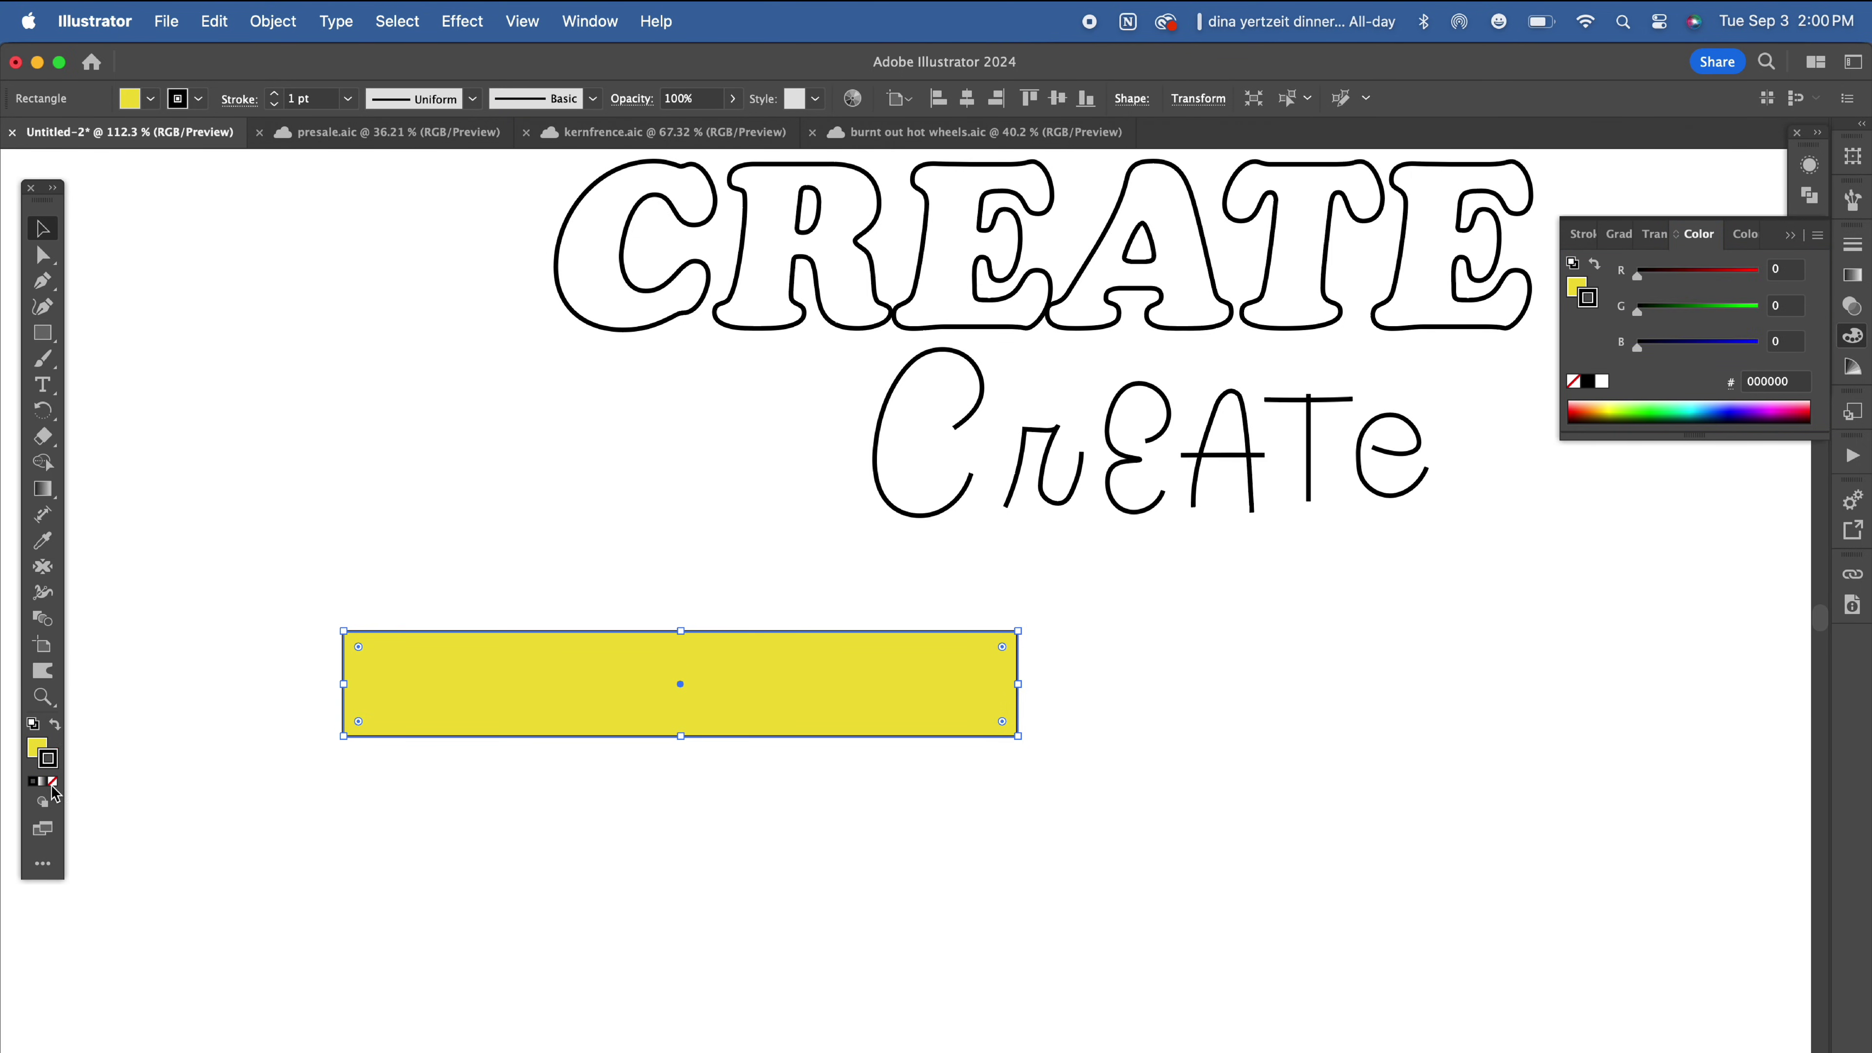
pyautogui.click(52, 781)
# Step: Round the two corners at the left end of the yellow bar
pyautogui.click(43, 255)
pyautogui.moveTo(321, 603); pyautogui.dragTo(372, 755)
pyautogui.click(117, 397)
pyautogui.moveTo(358, 647); pyautogui.dragTo(412, 764)
# Step: Draw a narrow vertical strip across the bar near its rounded end and fill it with green 28bc48
pyautogui.click(43, 333)
pyautogui.doubleClick(36, 747)
pyautogui.click(1375, 687)
pyautogui.click(1283, 586)
pyautogui.click(1584, 523)
# Step: Trim off the green strip's ends protruding above and below the bar with the Shape Builder
pyautogui.click(42, 229)
pyautogui.moveTo(260, 558); pyautogui.dragTo(456, 722)
pyautogui.click(43, 462)
pyautogui.keyDown('alt'); pyautogui.click(401, 615); pyautogui.keyUp('alt')
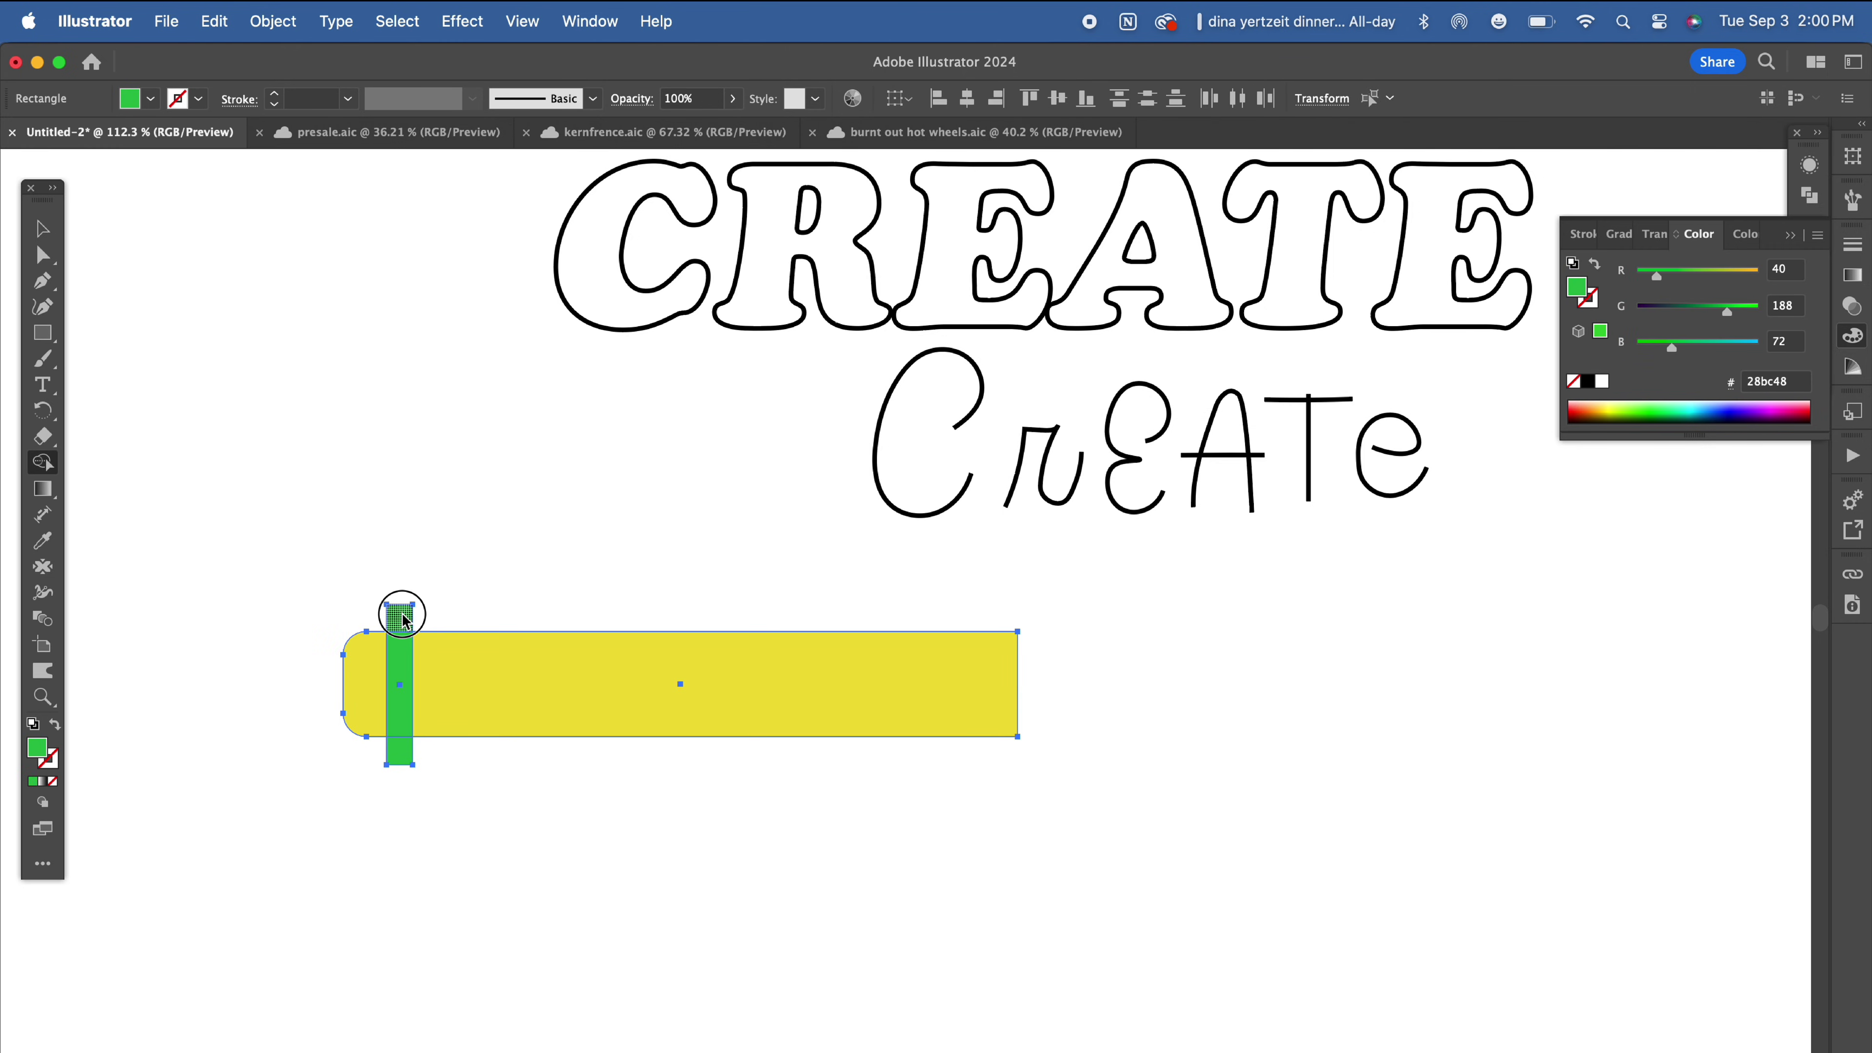
pyautogui.keyDown('alt'); pyautogui.click(399, 750); pyautogui.keyUp('alt')
# Step: Fill the rounded end piece with pink ed7ea4 as the pencil's eraser
pyautogui.doubleClick(35, 746)
pyautogui.click(1199, 523)
pyautogui.click(1582, 521)
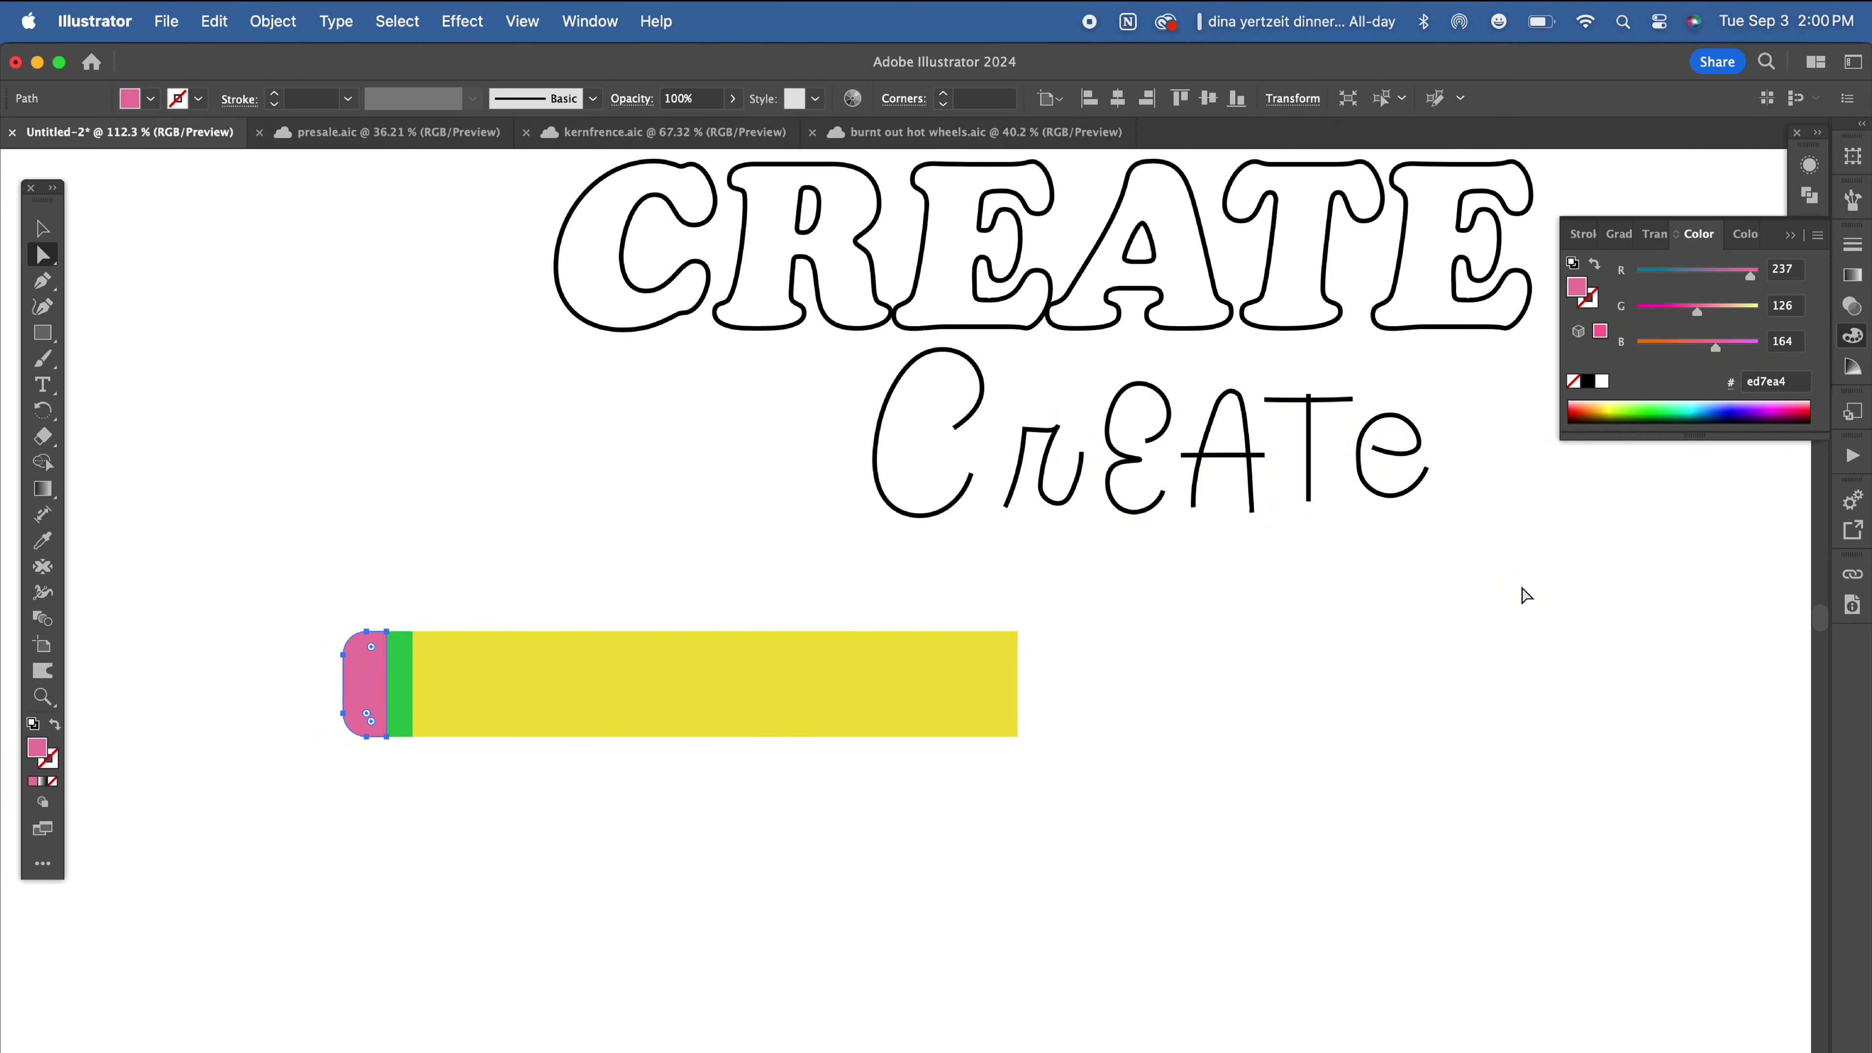
pyautogui.press('shift+super+a')
# Step: Draw a triangle pointing right and fit it against the yellow bar's square end at the bar's height
pyautogui.moveTo(41, 332); pyautogui.dragTo(140, 394)
pyautogui.click(773, 771)
pyautogui.click(990, 636)
pyautogui.moveTo(881, 677); pyautogui.dragTo(903, 866)
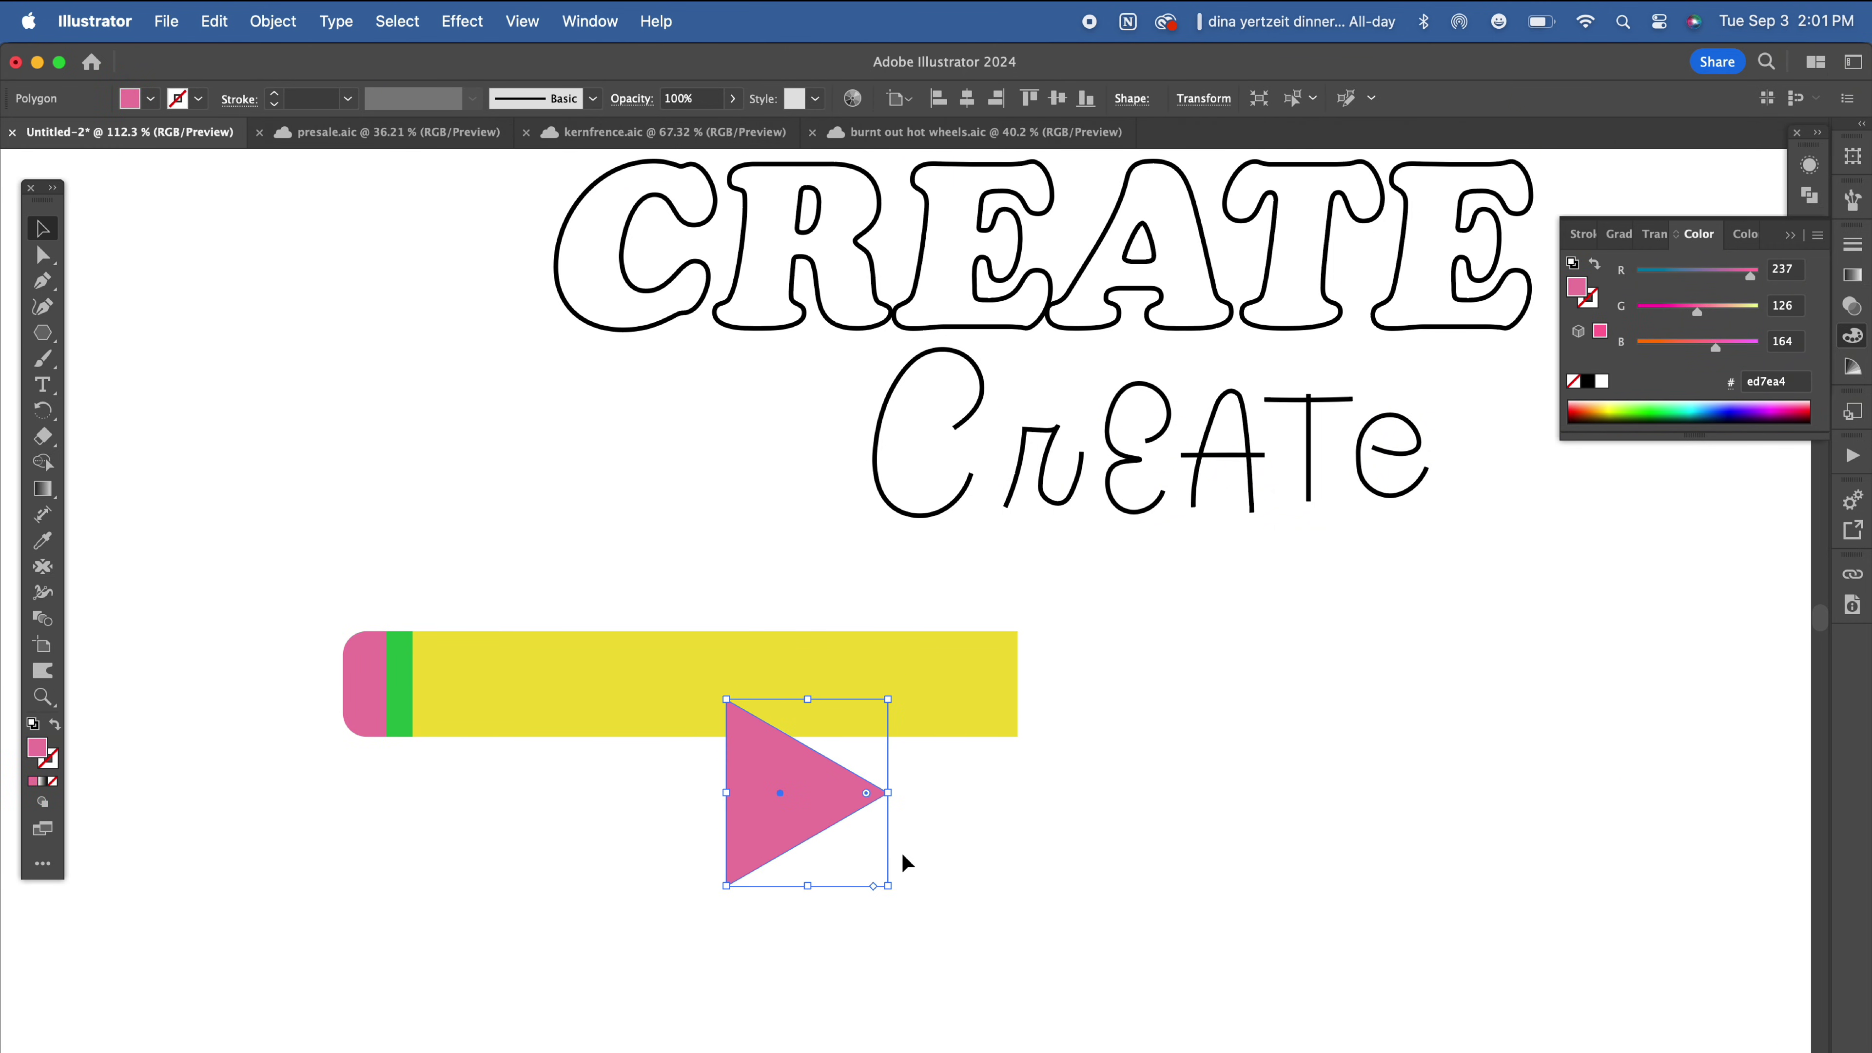
pyautogui.moveTo(771, 812); pyautogui.dragTo(1066, 702)
pyautogui.click(1094, 817)
pyautogui.click(1066, 692)
# Step: Fill the triangle at the pencil's end with tan f4e0b8
pyautogui.doubleClick(35, 747)
pyautogui.click(1378, 757)
pyautogui.click(1133, 525)
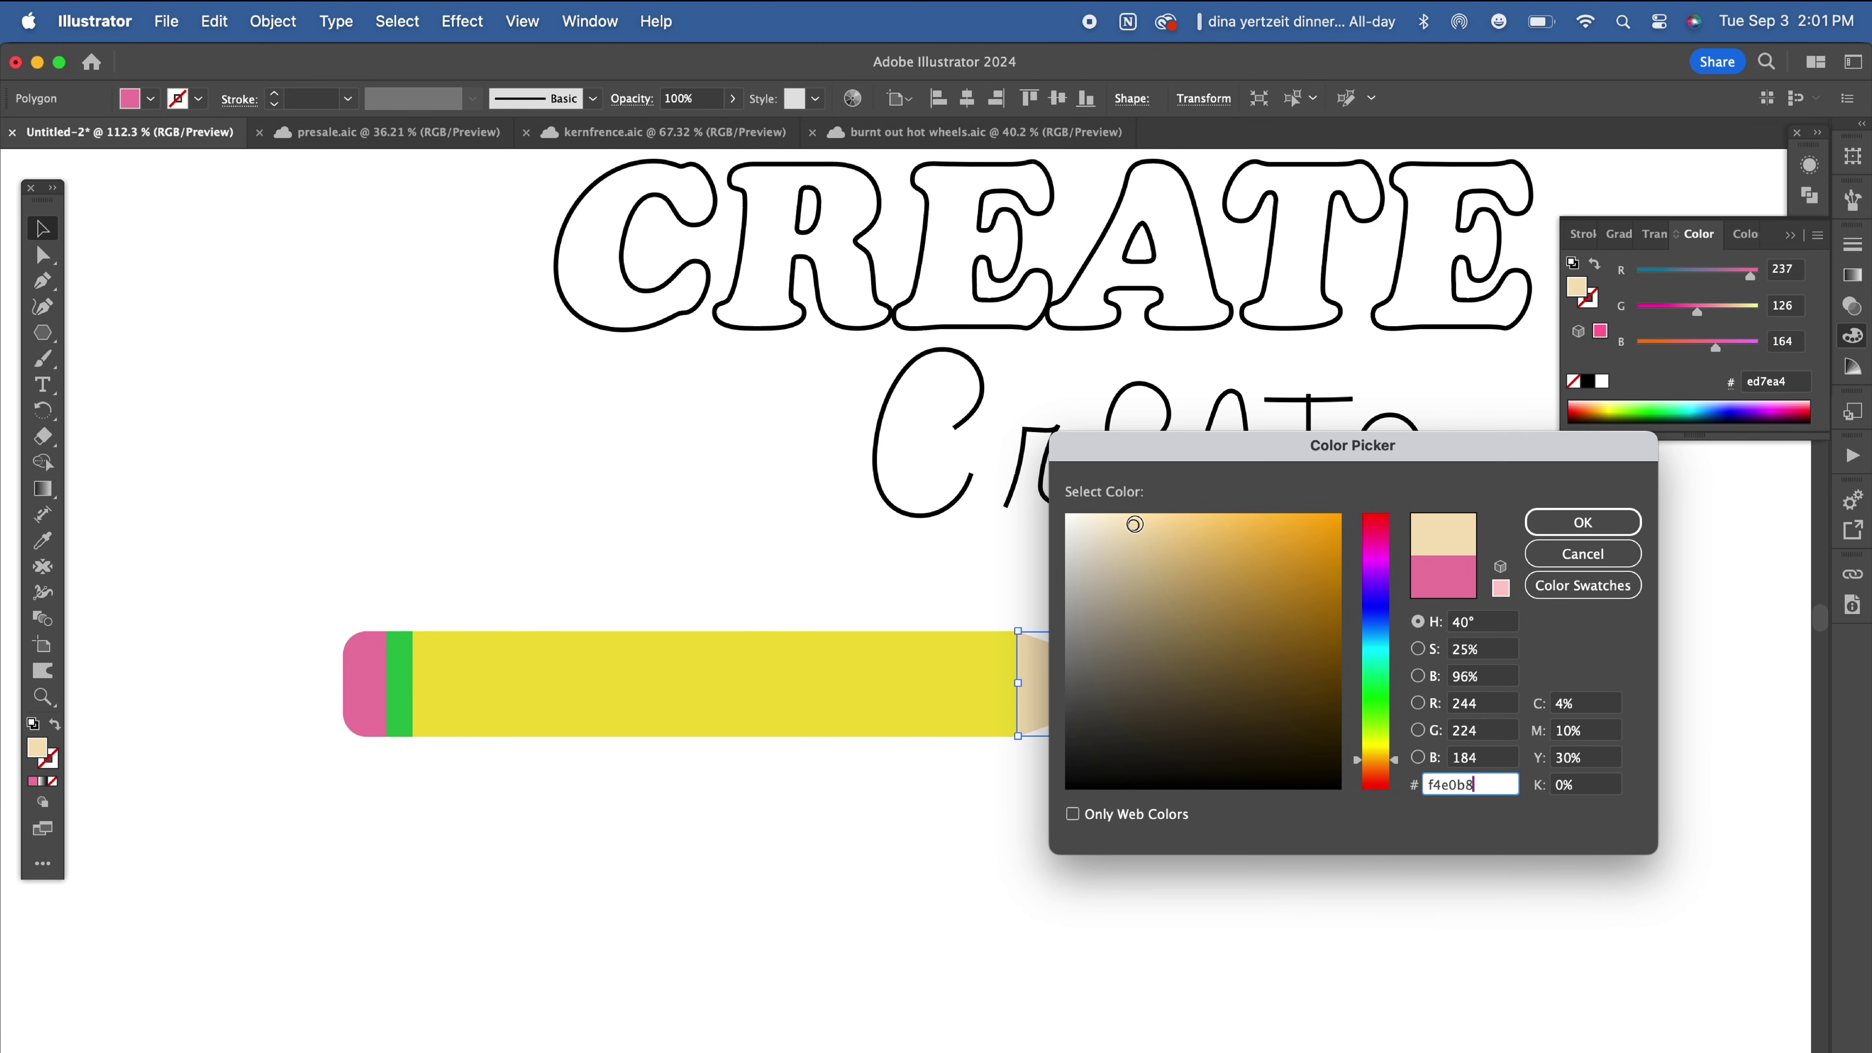
pyautogui.click(1584, 522)
# Step: Draw a closed curved shape over the triangle's point with the Curvature tool and give it a black fill
pyautogui.scroll(3, 1224, 683)
pyautogui.scroll(3, 1223, 684)
pyautogui.click(42, 306)
pyautogui.click(1078, 613)
pyautogui.click(1008, 778)
pyautogui.click(1147, 880)
pyautogui.click(1078, 613)
pyautogui.click(33, 724)
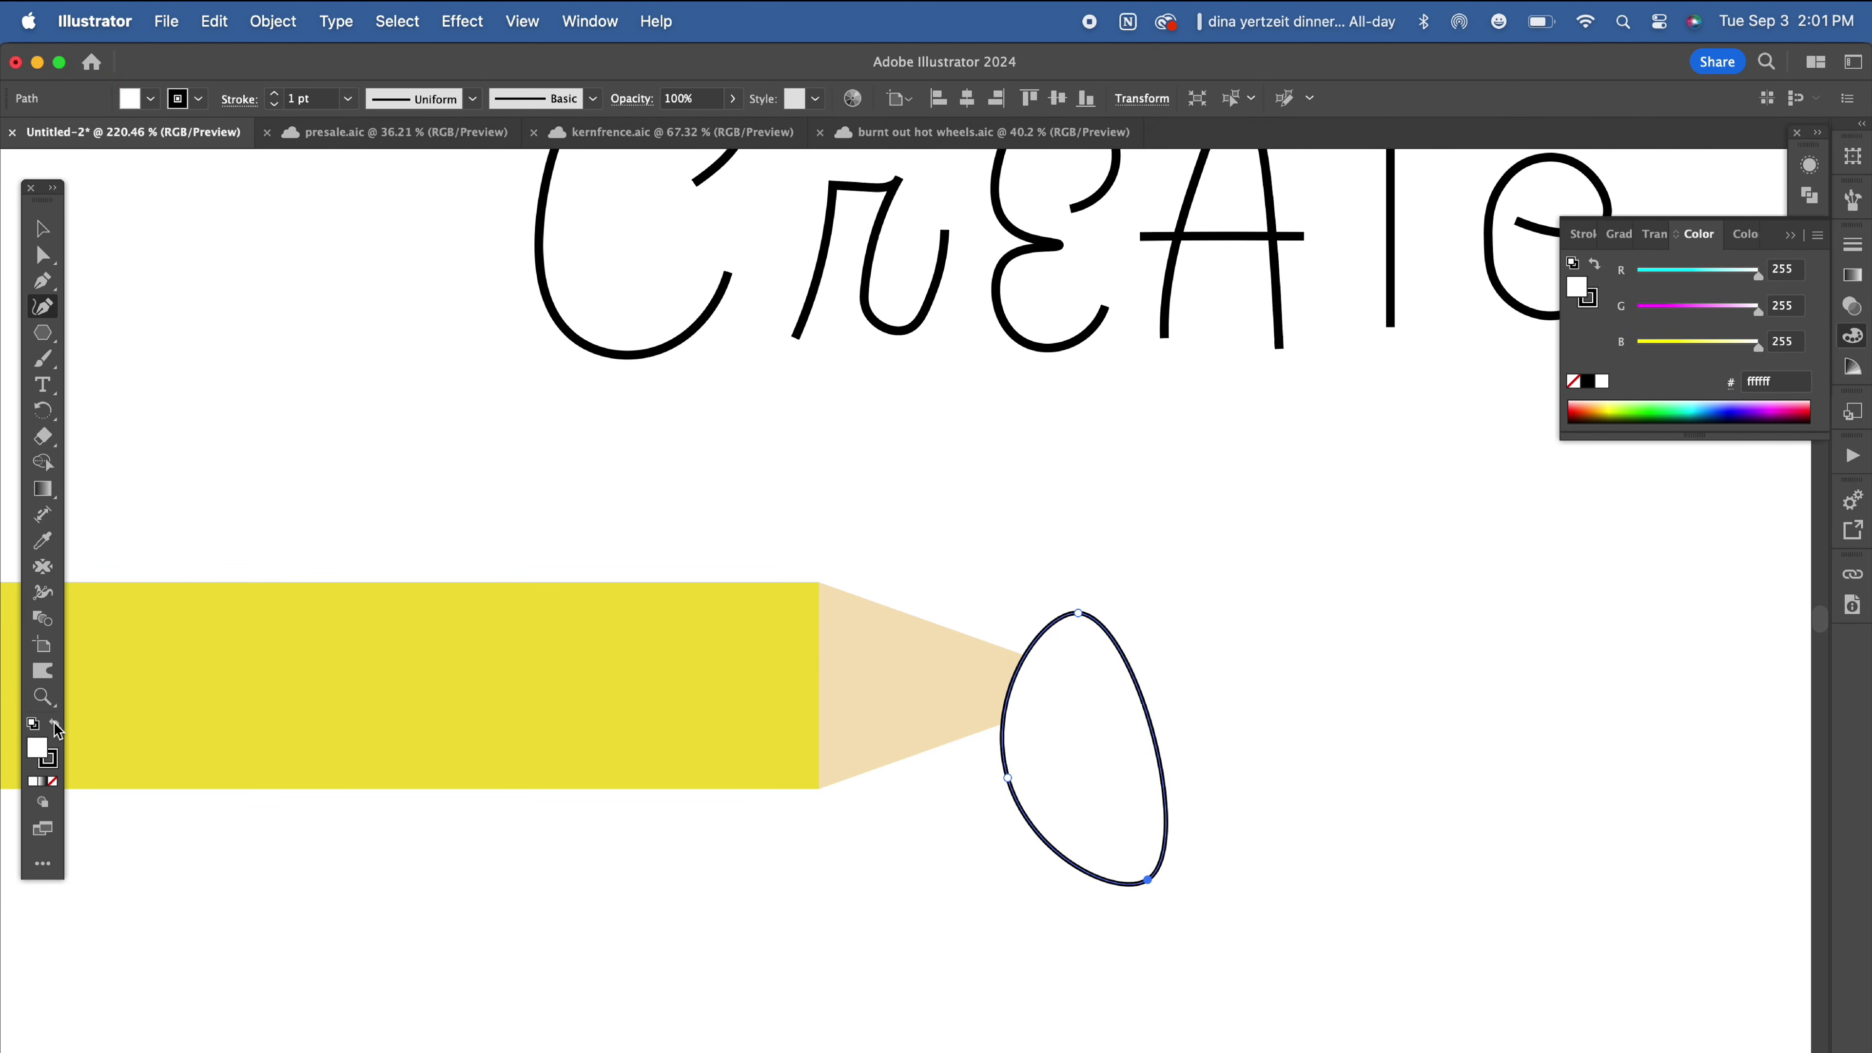
pyautogui.click(54, 724)
# Step: Trim the black shape to the triangle's point with the Shape Builder to form the pencil lead
pyautogui.click(42, 229)
pyautogui.moveTo(1281, 634); pyautogui.dragTo(949, 797)
pyautogui.click(42, 462)
pyautogui.keyDown('alt'); pyautogui.click(1106, 797); pyautogui.keyUp('alt')
pyautogui.click(42, 255)
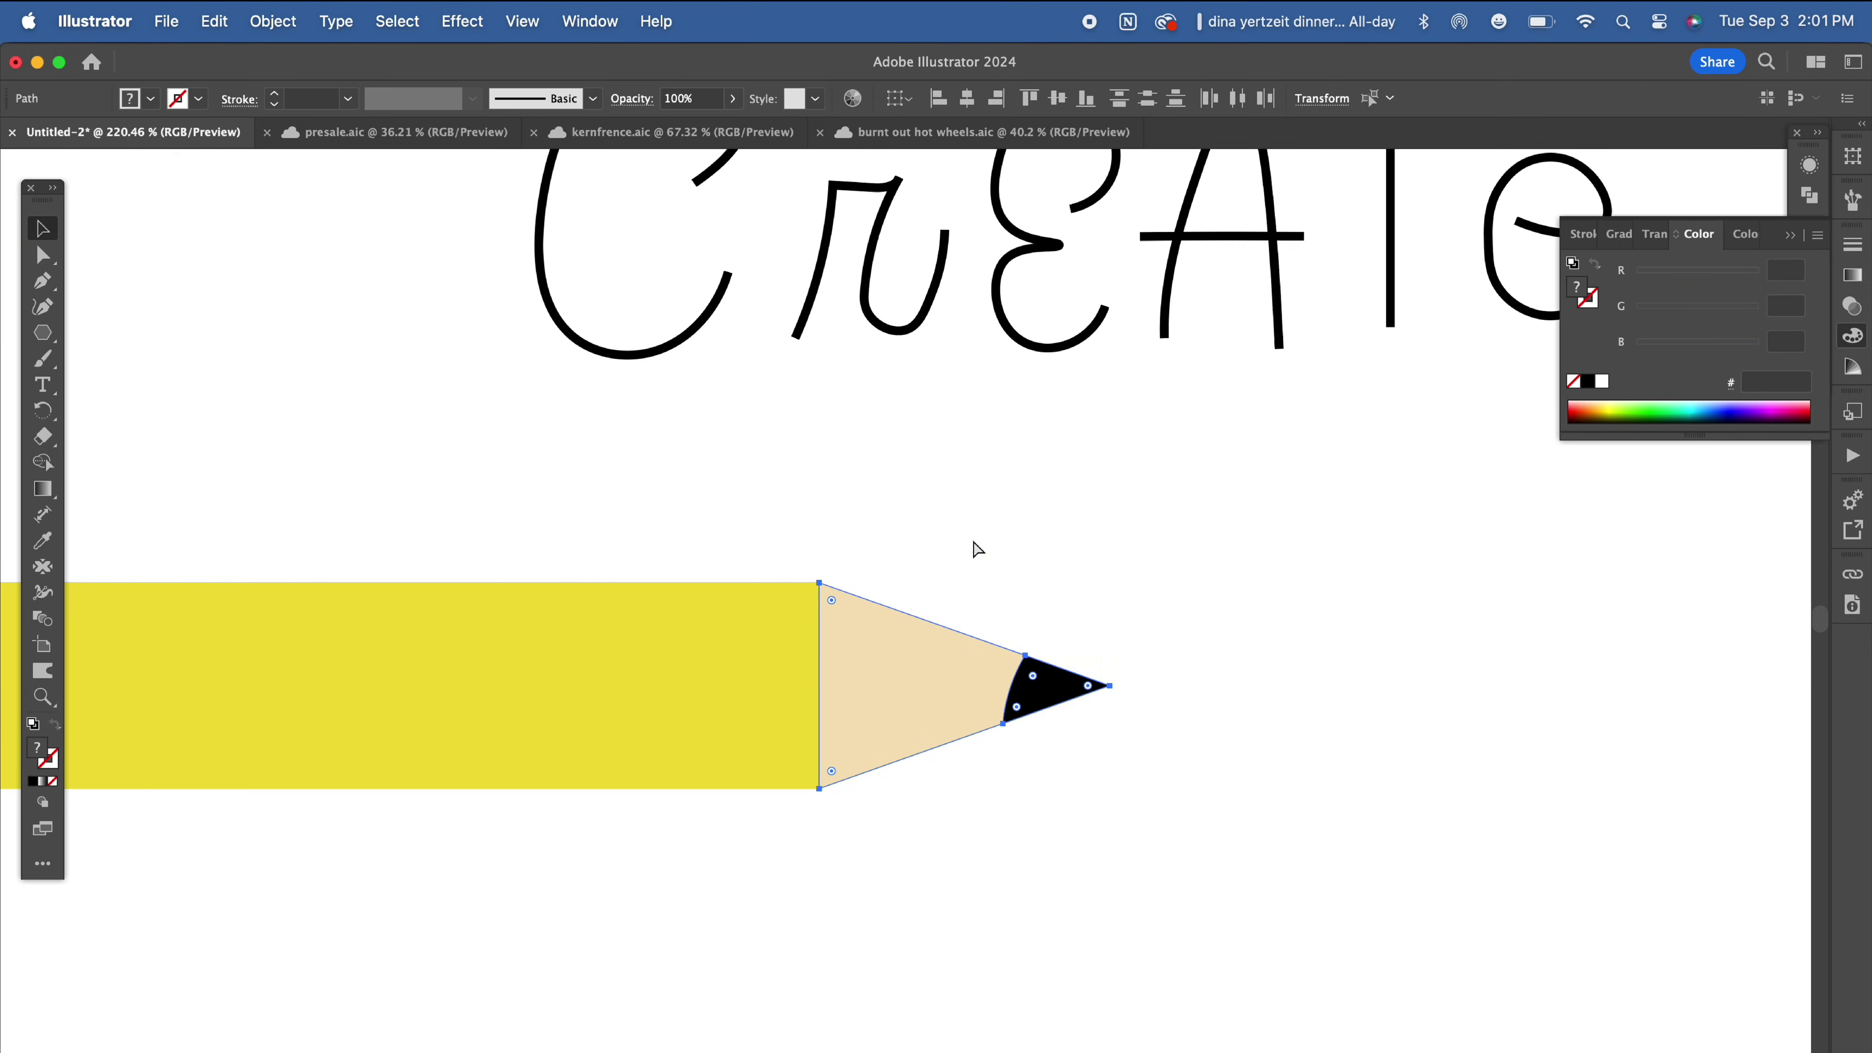
# Step: Cut three zigzag notches into the yellow bar's end with the Curvature tool and extend the tan shape's back corners behind the bar
pyautogui.click(42, 229)
pyautogui.click(664, 663)
pyautogui.click(42, 306)
pyautogui.moveTo(819, 746); pyautogui.dragTo(767, 746)
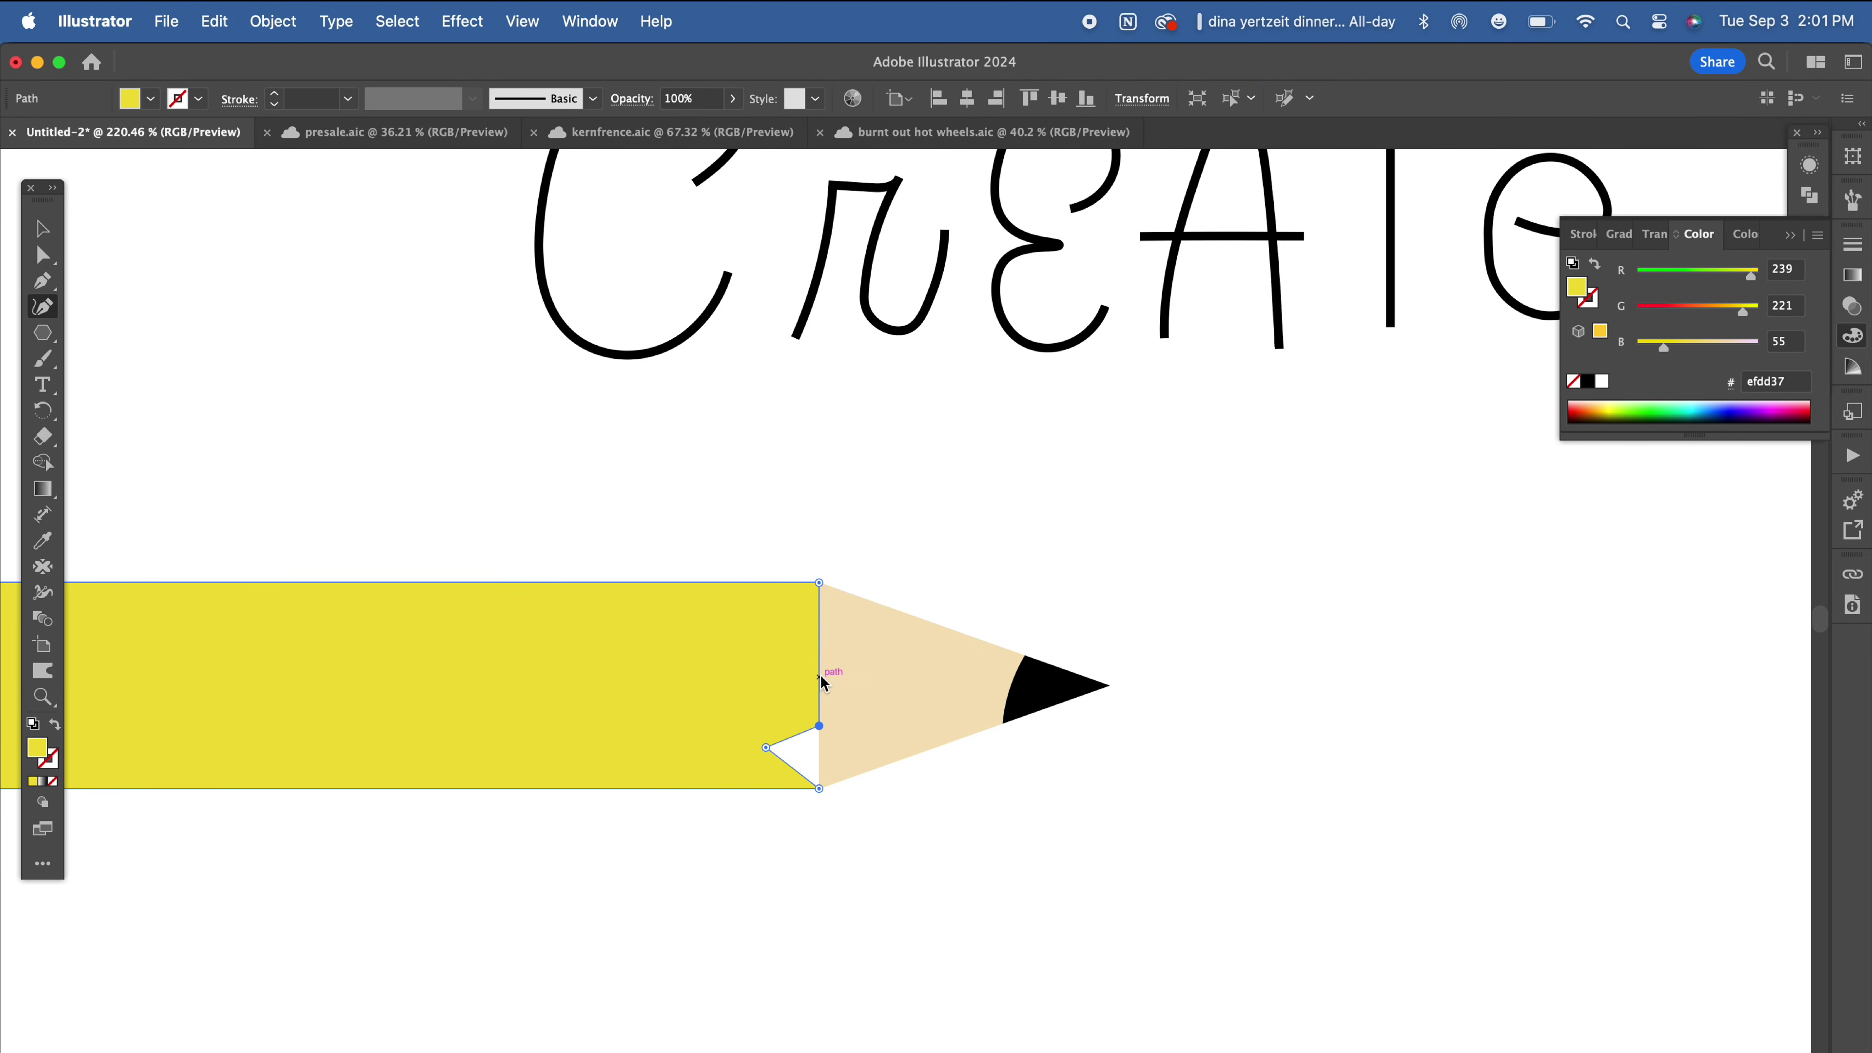
pyautogui.moveTo(819, 687); pyautogui.dragTo(757, 688)
pyautogui.click(823, 630)
pyautogui.moveTo(819, 628); pyautogui.dragTo(674, 584)
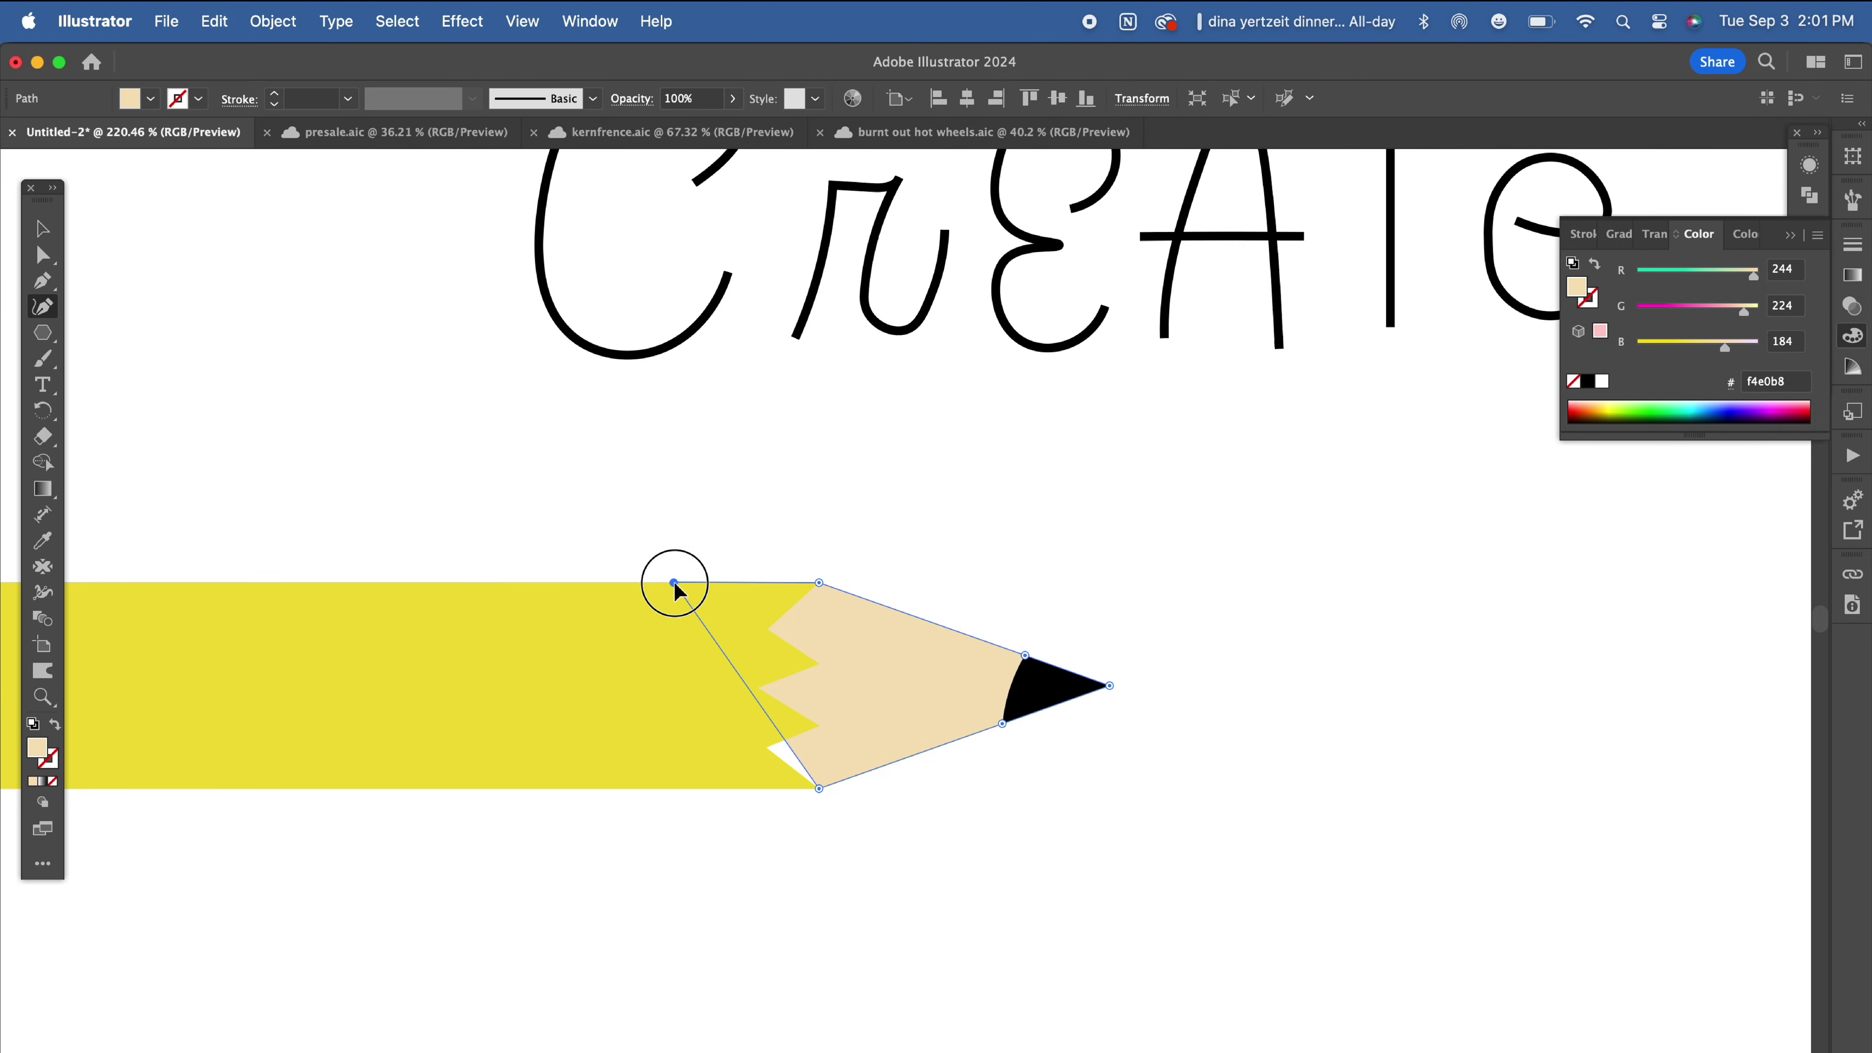
pyautogui.moveTo(736, 778); pyautogui.dragTo(674, 787)
# Step: Change the pencil tip's tan fill to a more saturated tan in the Color Picker
pyautogui.scroll(-5, 674, 787)
pyautogui.click(46, 255)
pyautogui.doubleClick(37, 748)
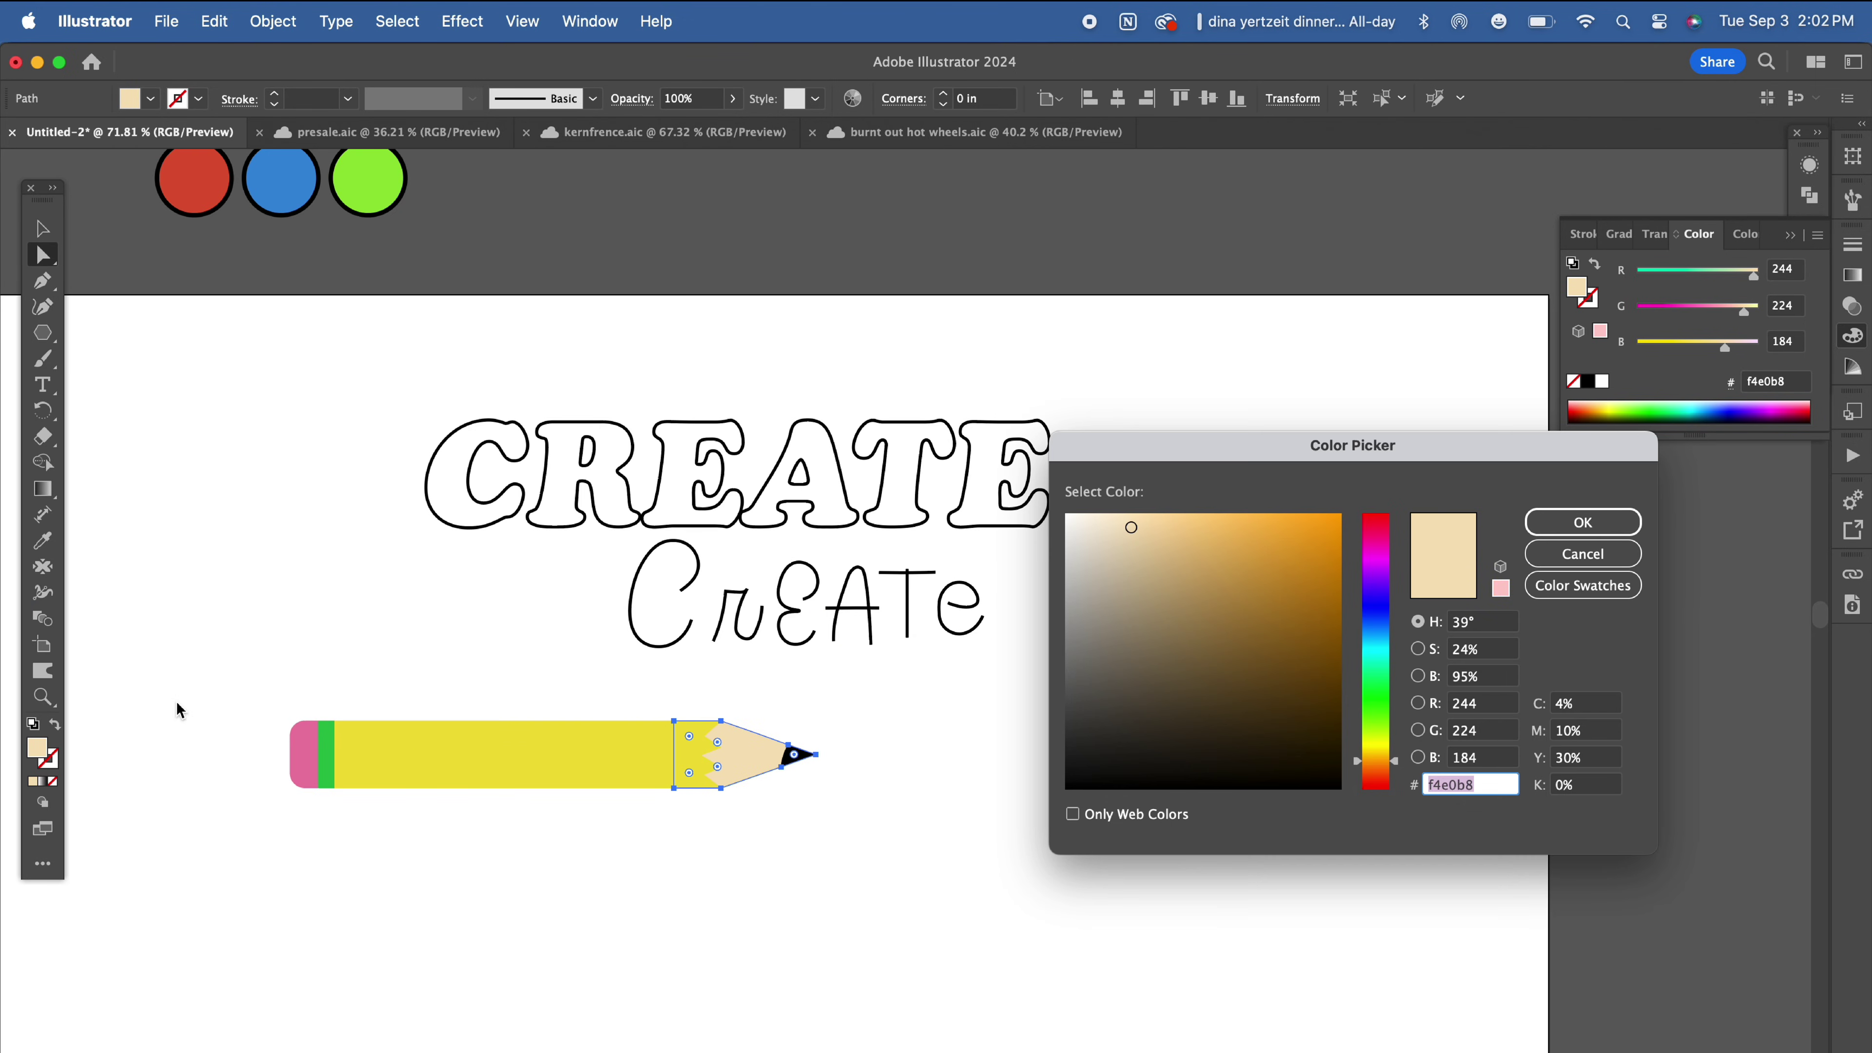
pyautogui.click(1169, 529)
pyautogui.press('Return')
# Step: Recolor the pencil's yellow body to golden orange efb533
pyautogui.click(546, 759)
pyautogui.doubleClick(37, 747)
pyautogui.click(1288, 571)
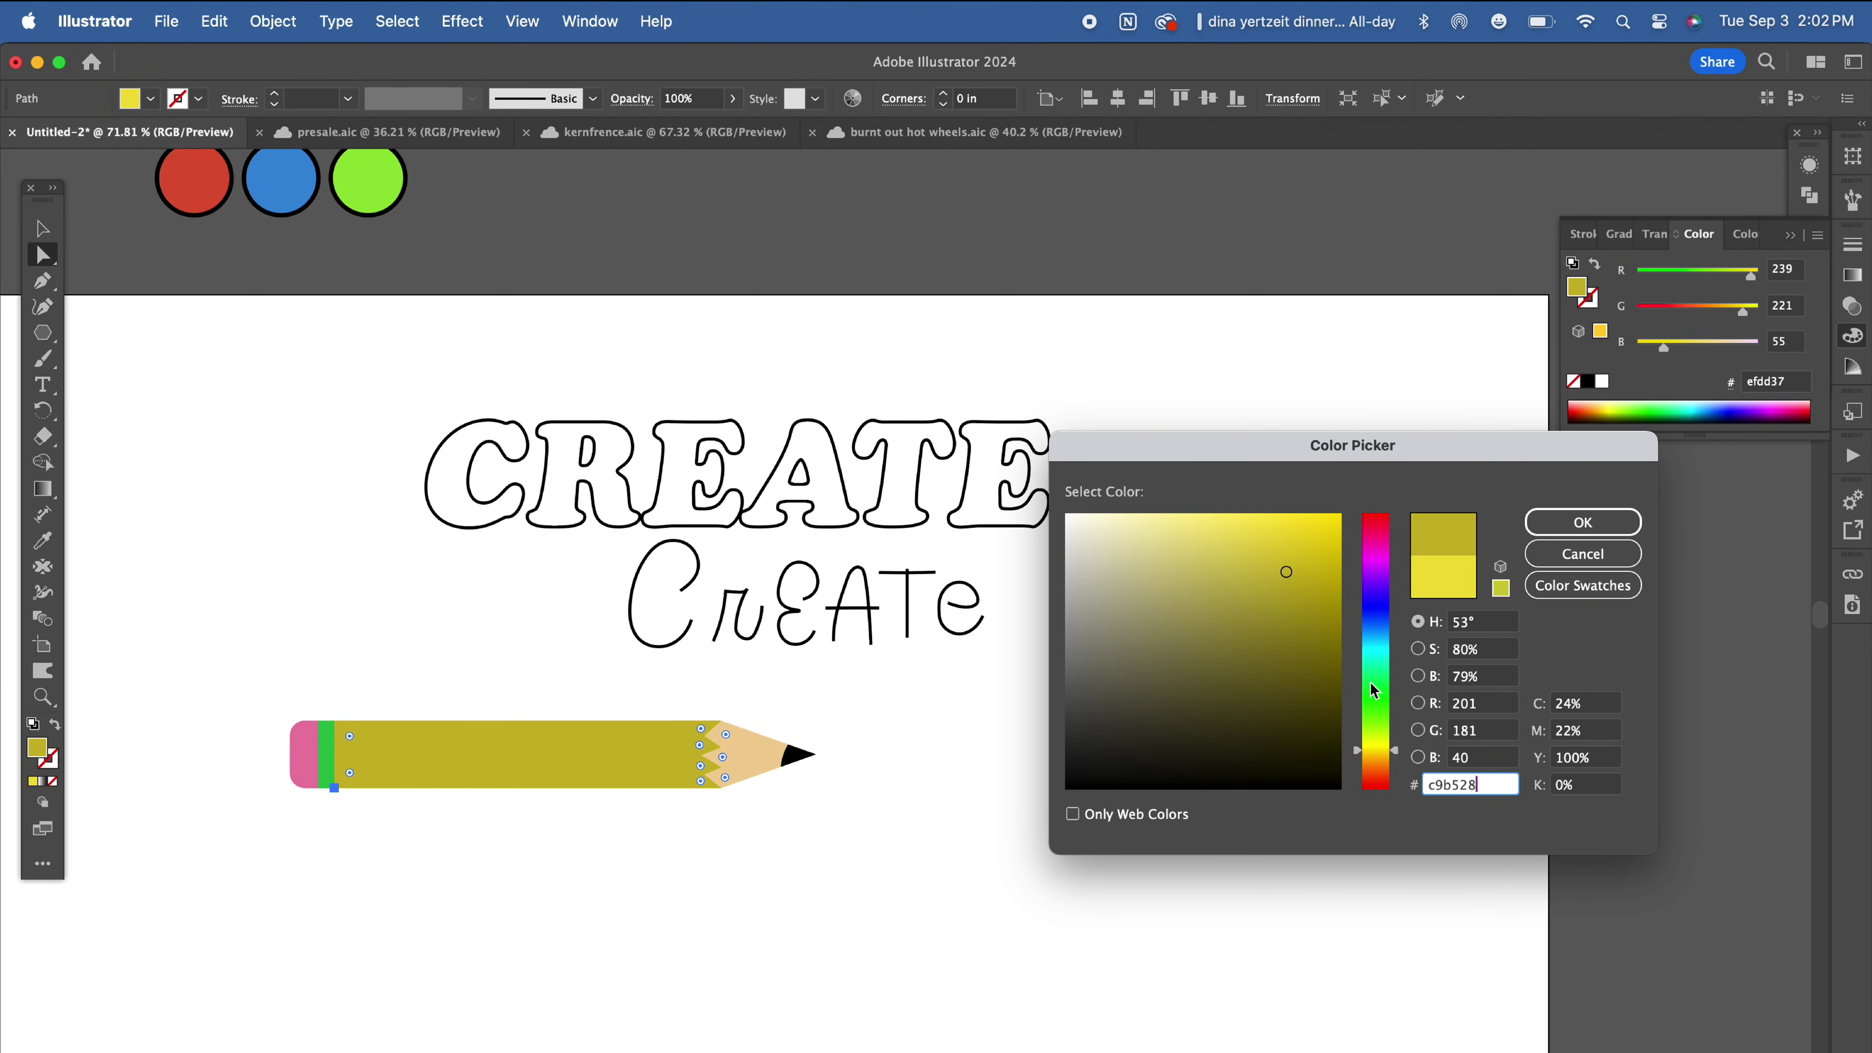
pyautogui.click(1373, 759)
pyautogui.click(1251, 528)
pyautogui.click(1286, 533)
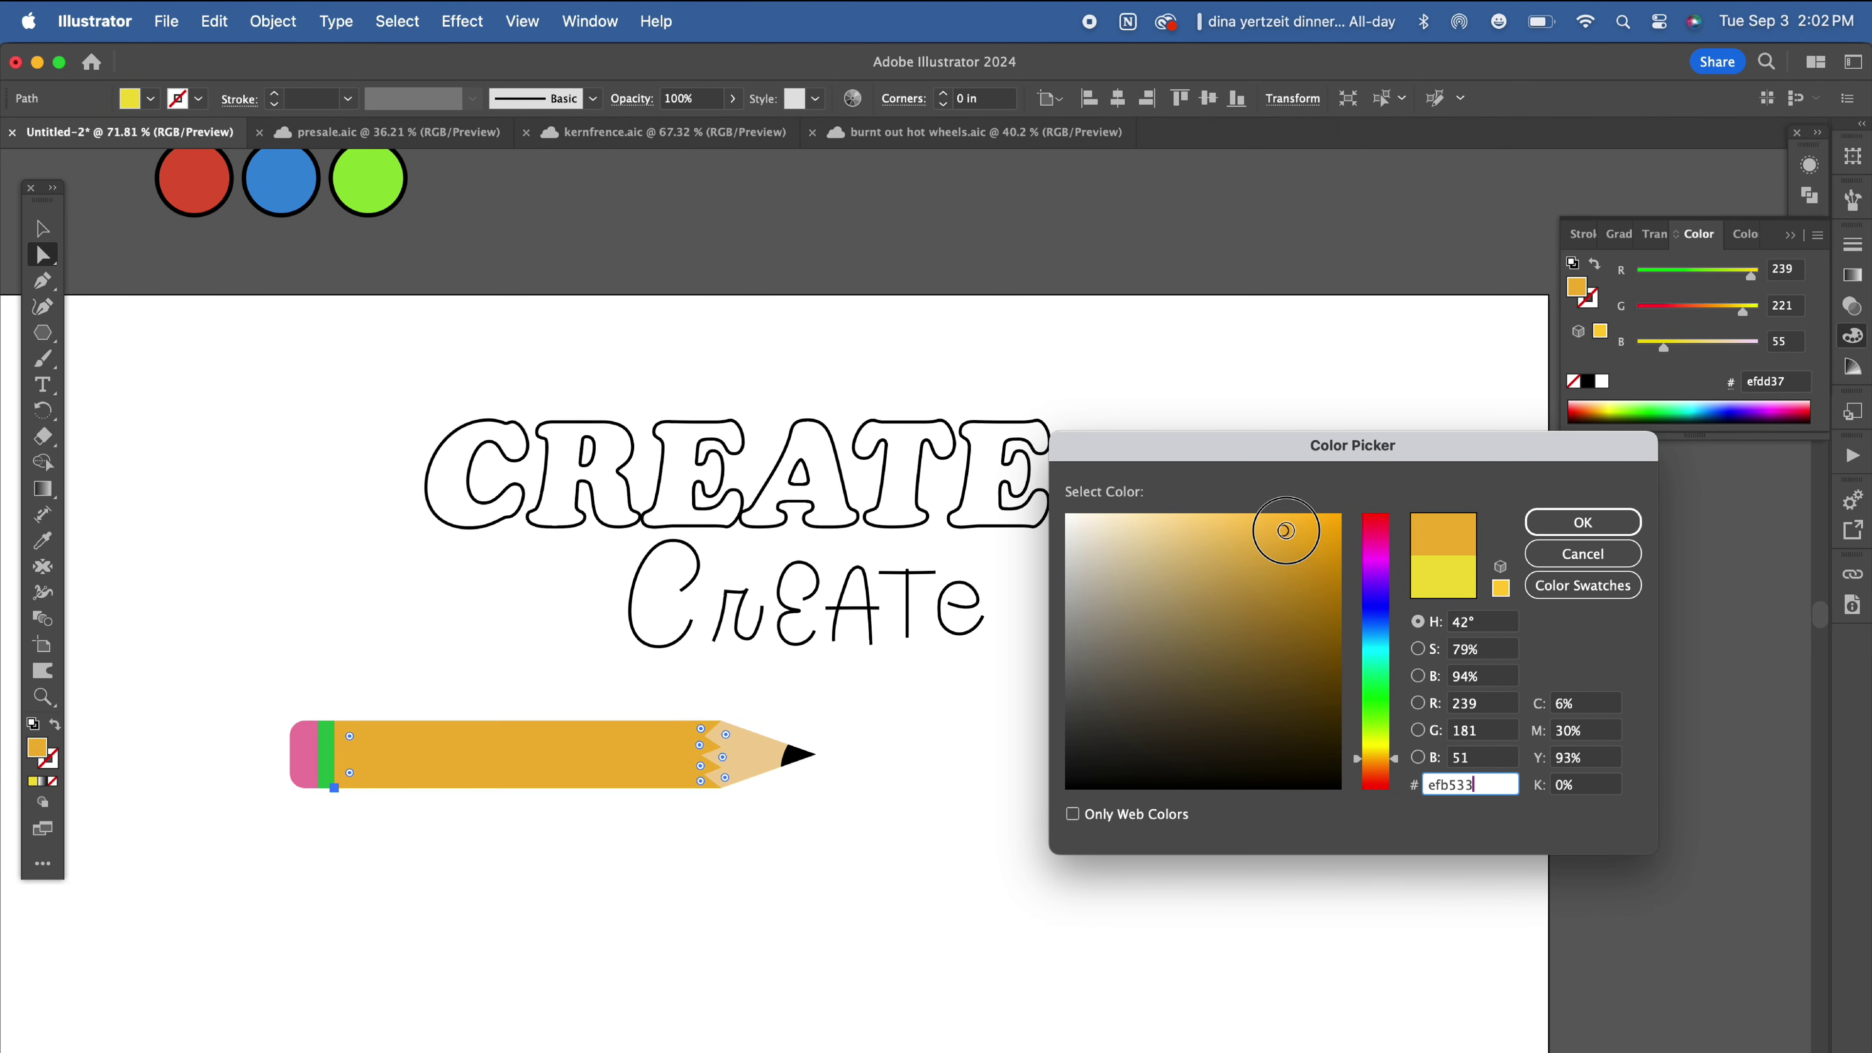
pyautogui.click(1563, 522)
# Step: Scale the whole pencil down slightly and make a new Pattern Brush from it with the default options
pyautogui.click(535, 805)
pyautogui.moveTo(566, 774); pyautogui.dragTo(829, 811)
pyautogui.moveTo(816, 755)
pyautogui.mouseDown()
pyautogui.moveTo(739, 755)
pyautogui.moveTo(927, 744)
pyautogui.moveTo(1677, 493)
pyautogui.mouseUp()
pyautogui.click(906, 750)
pyautogui.click(1852, 199)
pyautogui.click(906, 606)
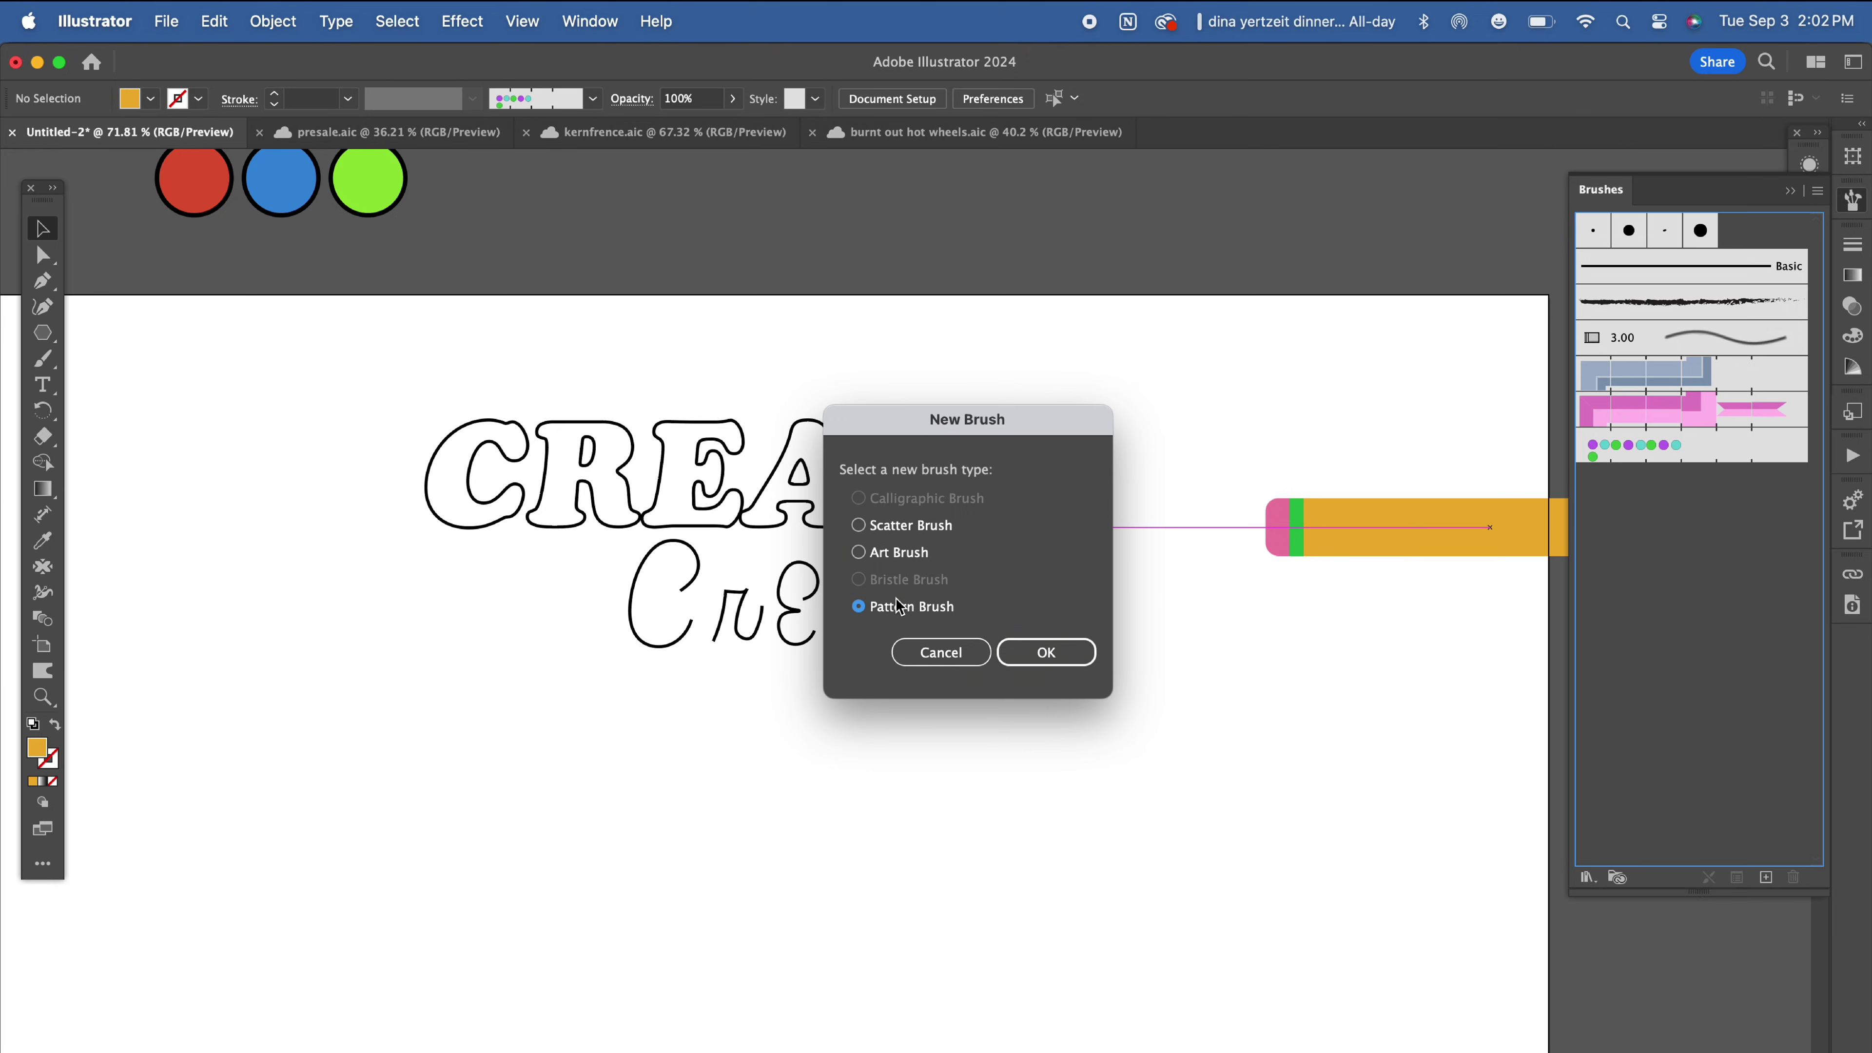
pyautogui.click(1040, 653)
pyautogui.click(1712, 874)
# Step: Apply the pencil pattern brush to the outlined CREATE lettering and reduce its stroke weight to 0.15 pt
pyautogui.click(919, 514)
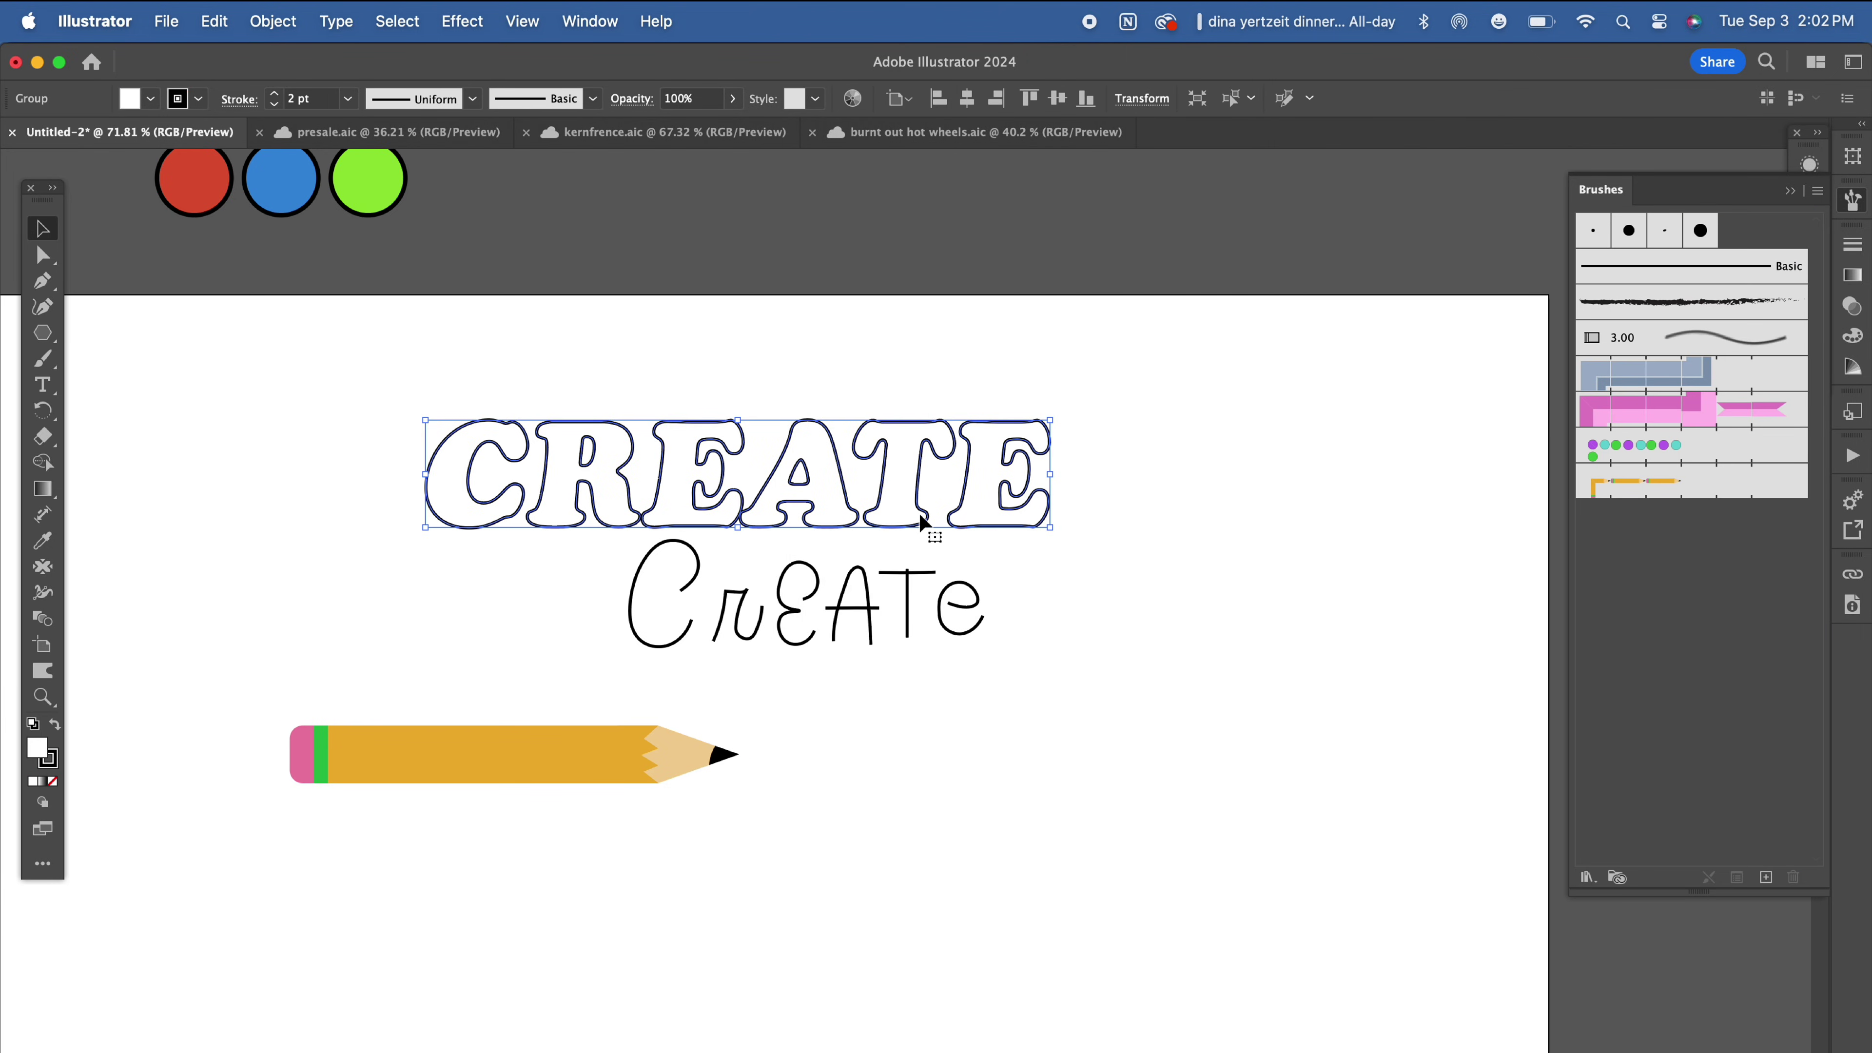
pyautogui.click(1717, 484)
pyautogui.click(277, 103)
pyautogui.click(277, 103)
pyautogui.click(277, 103)
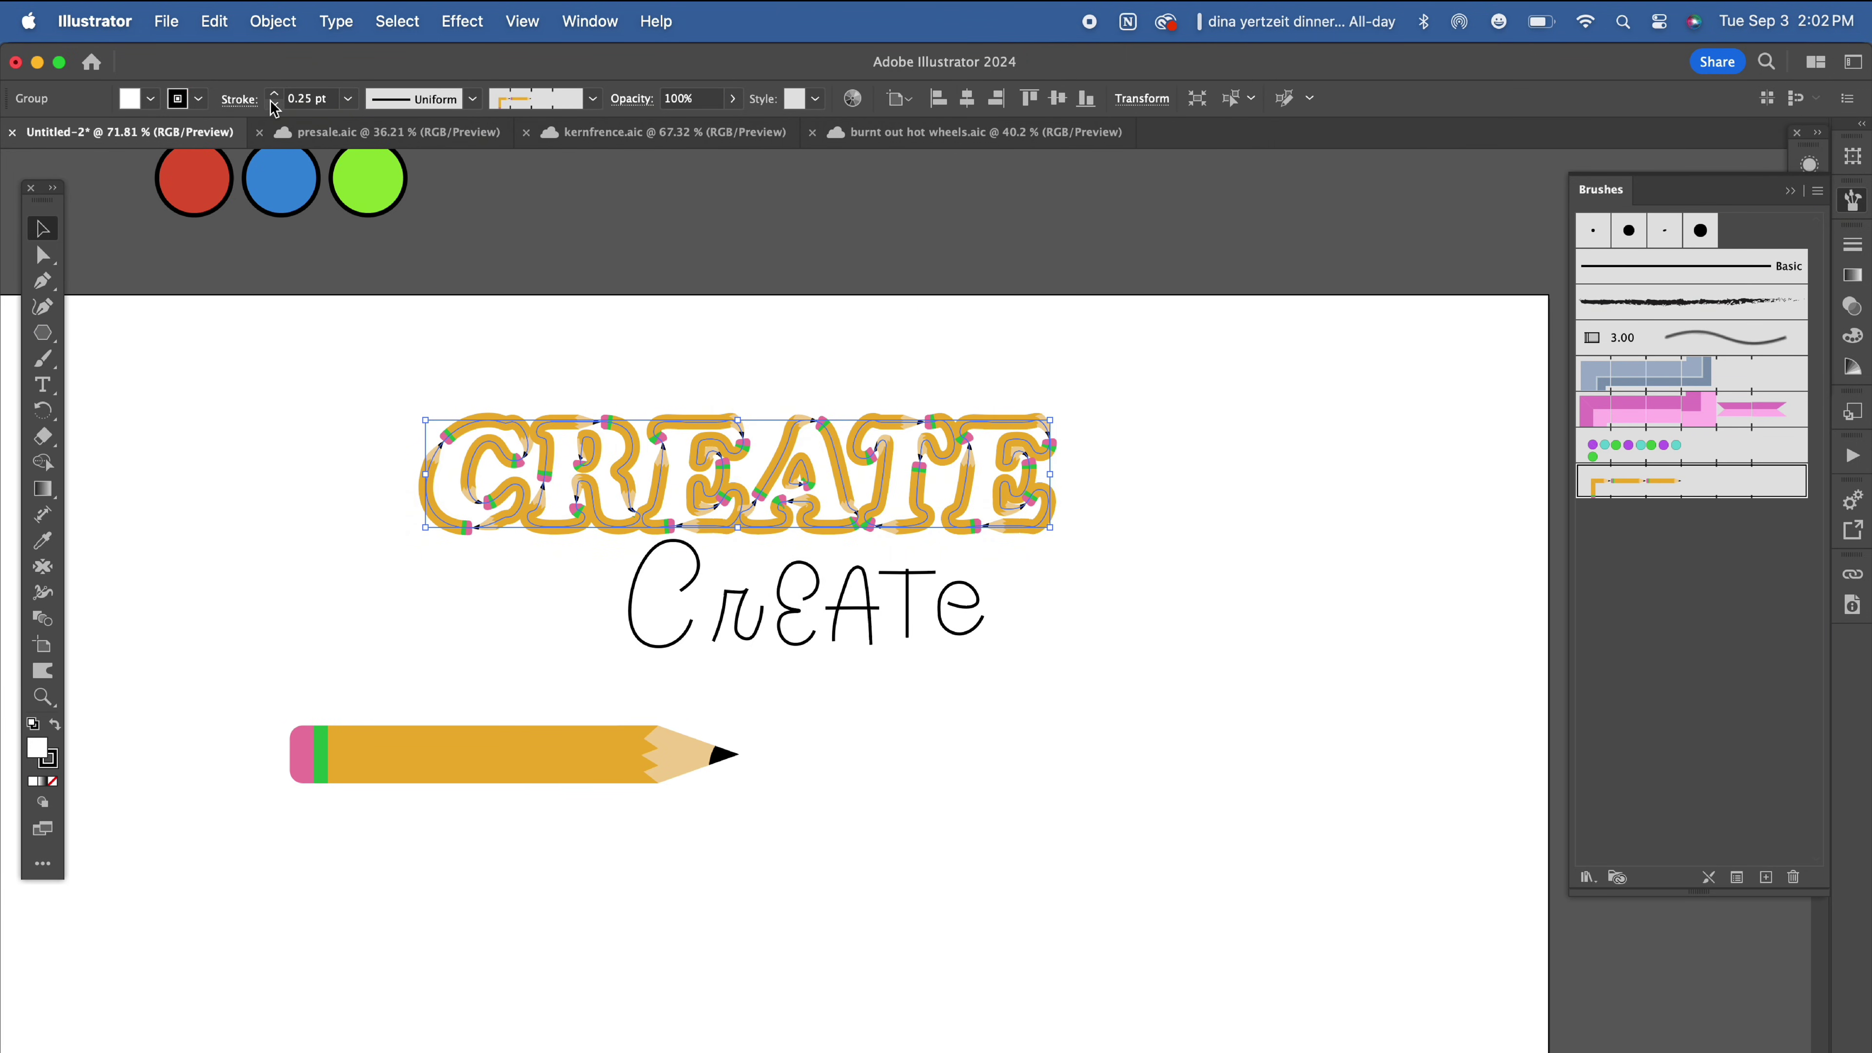
pyautogui.click(531, 369)
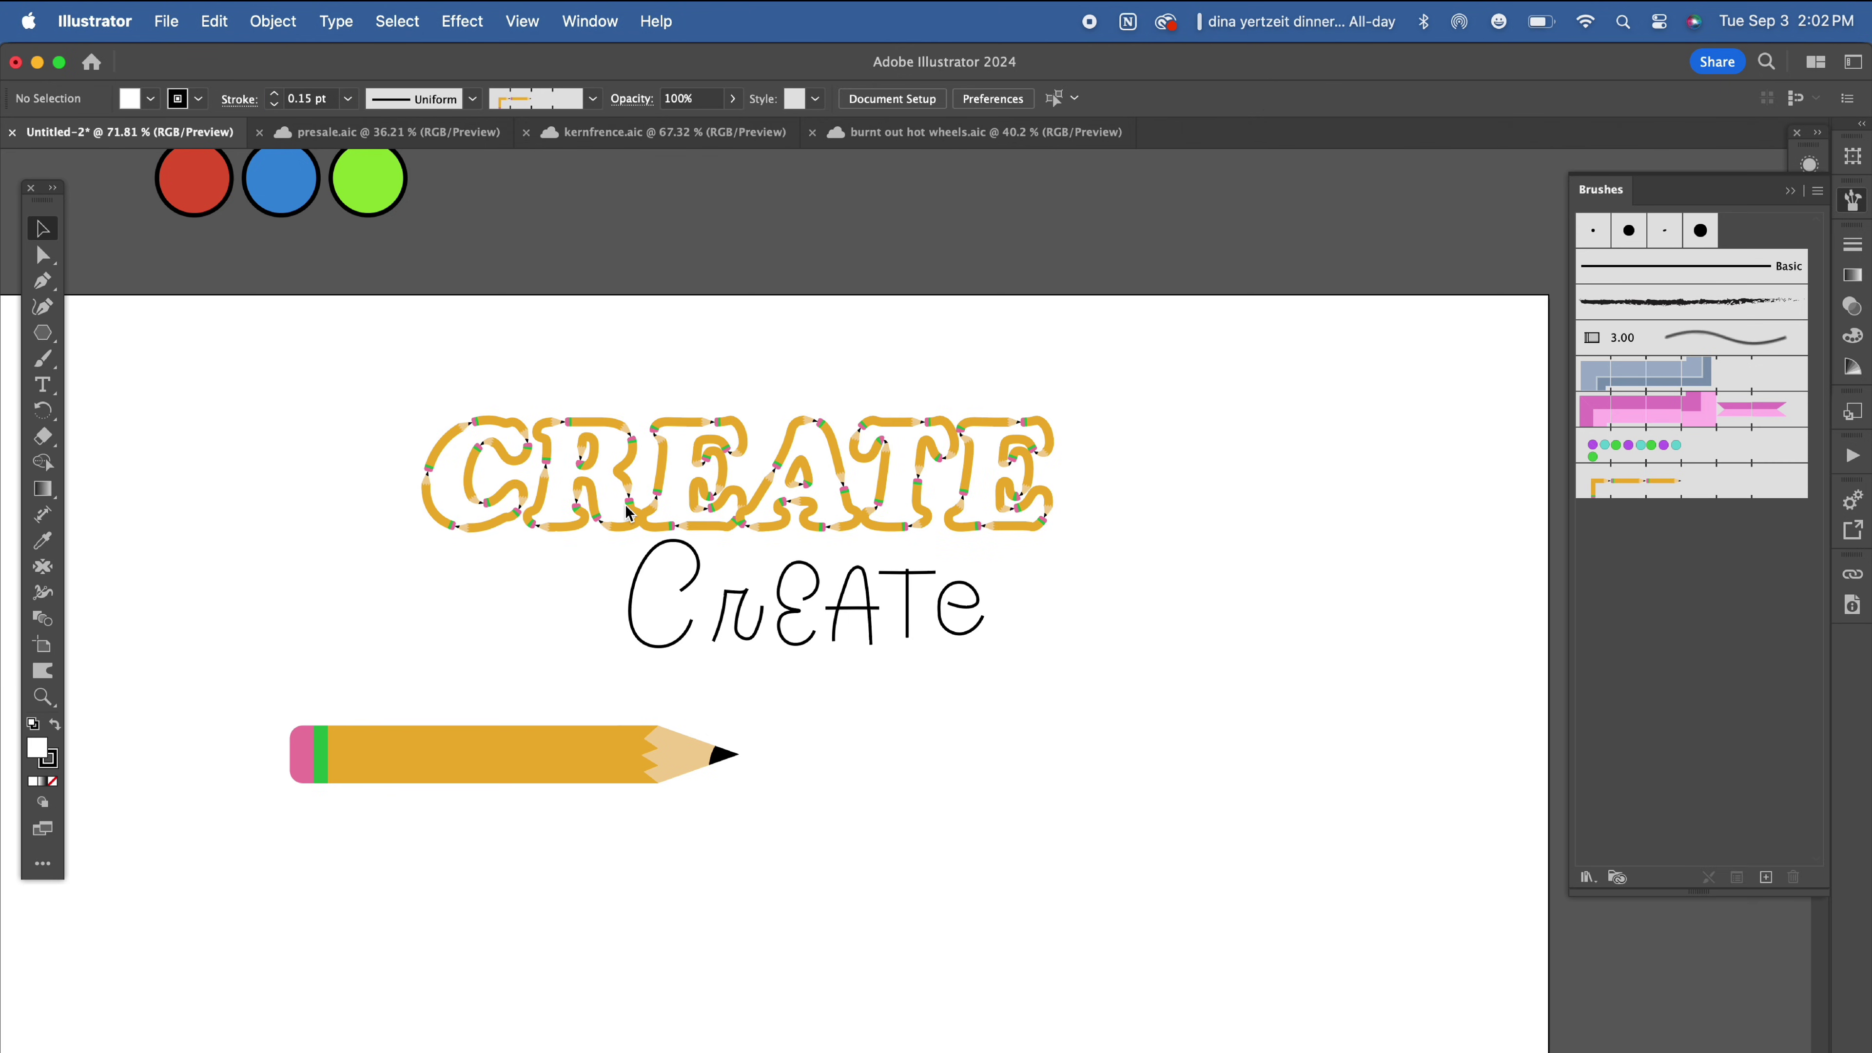
# Step: Copy the outlined lettering's stroke settings to the handwritten Create lettering and apply the pencil pattern brush to it
pyautogui.moveTo(625, 506); pyautogui.dragTo(802, 677)
pyautogui.click(799, 659)
pyautogui.click(36, 548)
pyautogui.click(426, 495)
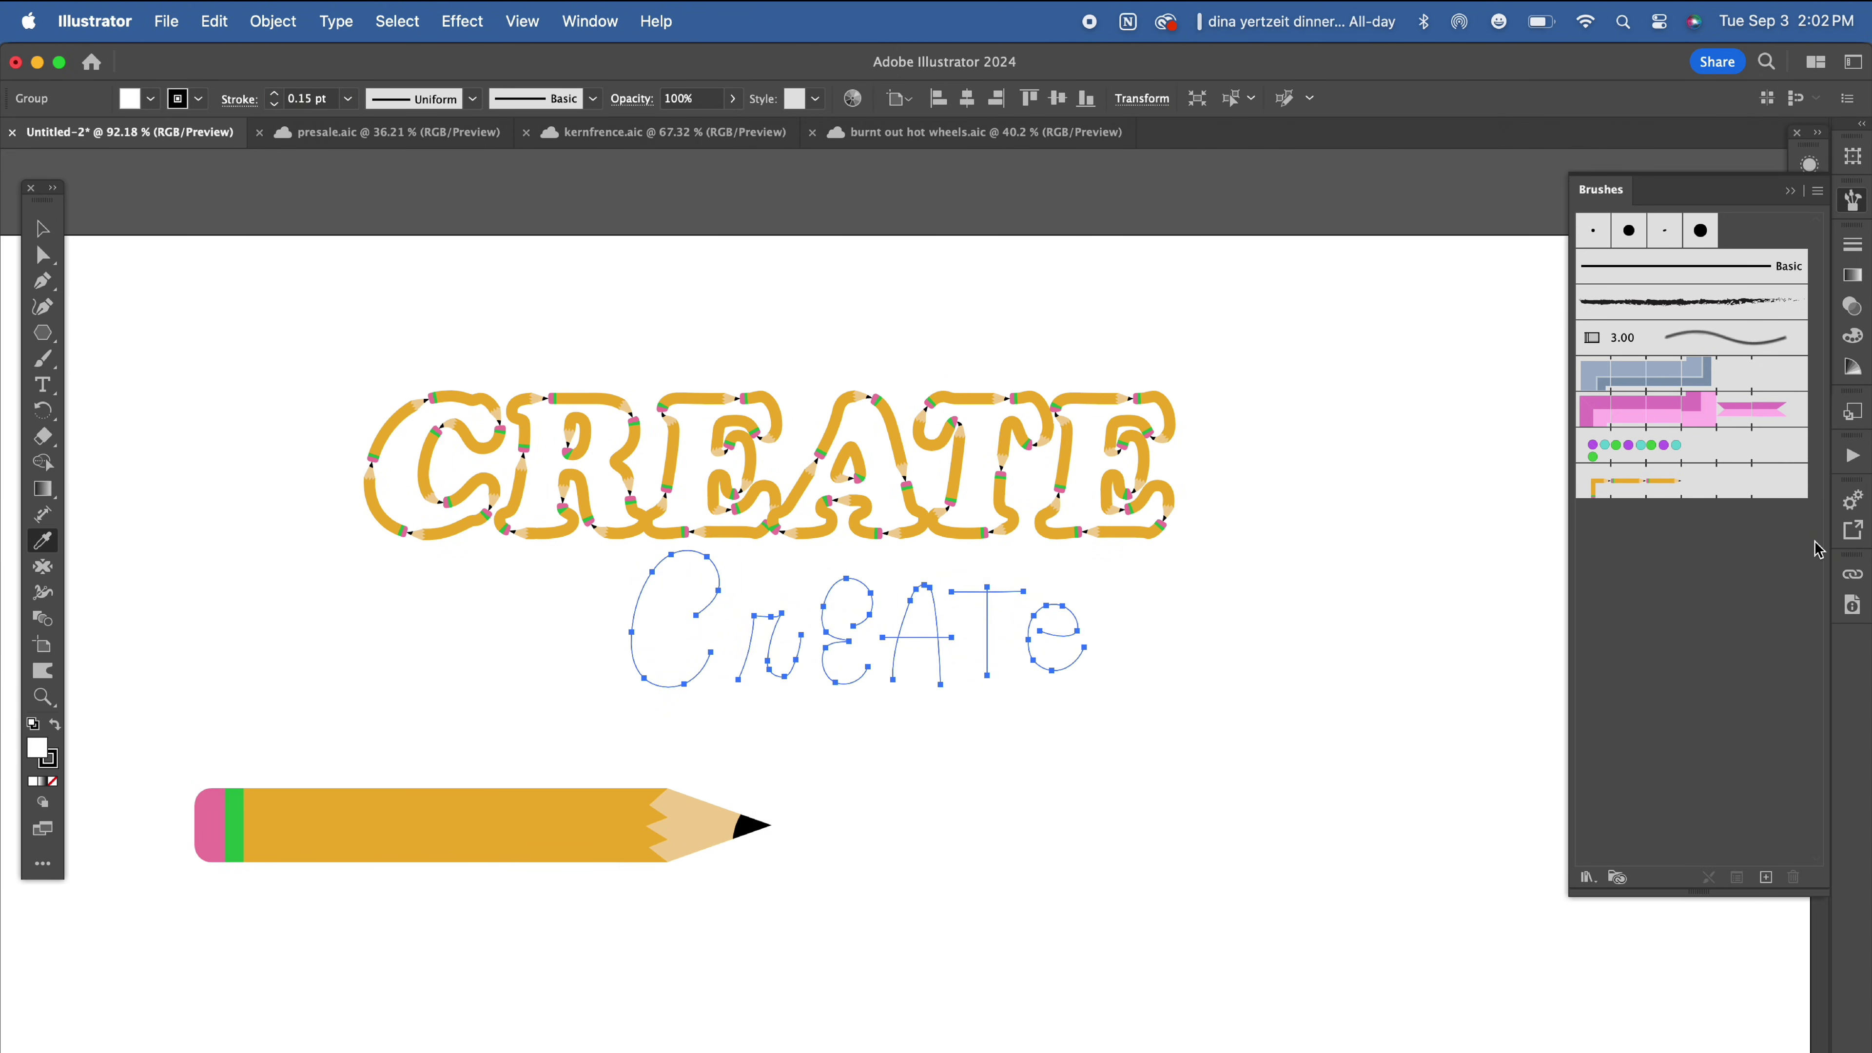
pyautogui.click(1718, 484)
# Step: Try a 0.02 pt stroke on the handwritten Create lettering, settle on 0.09 pt, and deselect it
pyautogui.click(300, 98)
pyautogui.write('0.02')
pyautogui.press('Return')
pyautogui.scroll(10, 832, 649)
pyautogui.click(306, 102)
pyautogui.write('0.09')
pyautogui.press('Return')
pyautogui.scroll(-10, 515, 546)
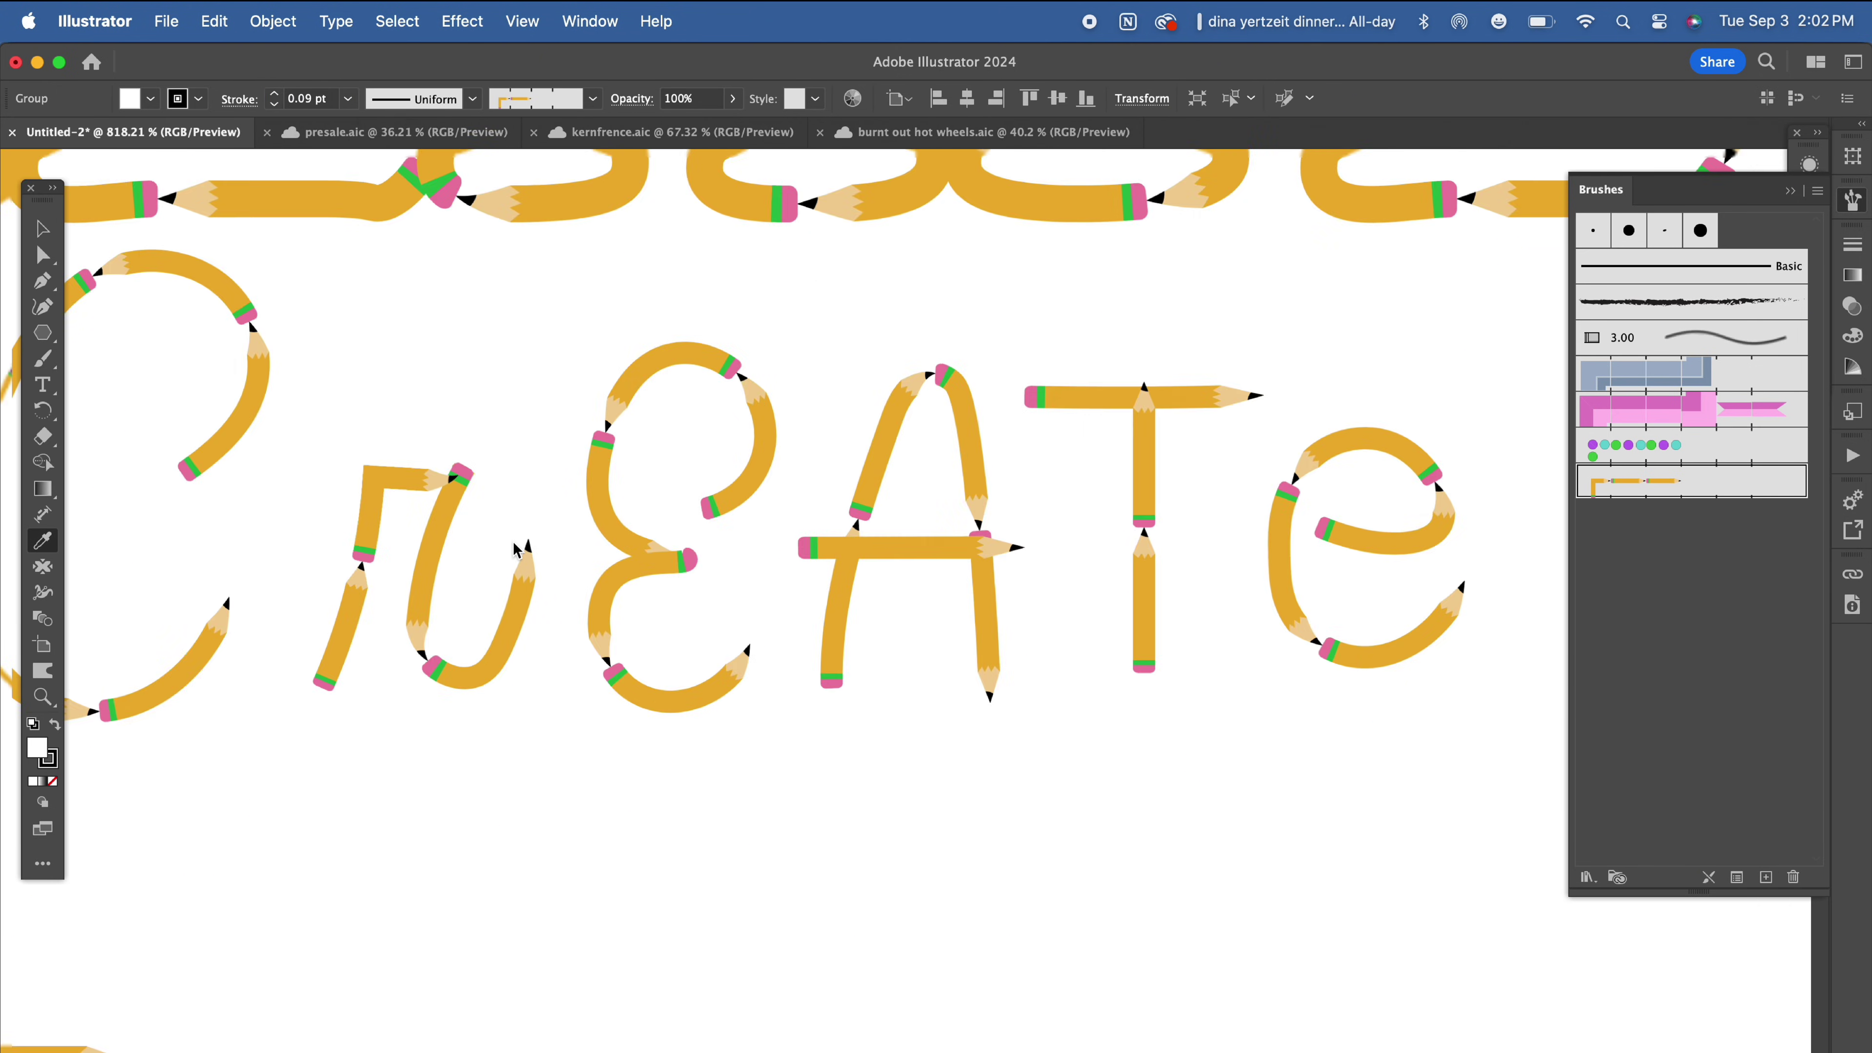
pyautogui.press('v')
pyautogui.click(580, 780)
pyautogui.scroll(-5, 581, 780)
pyautogui.hscroll(-3, 581, 780)
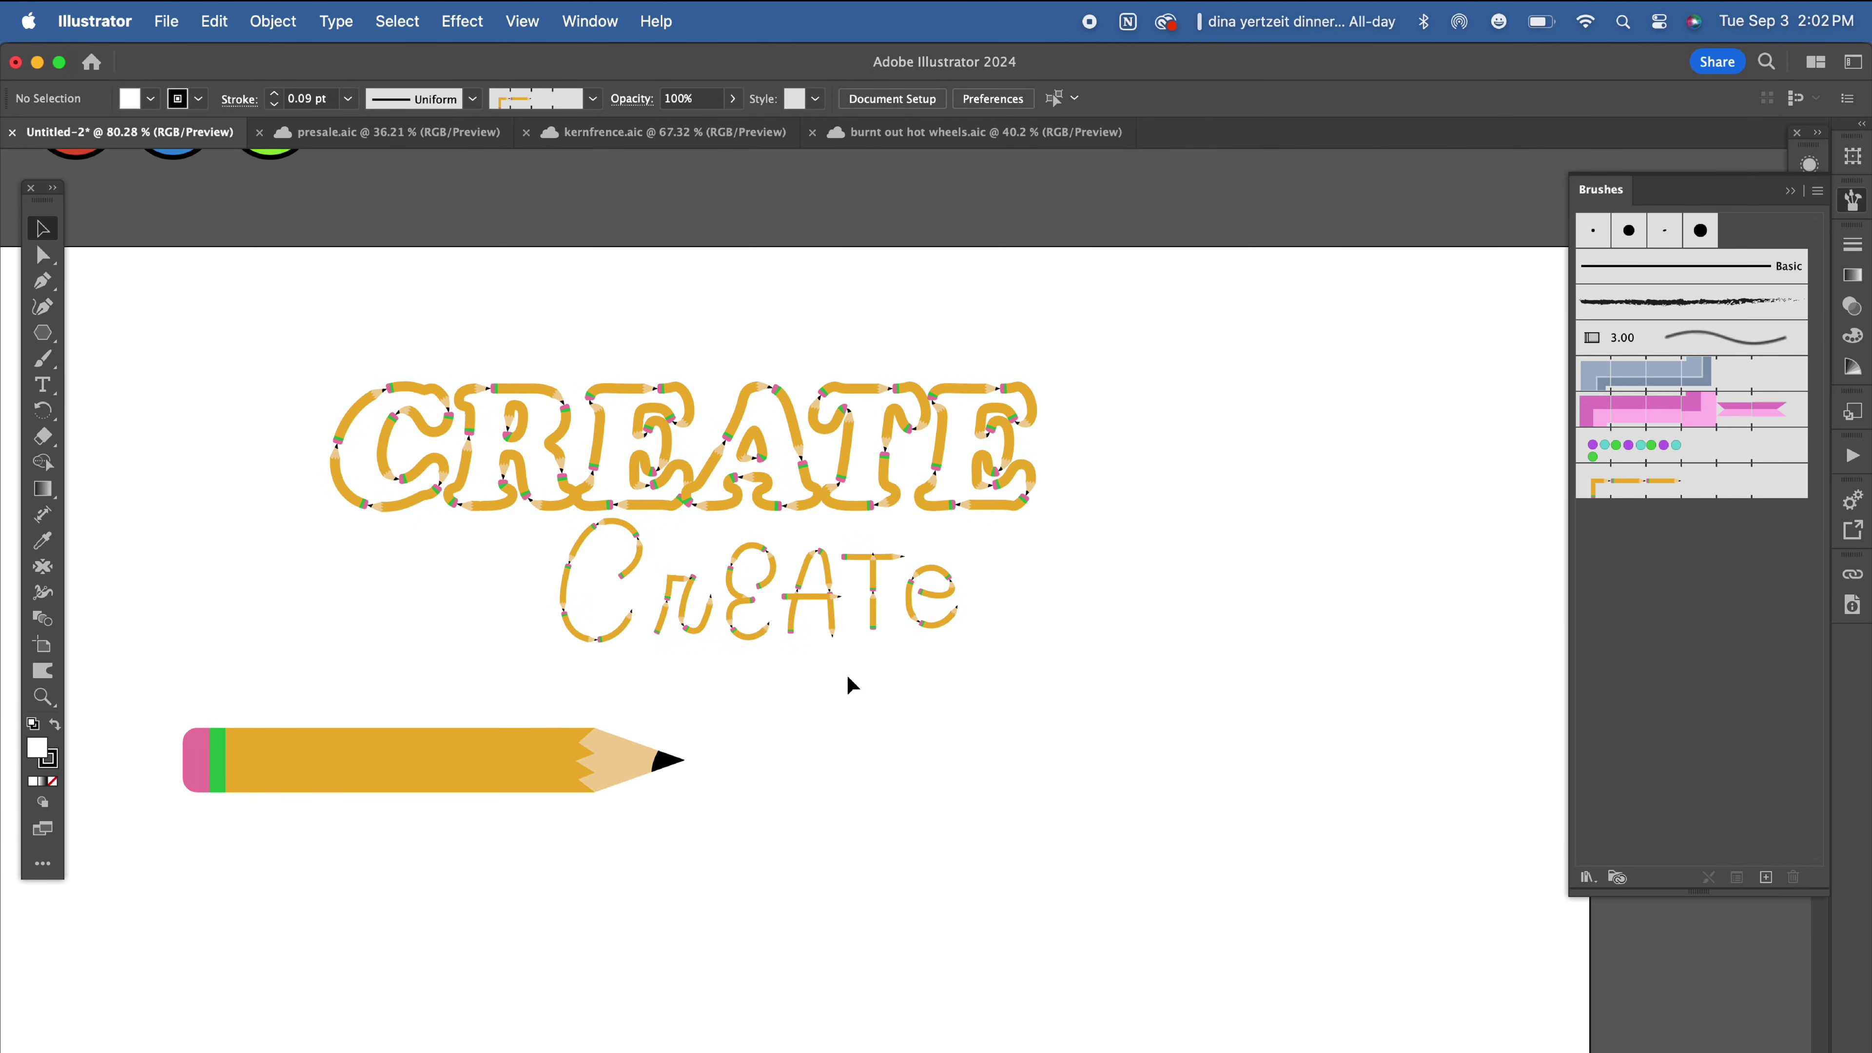
# Step: Duplicate the pencil directly below the original and erase two vertical gaps to split the copy into end, middle and front pieces
pyautogui.click(541, 771)
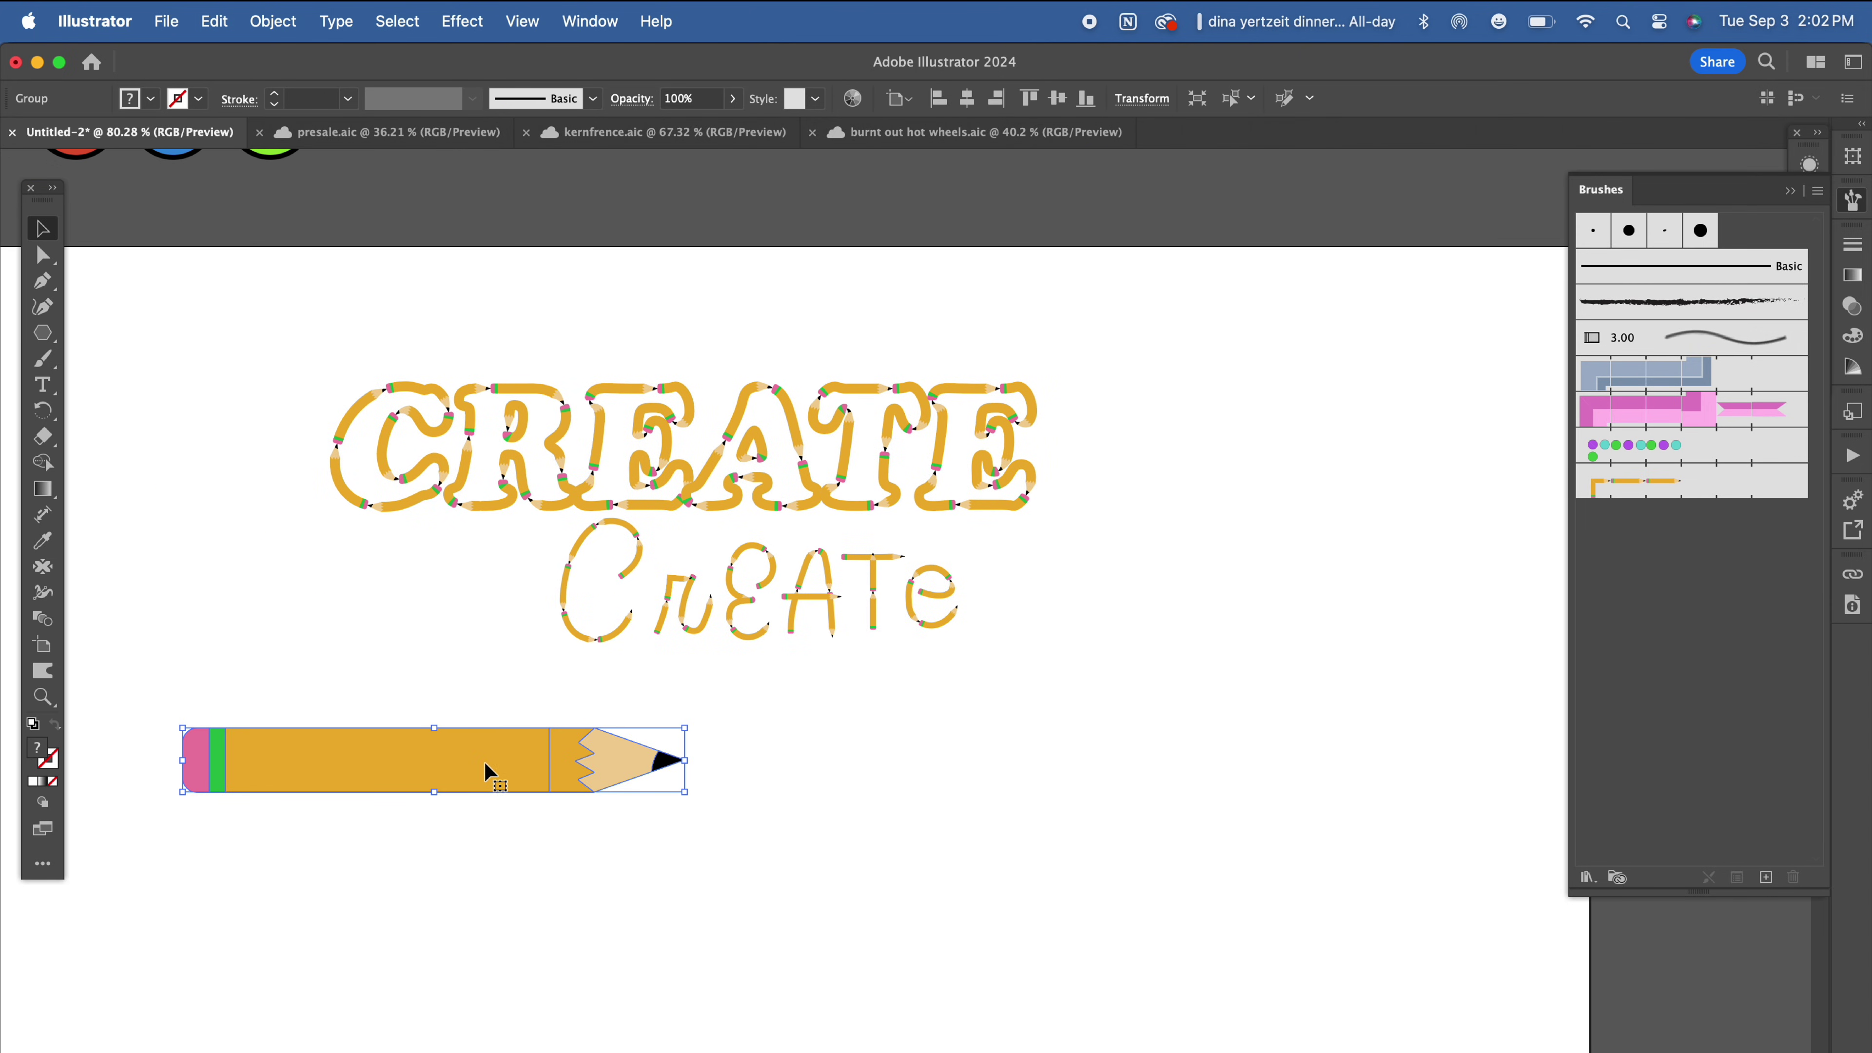
pyautogui.moveTo(486, 770); pyautogui.dragTo(485, 956)
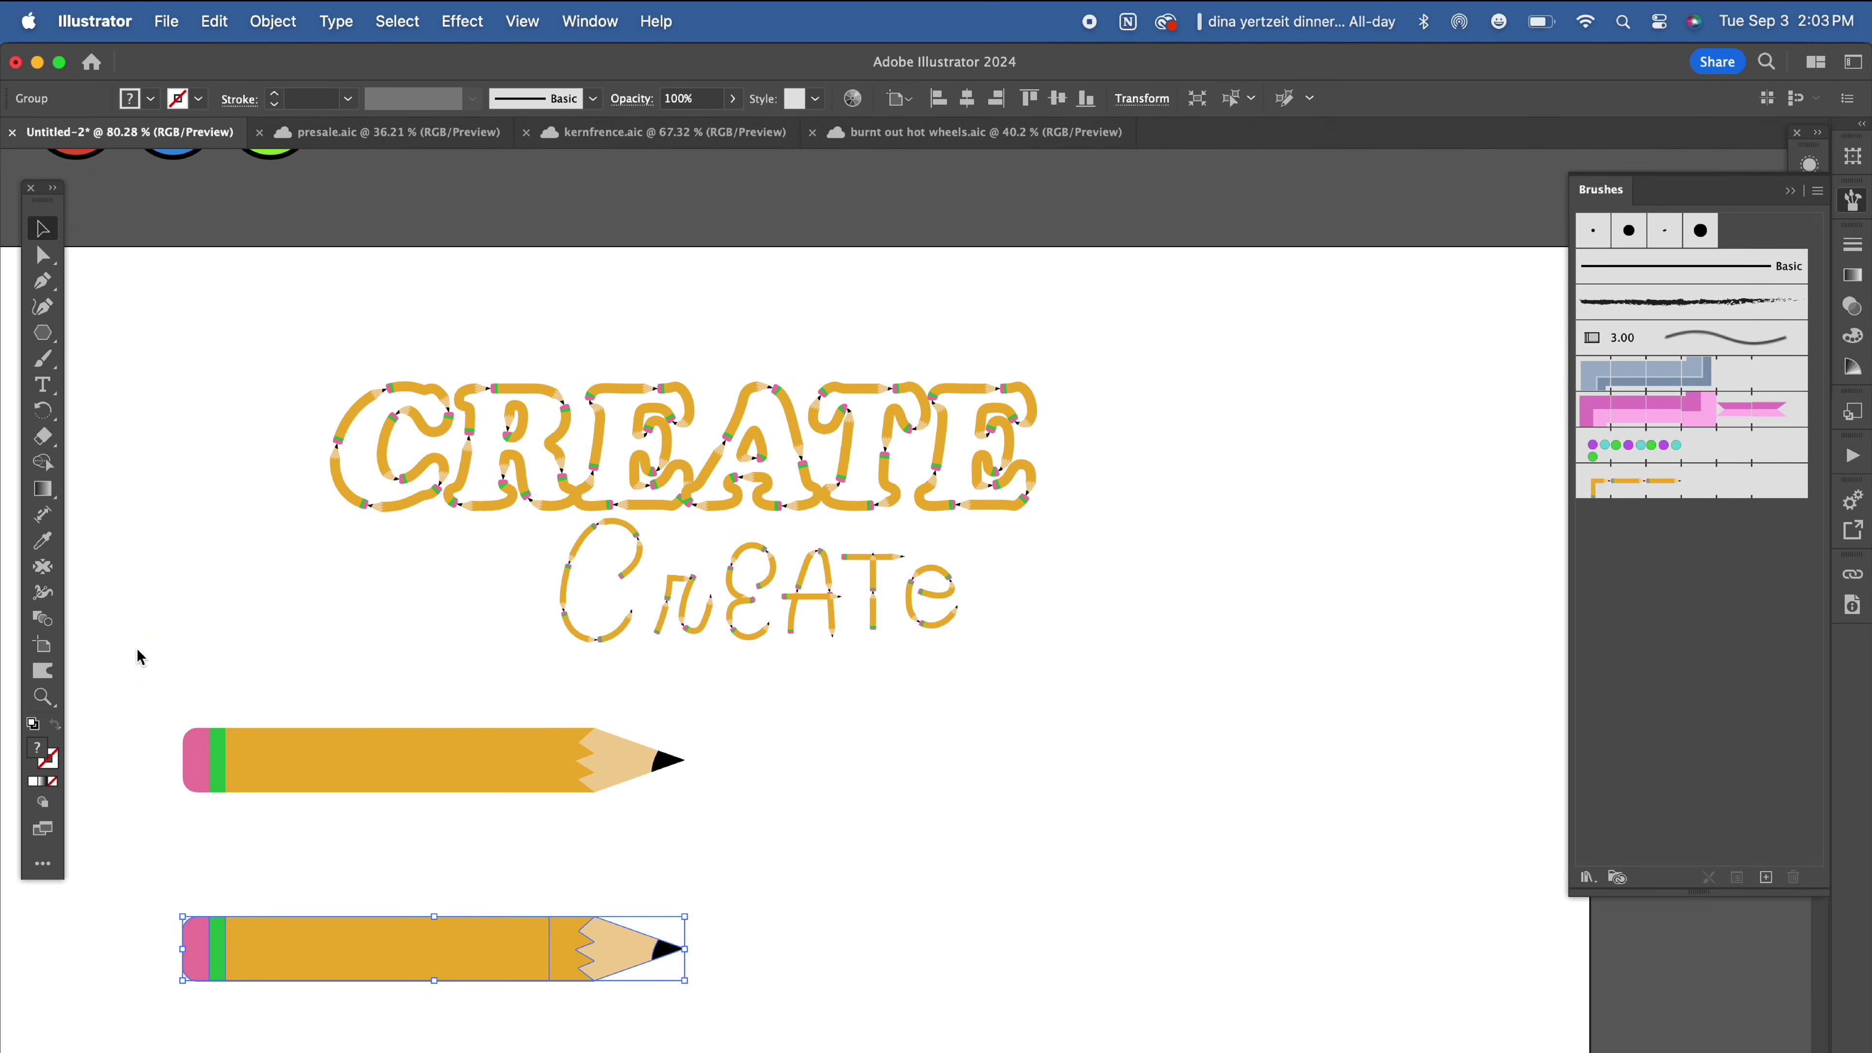
pyautogui.click(59, 437)
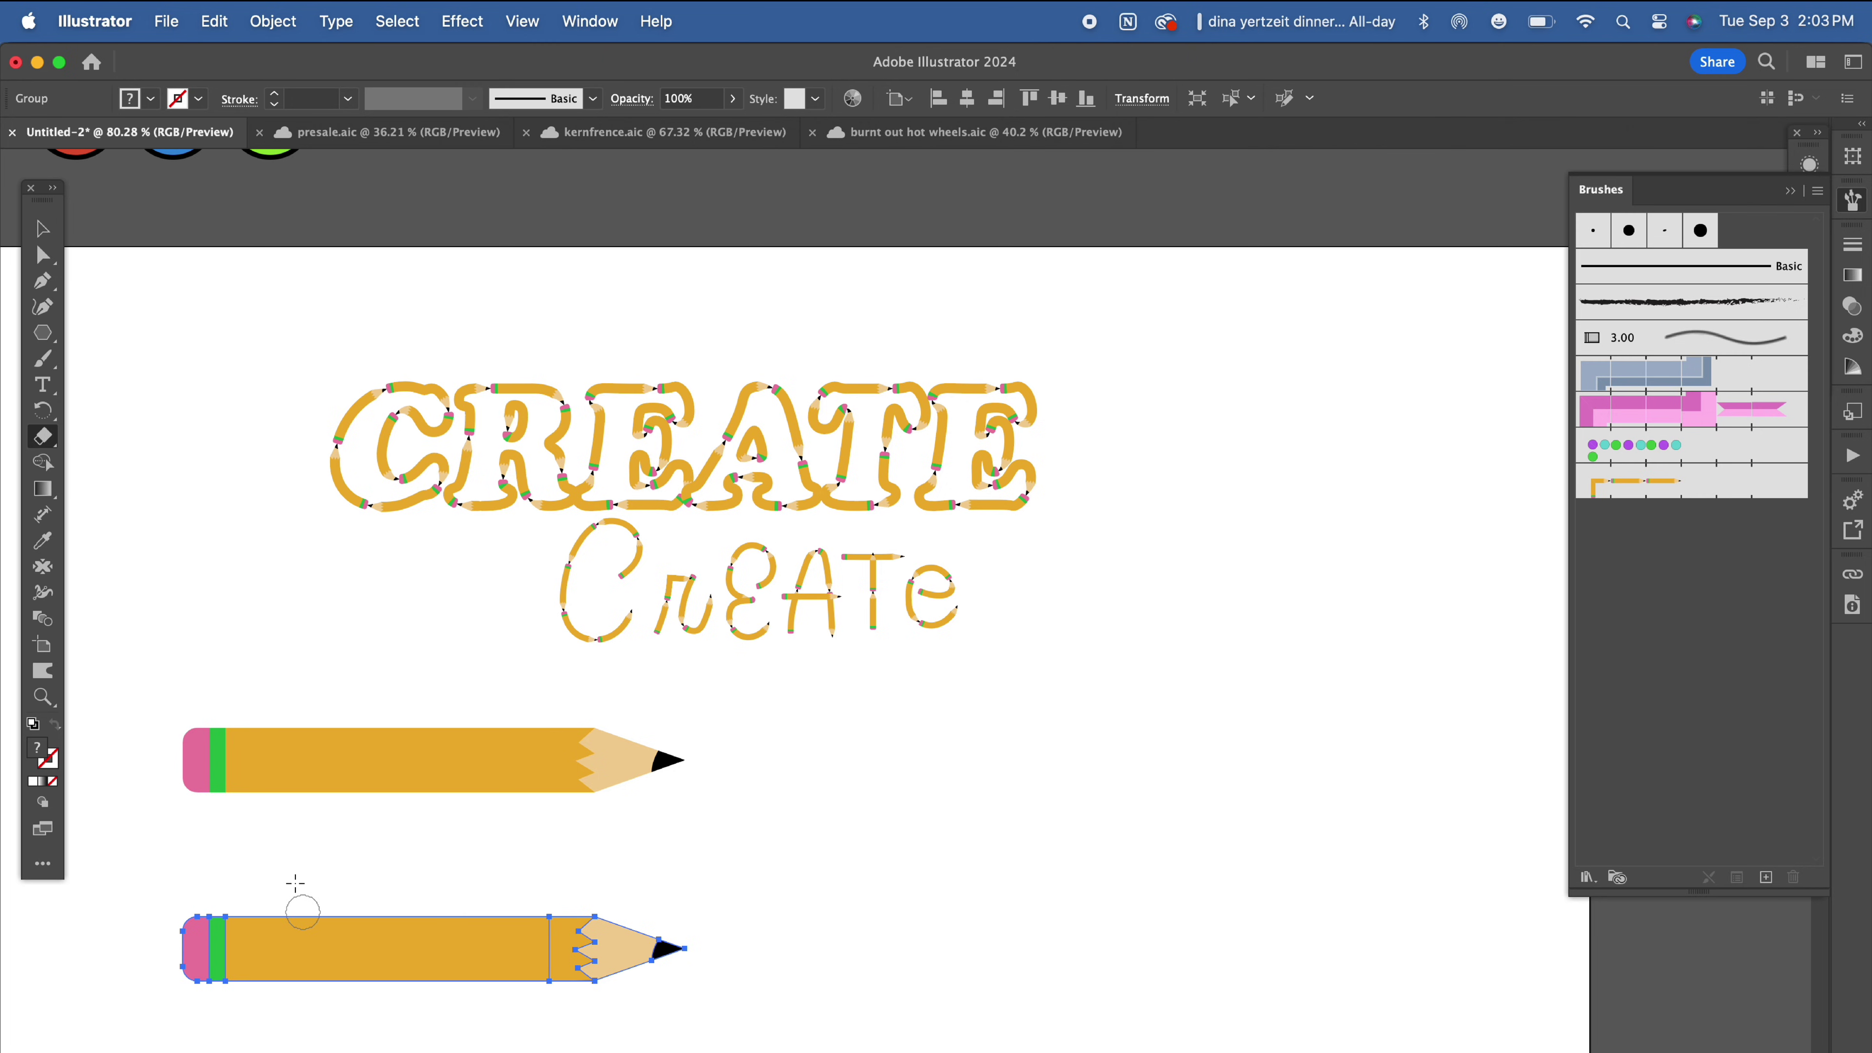
pyautogui.moveTo(286, 1004); pyautogui.dragTo(286, 910)
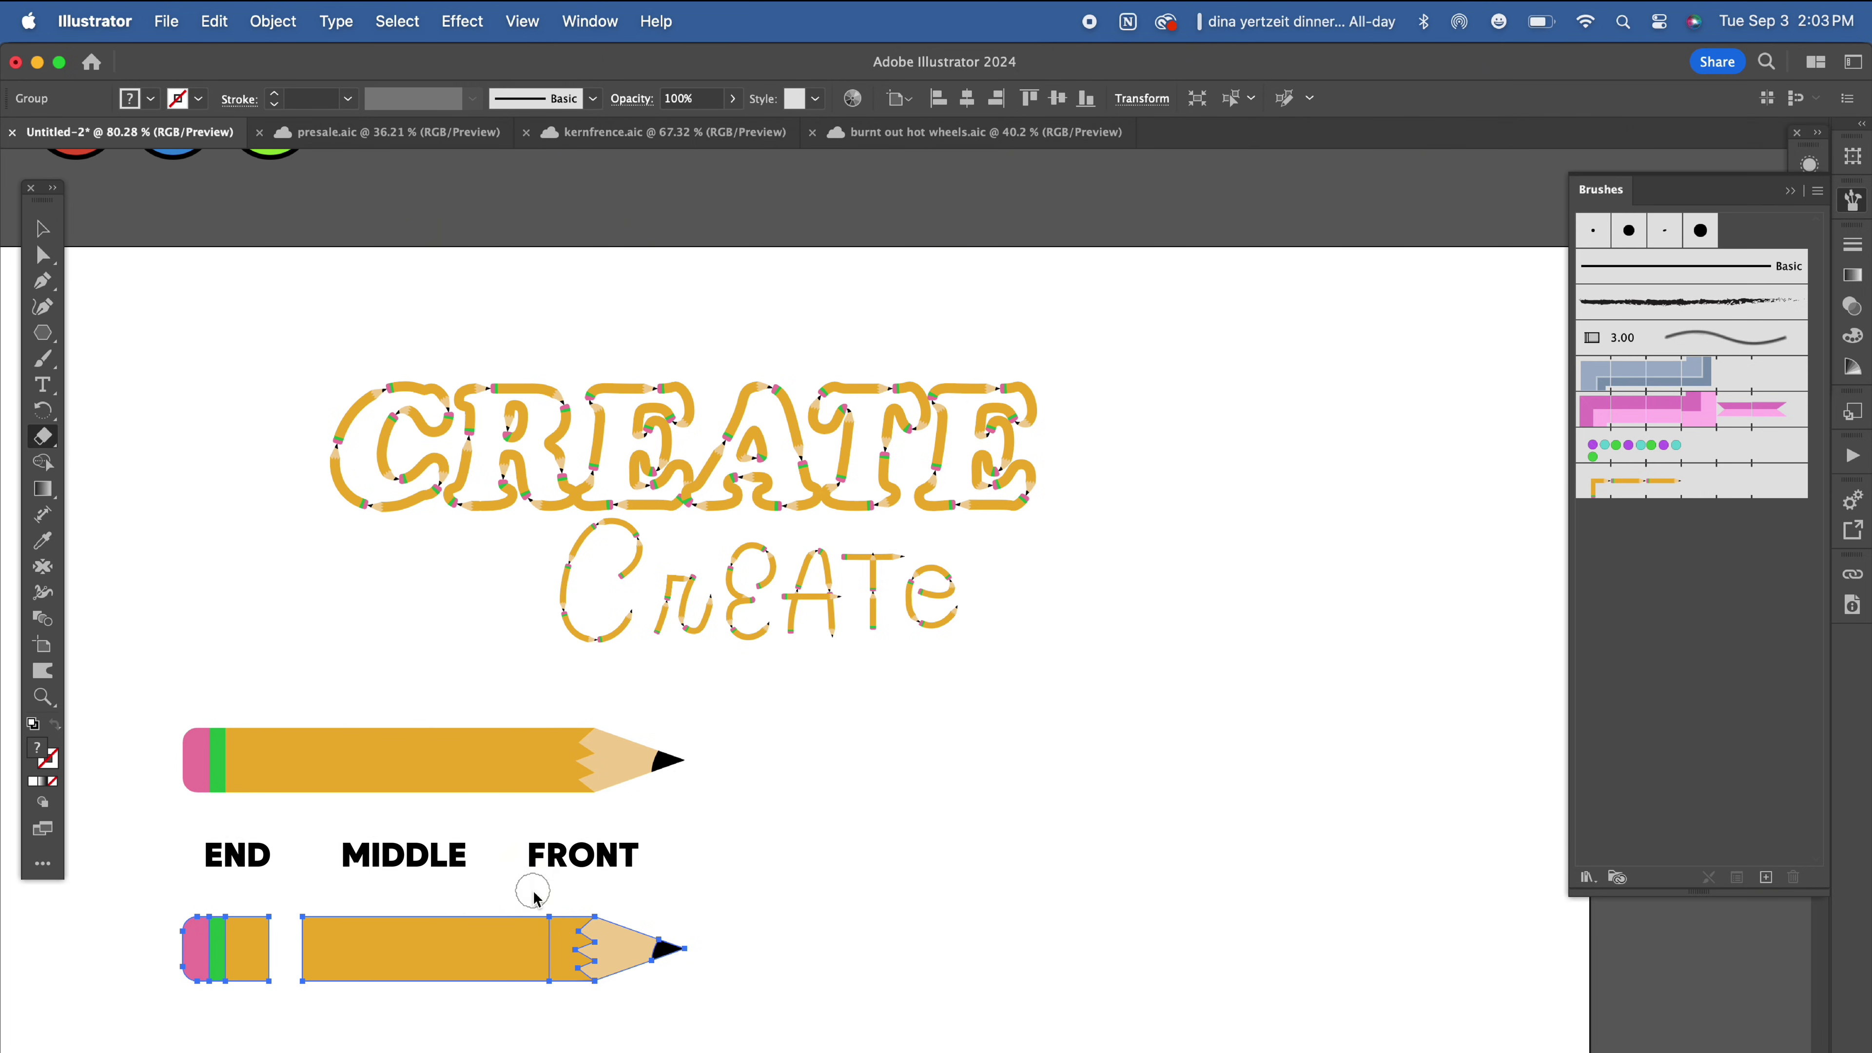
pyautogui.moveTo(526, 893); pyautogui.dragTo(530, 1040)
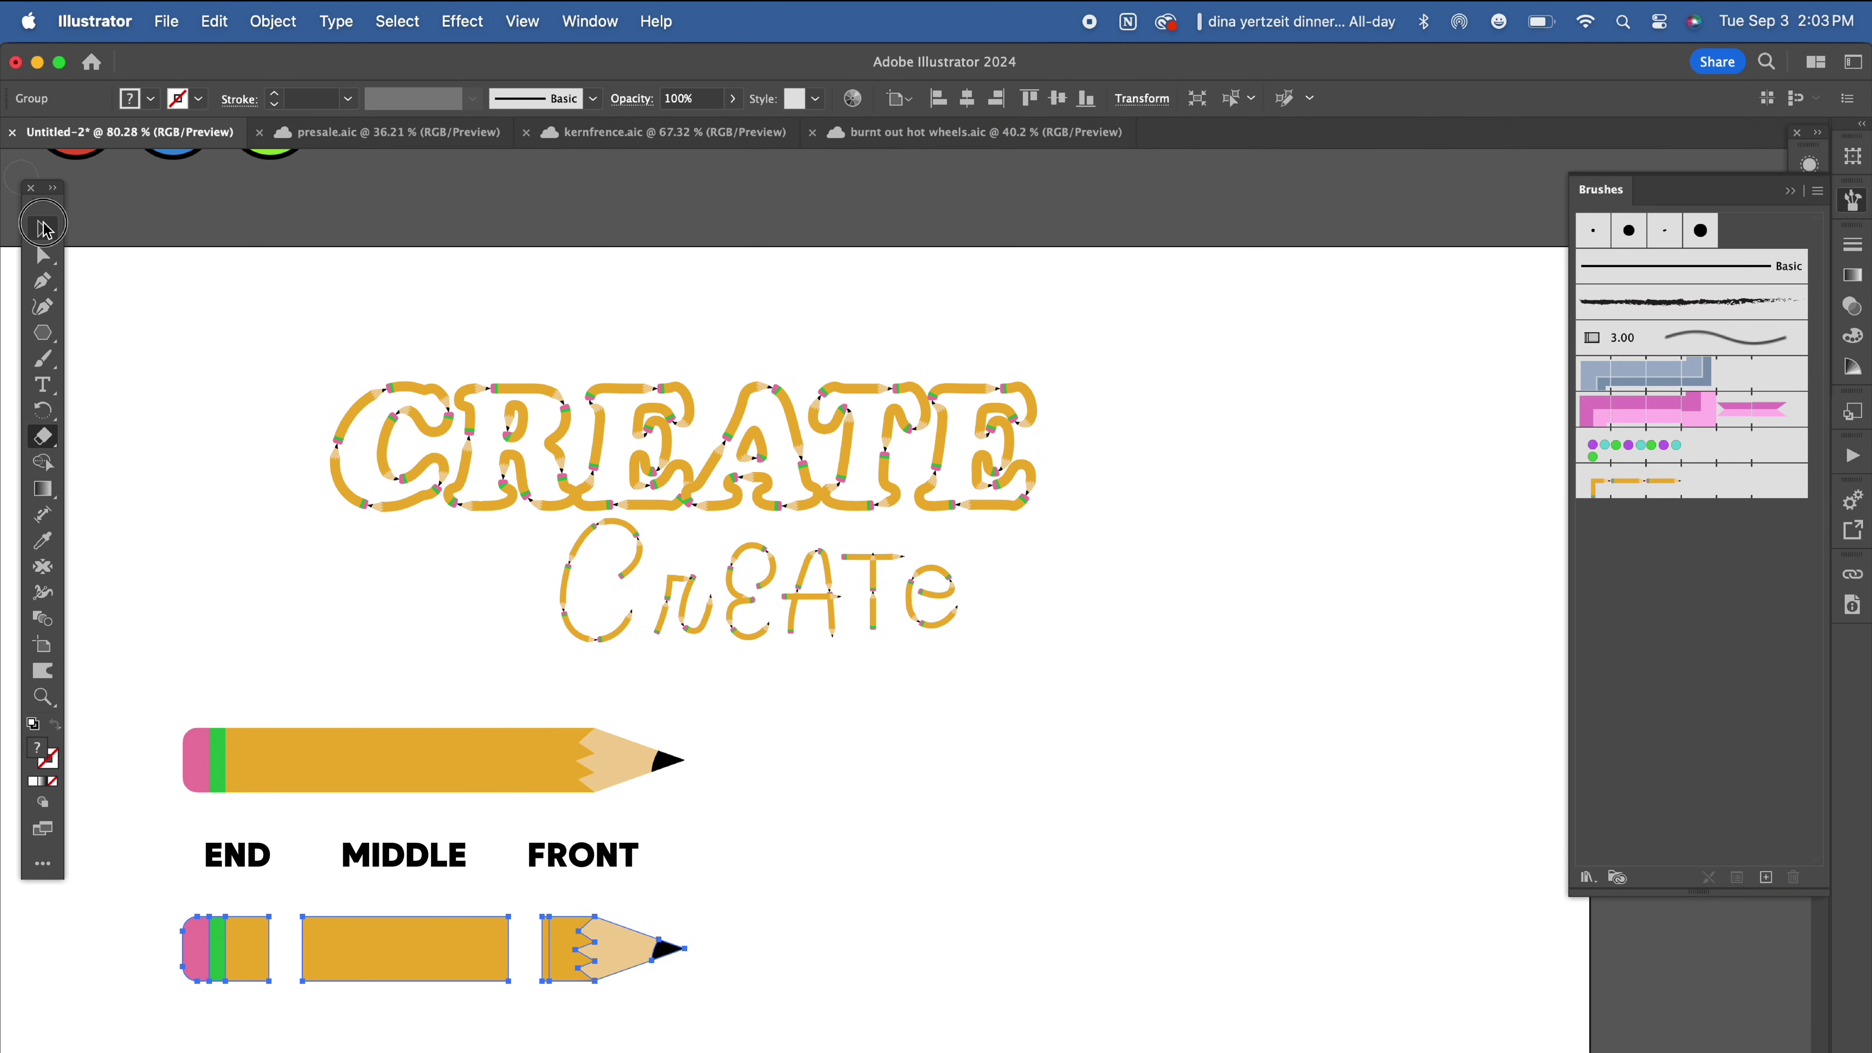
# Step: Ungroup the cut pencil copy and regroup its front and end pieces as separate objects
pyautogui.click(780, 832)
pyautogui.click(580, 953)
pyautogui.rightClick(588, 958)
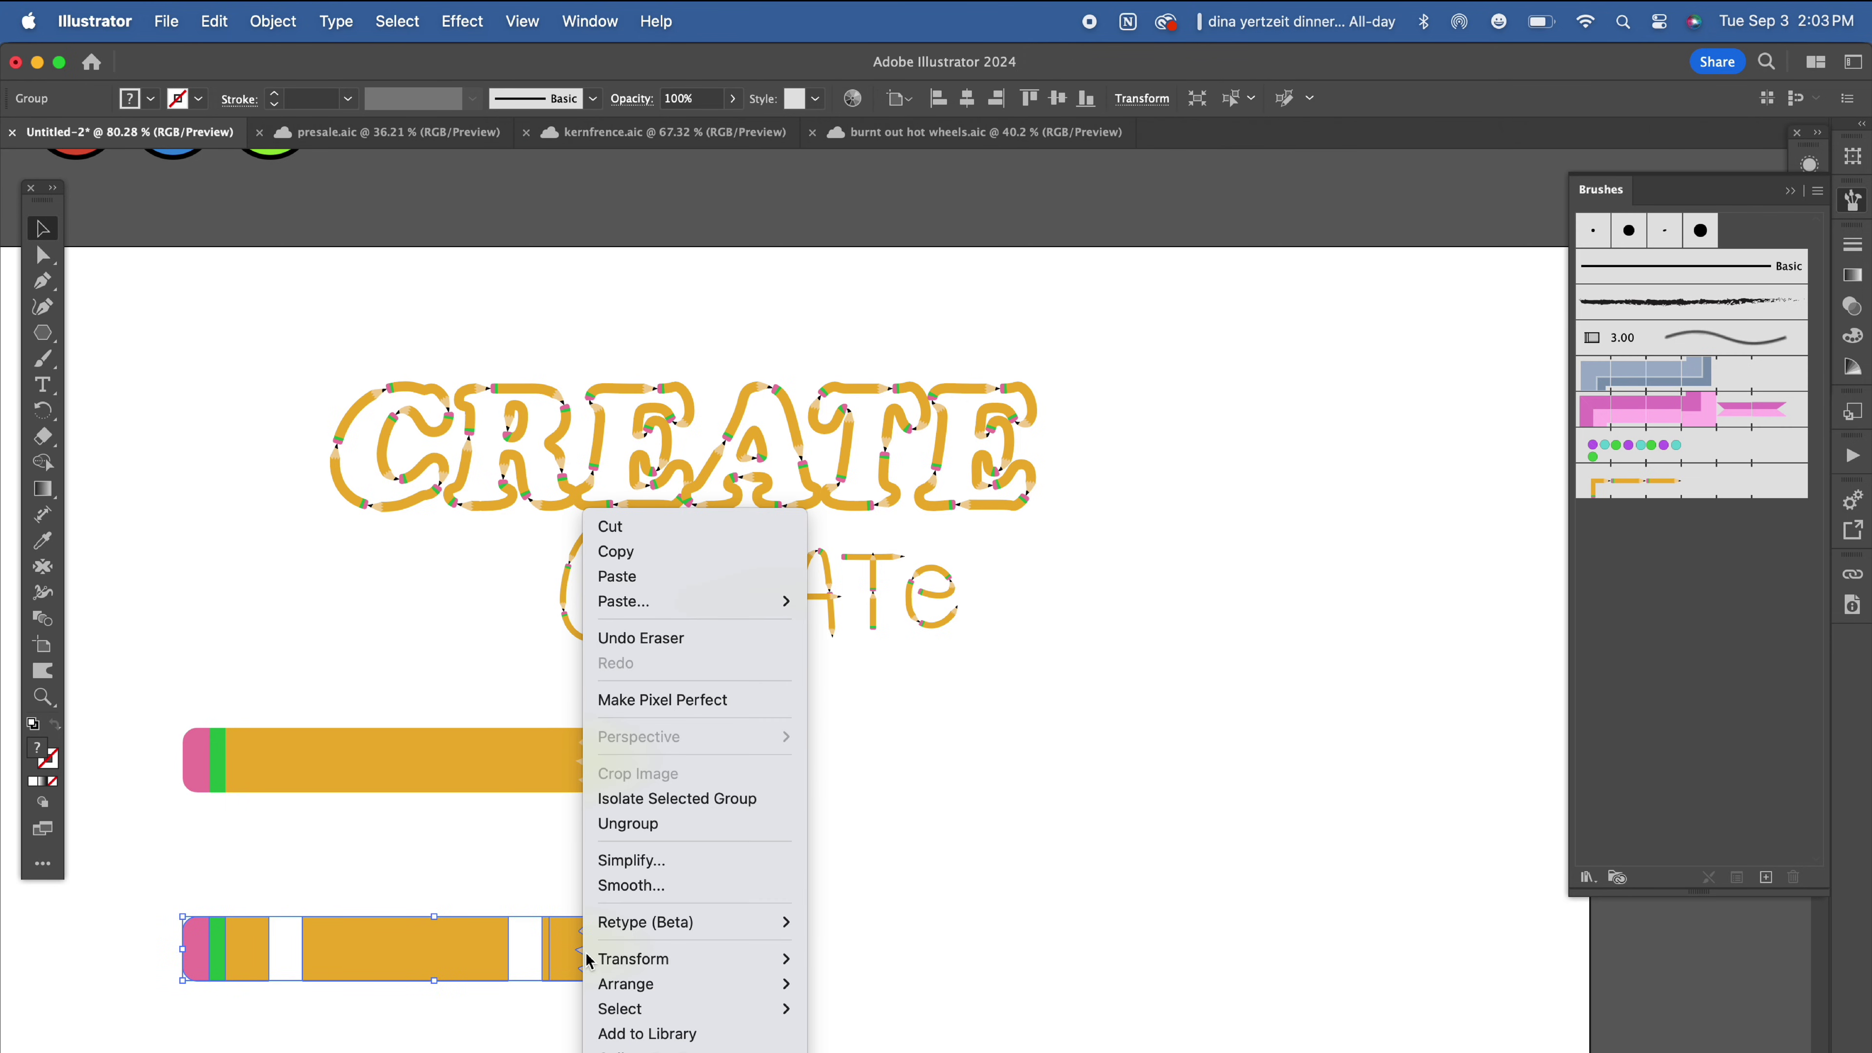
pyautogui.click(628, 823)
pyautogui.click(714, 1002)
pyautogui.moveTo(714, 1003); pyautogui.dragTo(543, 898)
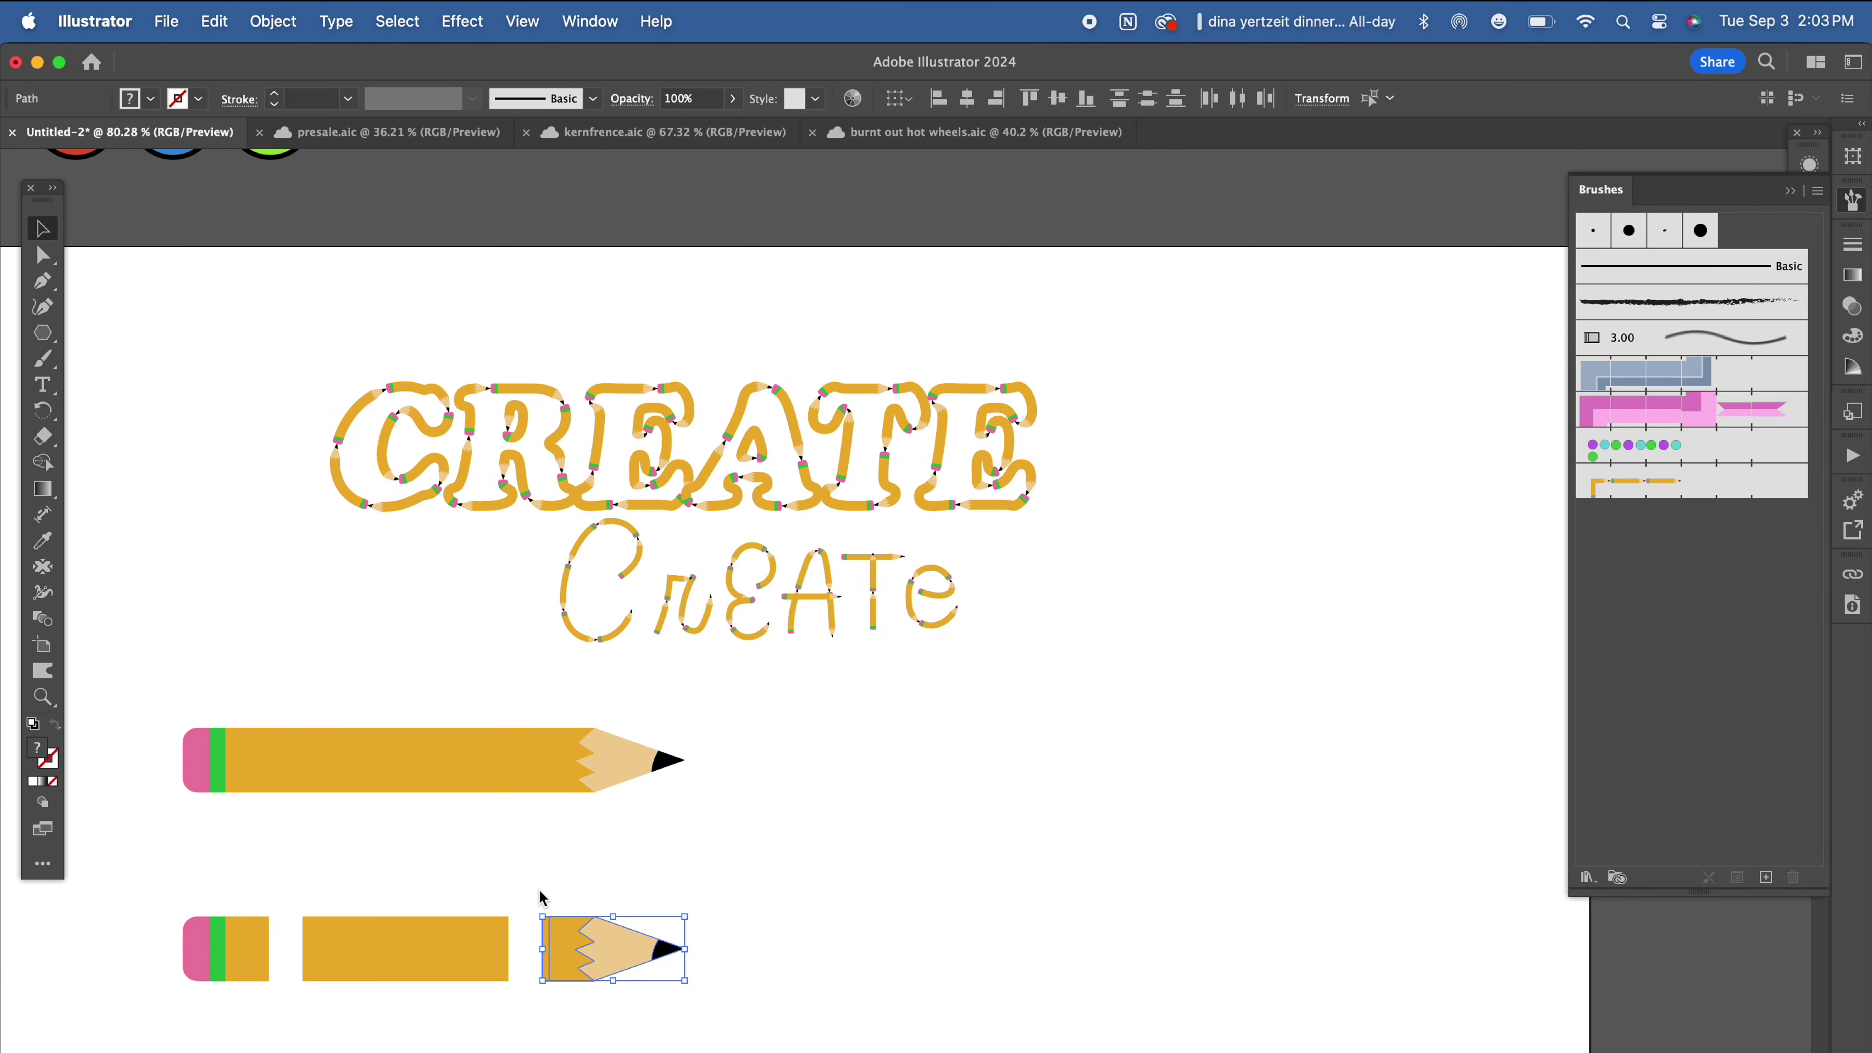
pyautogui.moveTo(120, 869); pyautogui.dragTo(283, 1001)
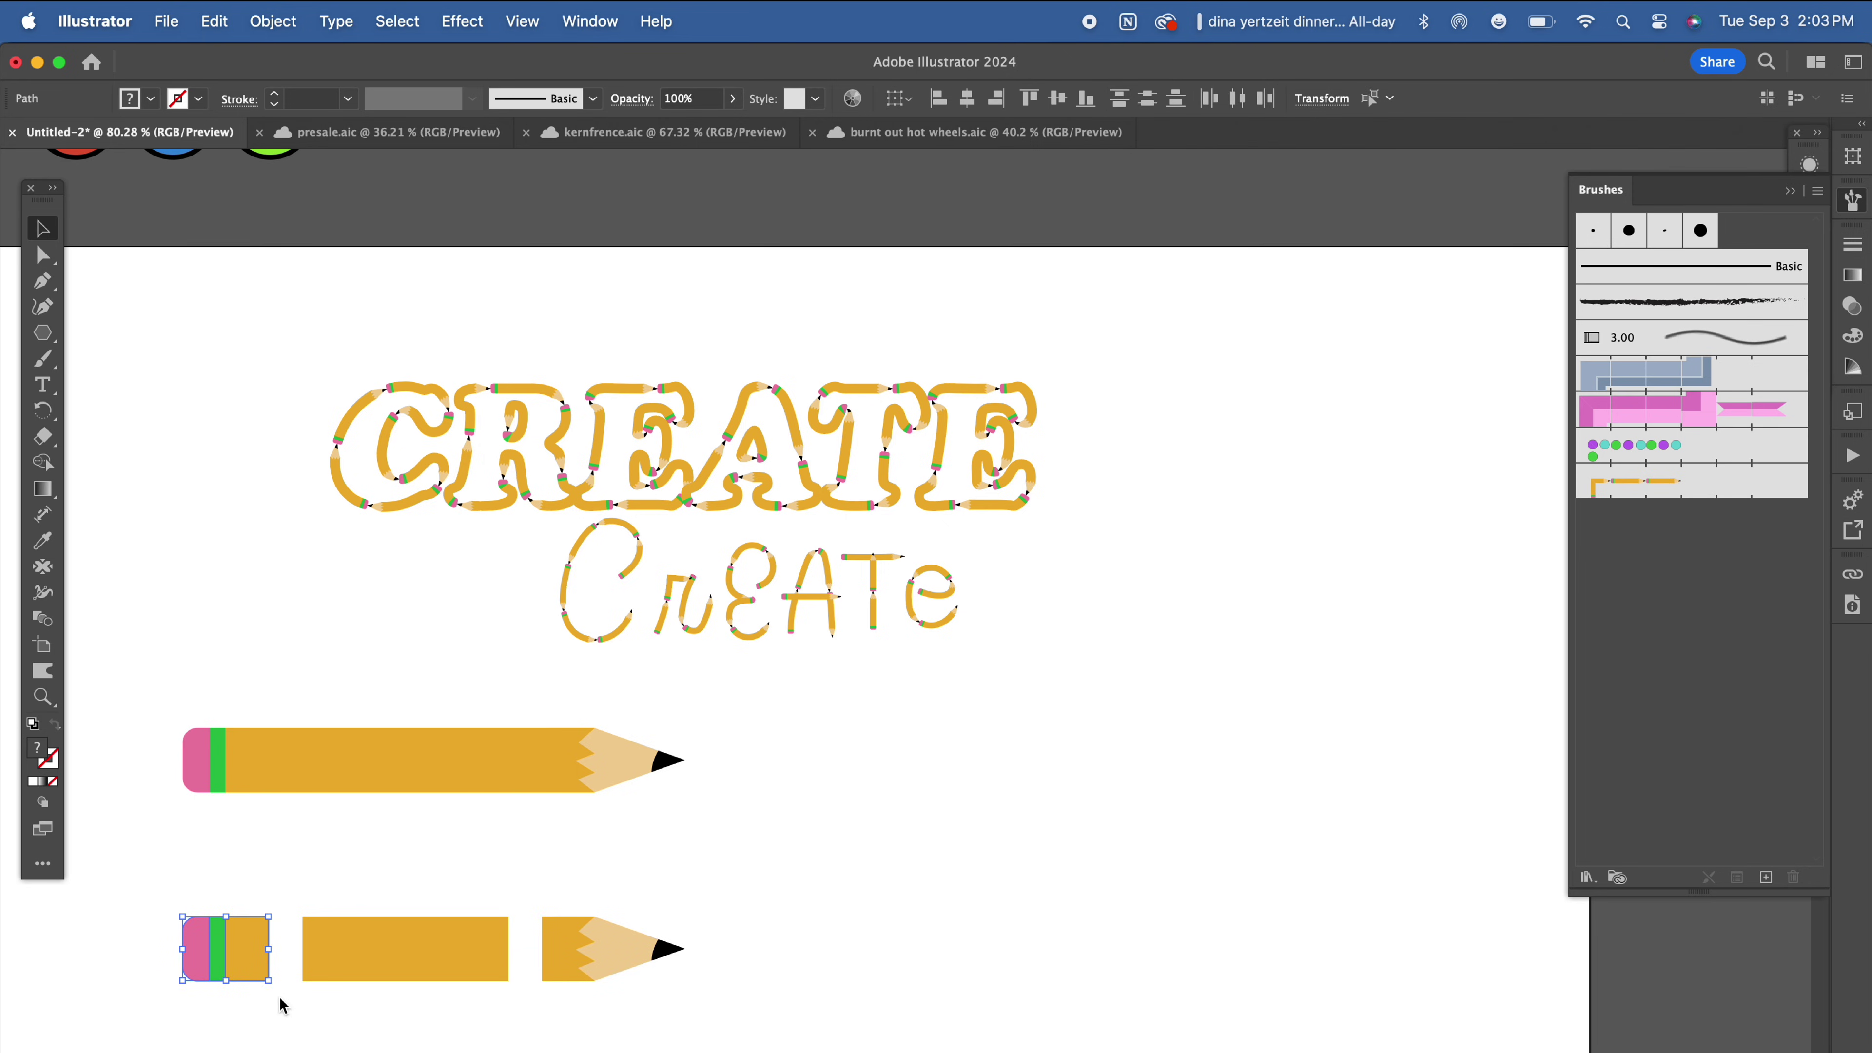
pyautogui.click(403, 957)
pyautogui.click(599, 962)
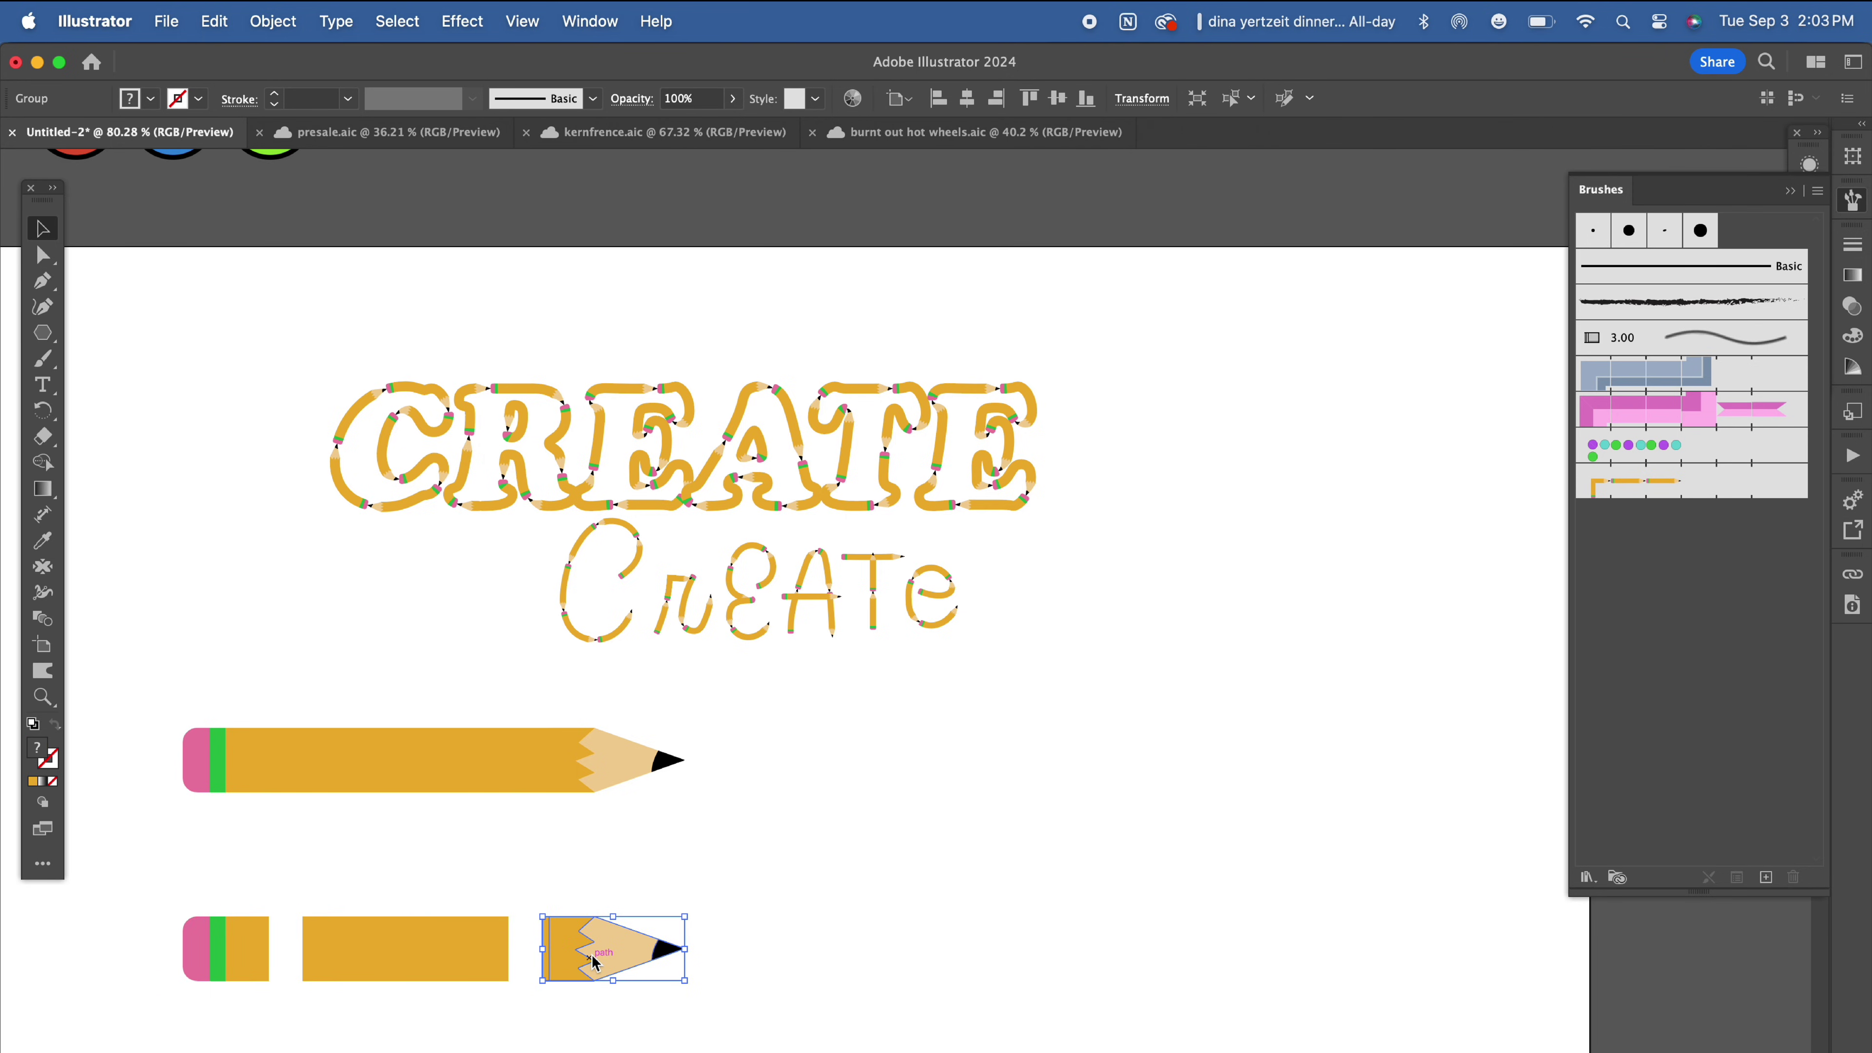
pyautogui.click(609, 197)
# Step: Show the document's swatches and add the pencil's front, middle and end pieces as separate pattern swatches
pyautogui.click(590, 20)
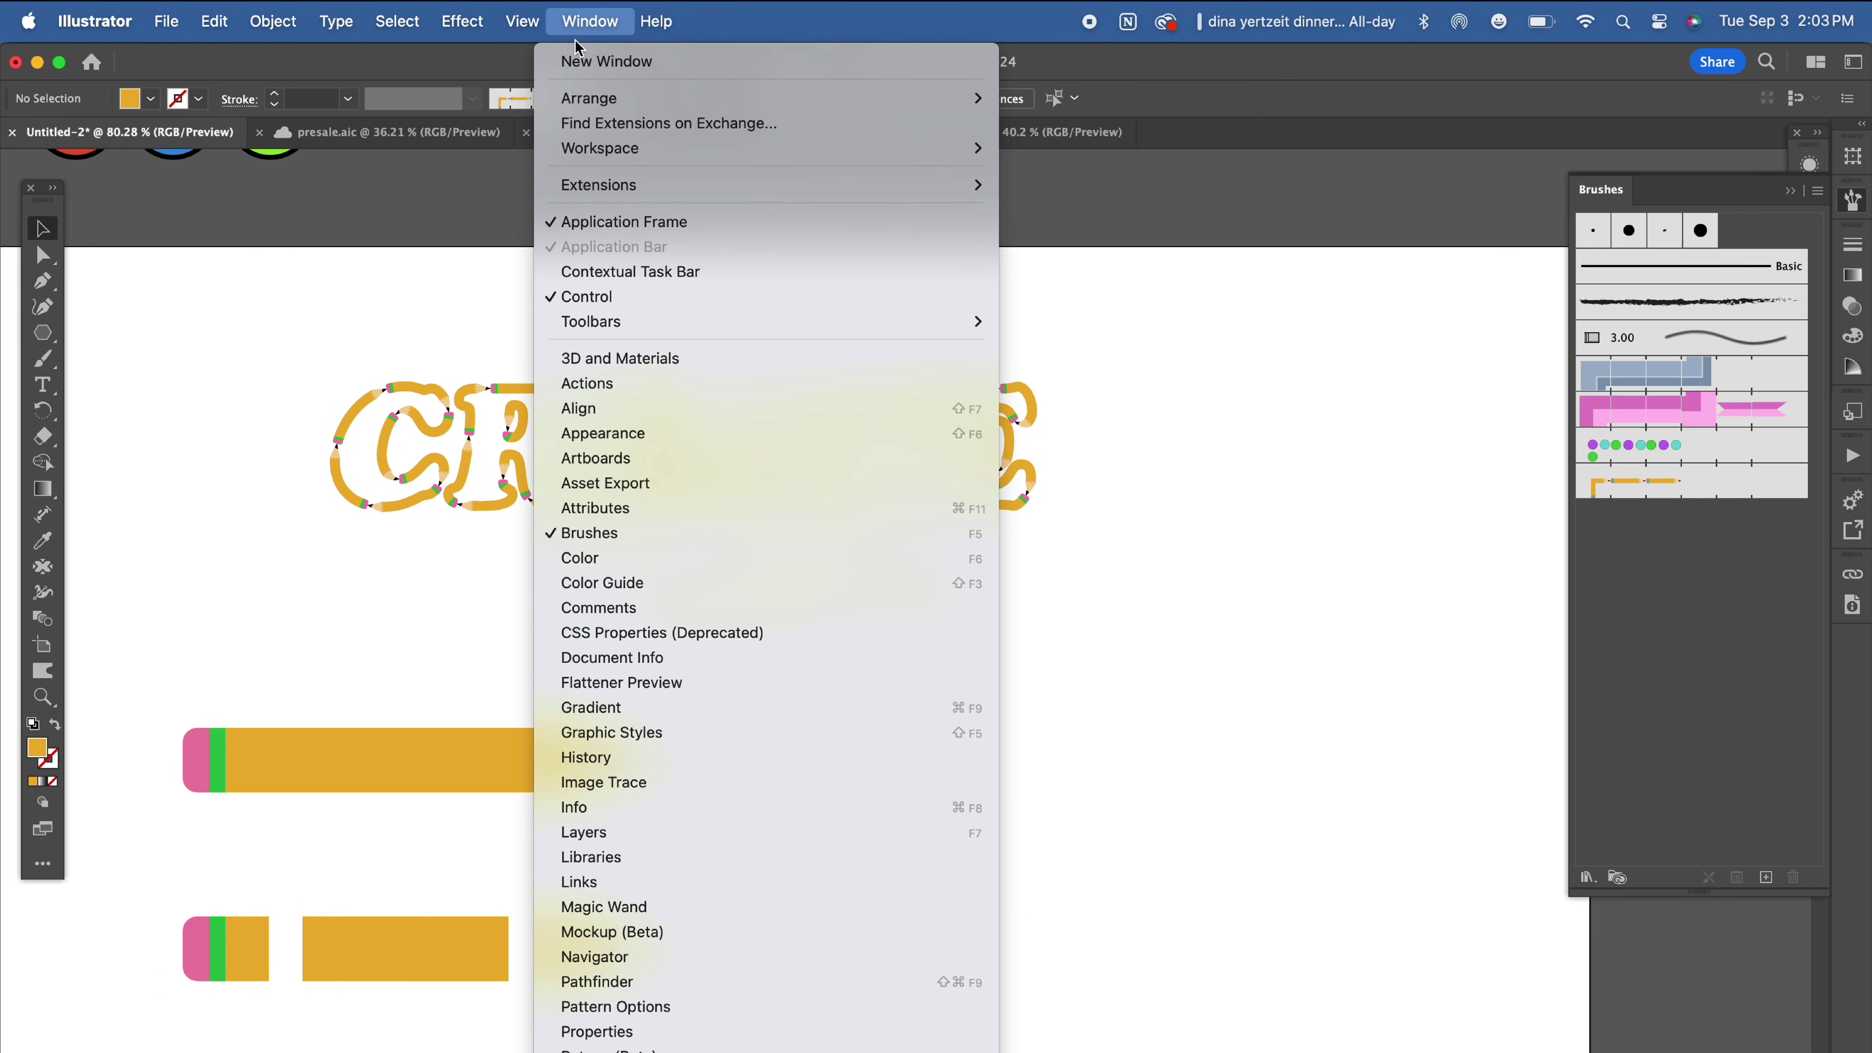
pyautogui.scroll(-3, 621, 958)
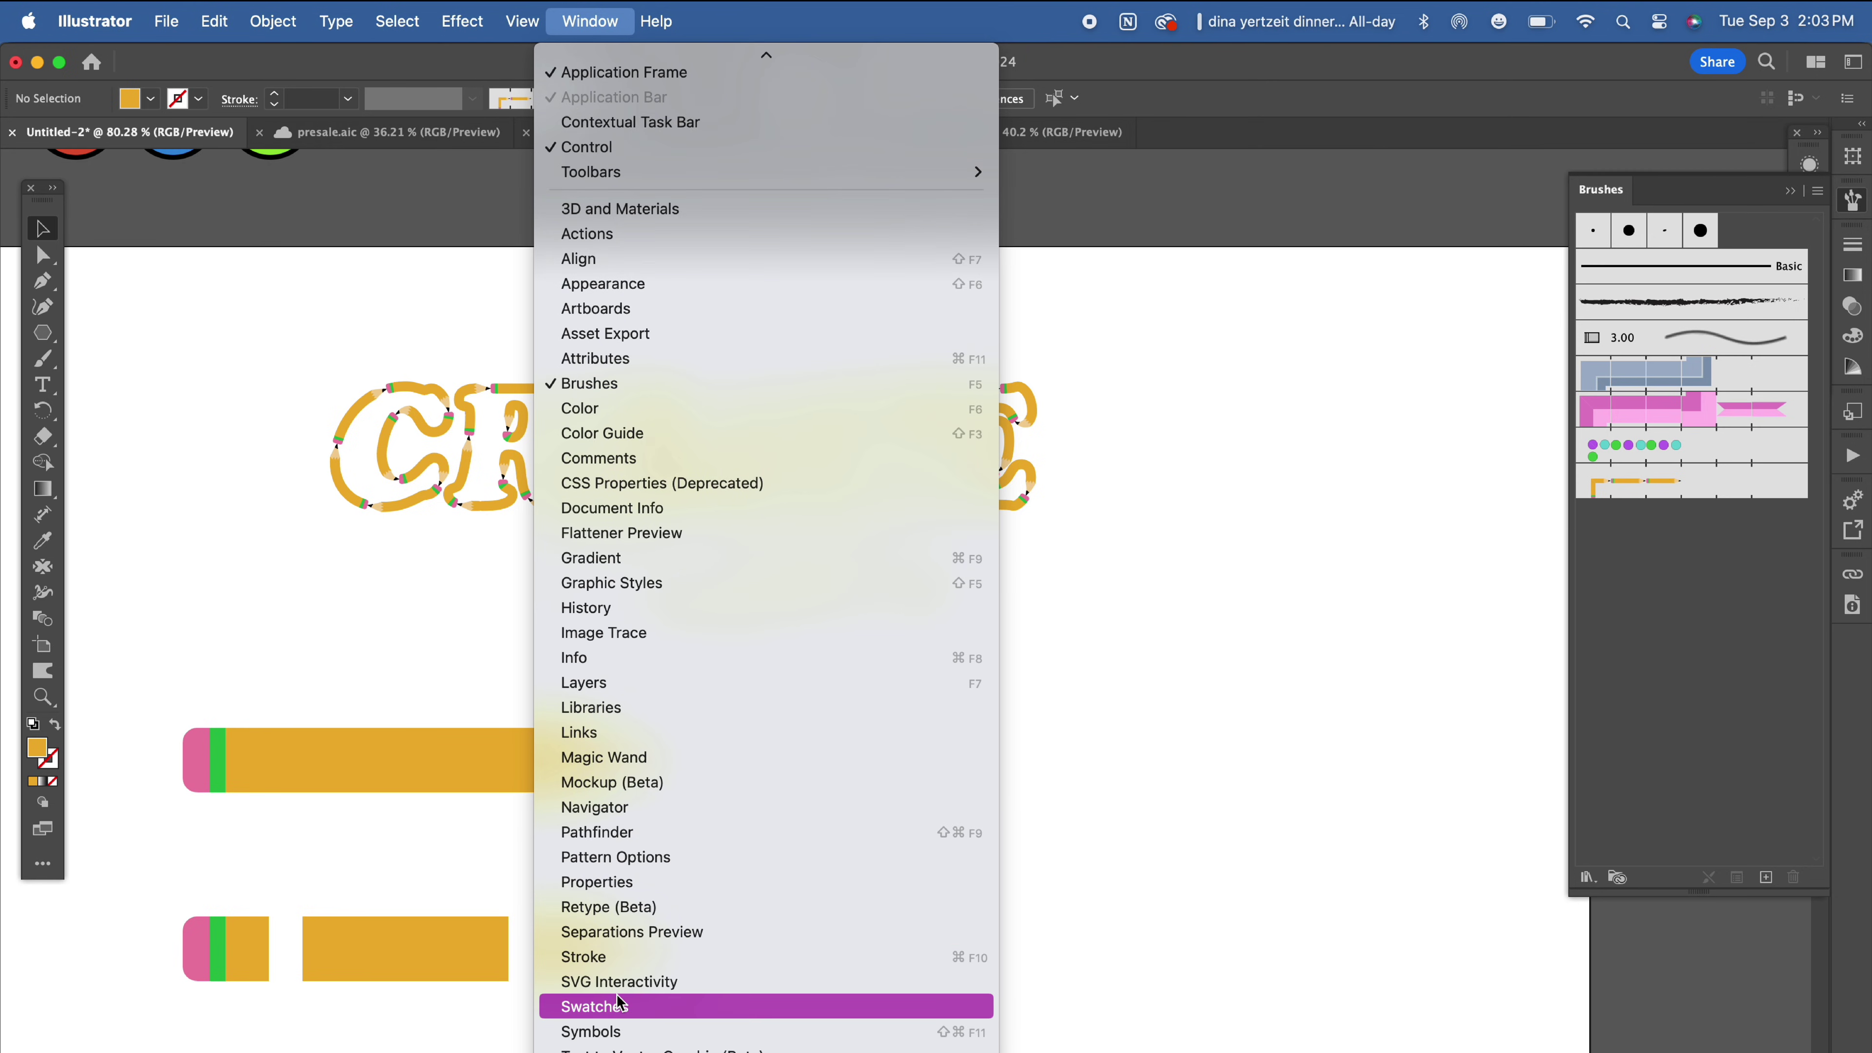
pyautogui.click(619, 1006)
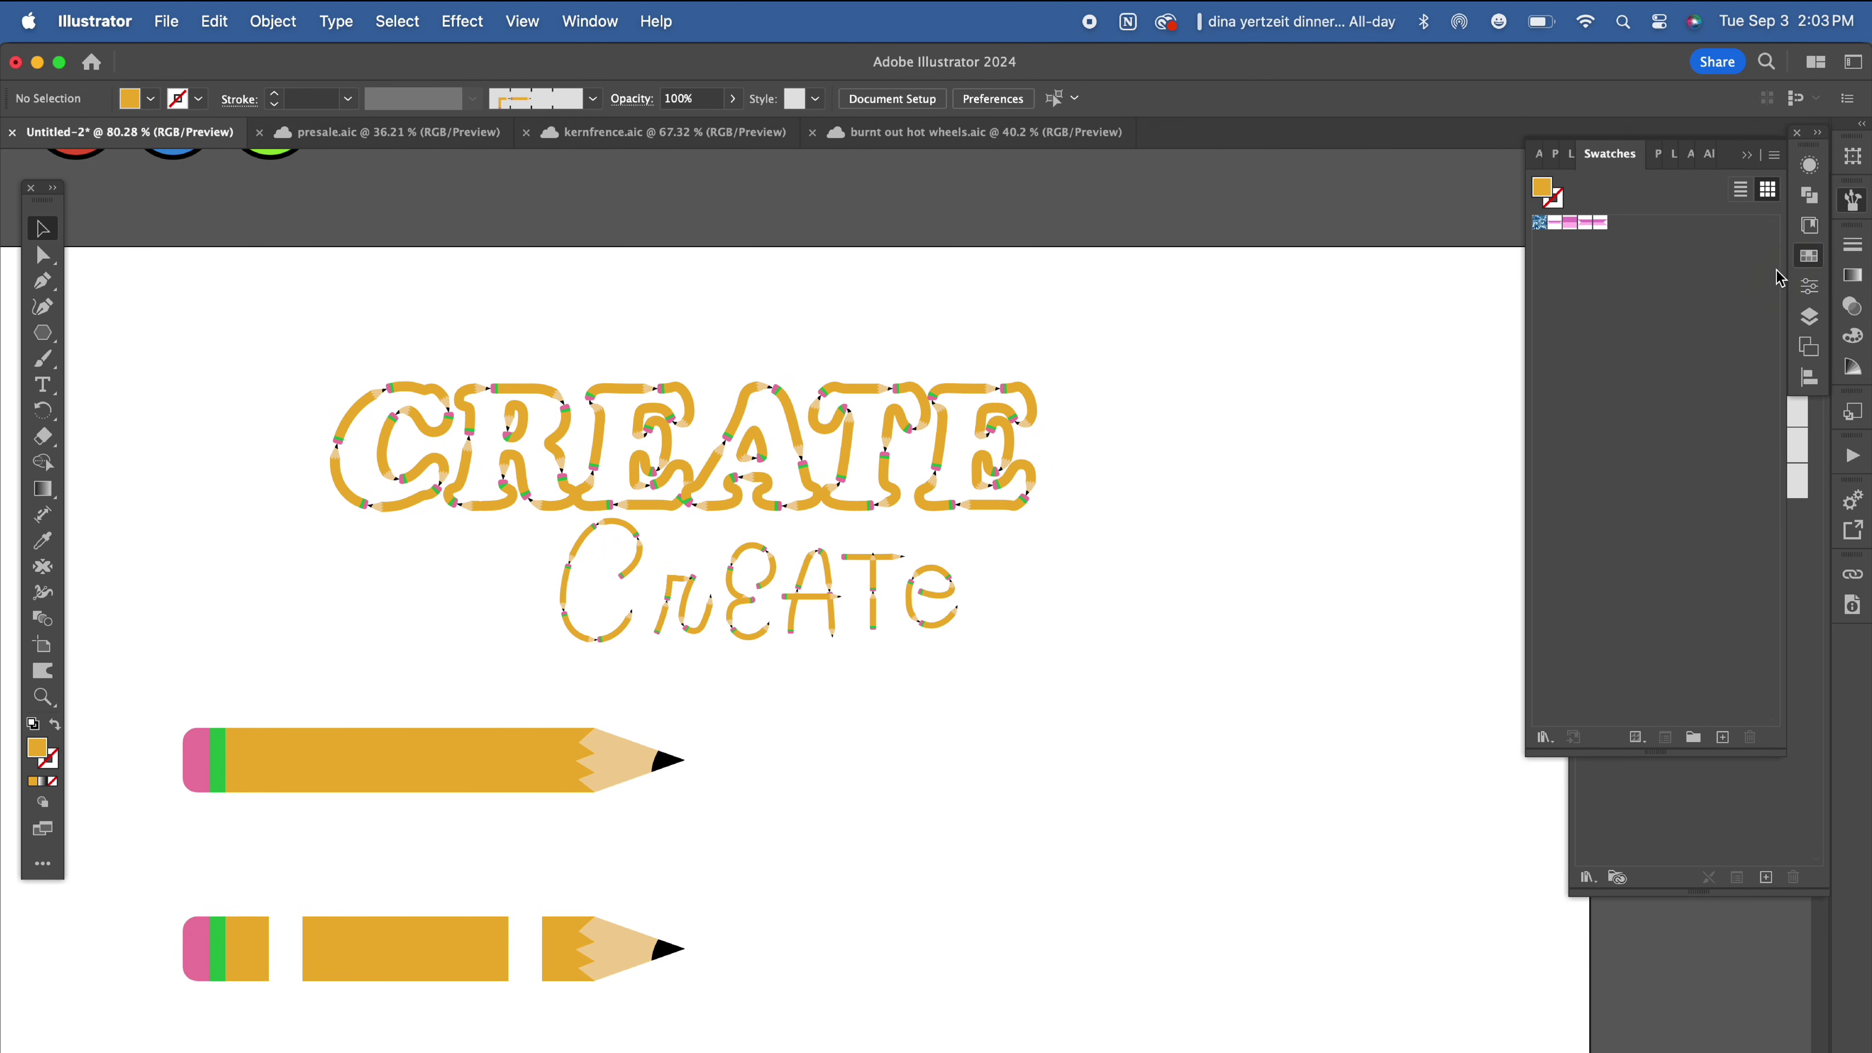
pyautogui.click(610, 946)
pyautogui.moveTo(597, 956)
pyautogui.mouseDown()
pyautogui.moveTo(1609, 368)
pyautogui.moveTo(1632, 318)
pyautogui.mouseUp()
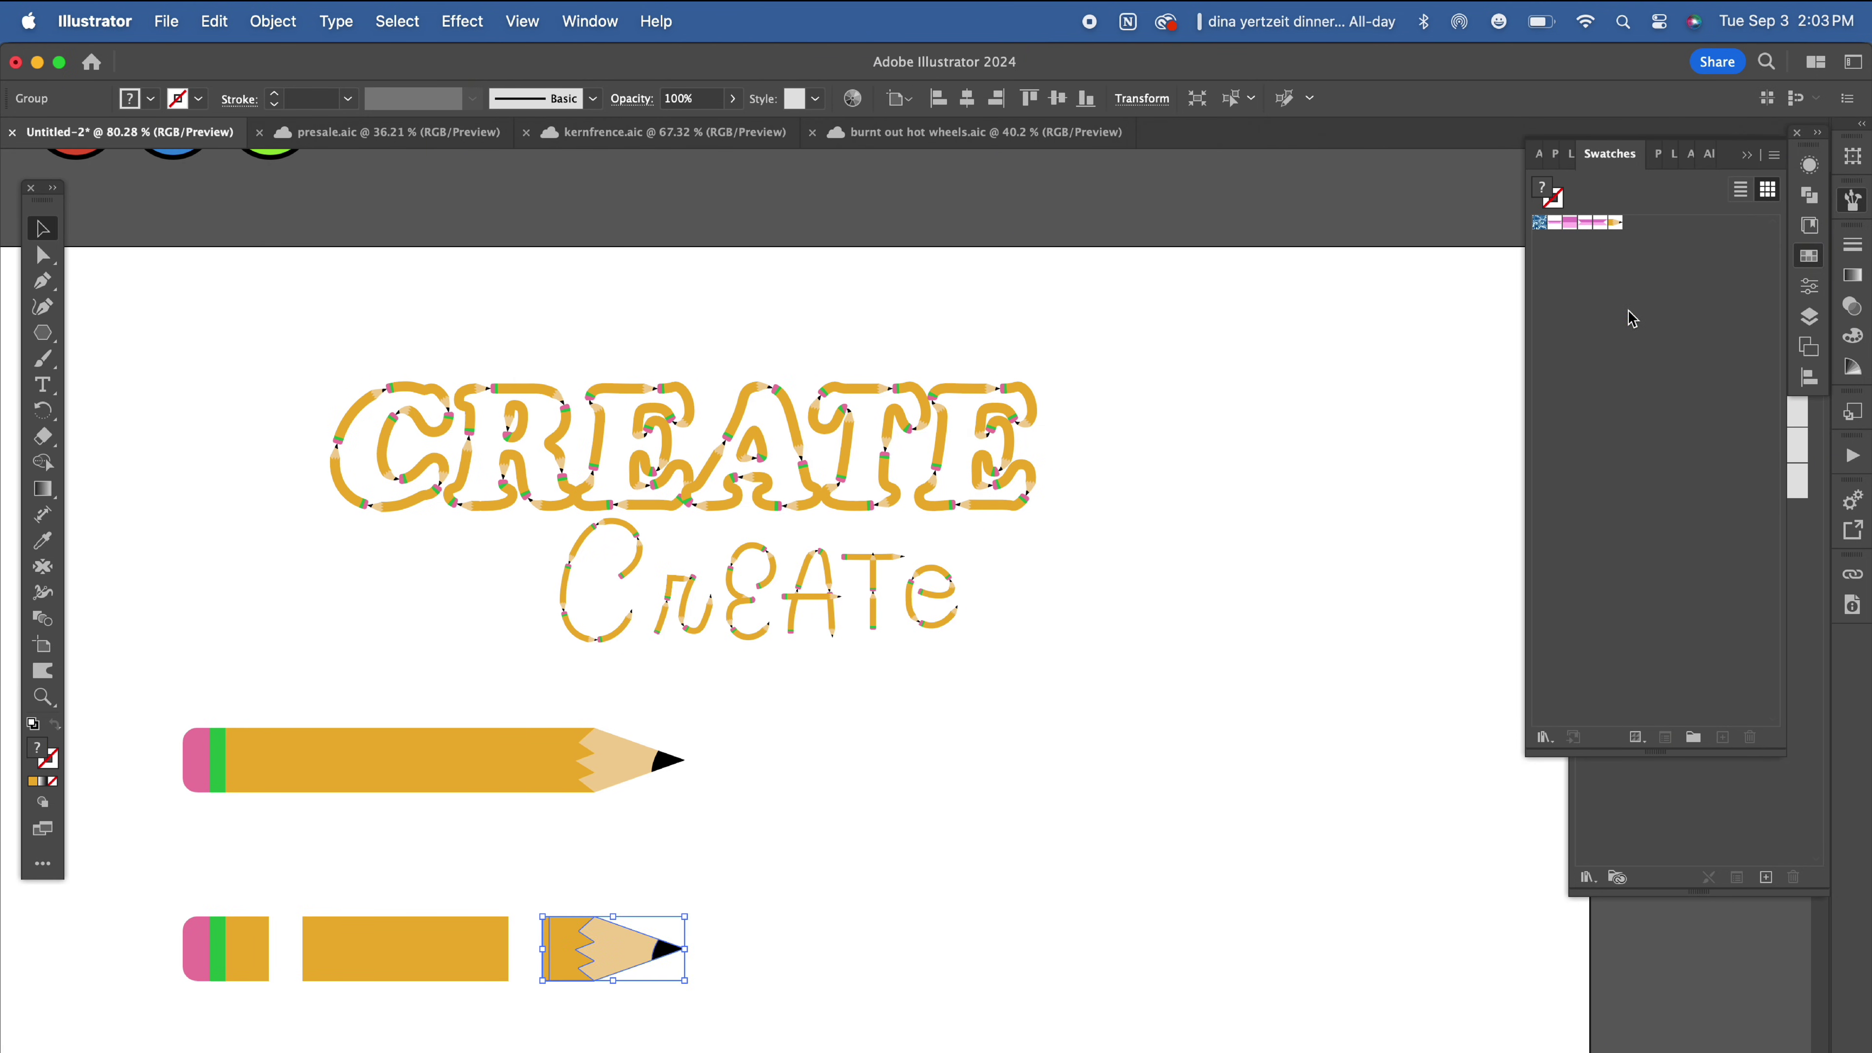
pyautogui.click(354, 966)
pyautogui.moveTo(372, 956); pyautogui.dragTo(1592, 280)
pyautogui.click(246, 946)
pyautogui.moveTo(212, 958); pyautogui.dragTo(1659, 249)
pyautogui.click(1111, 808)
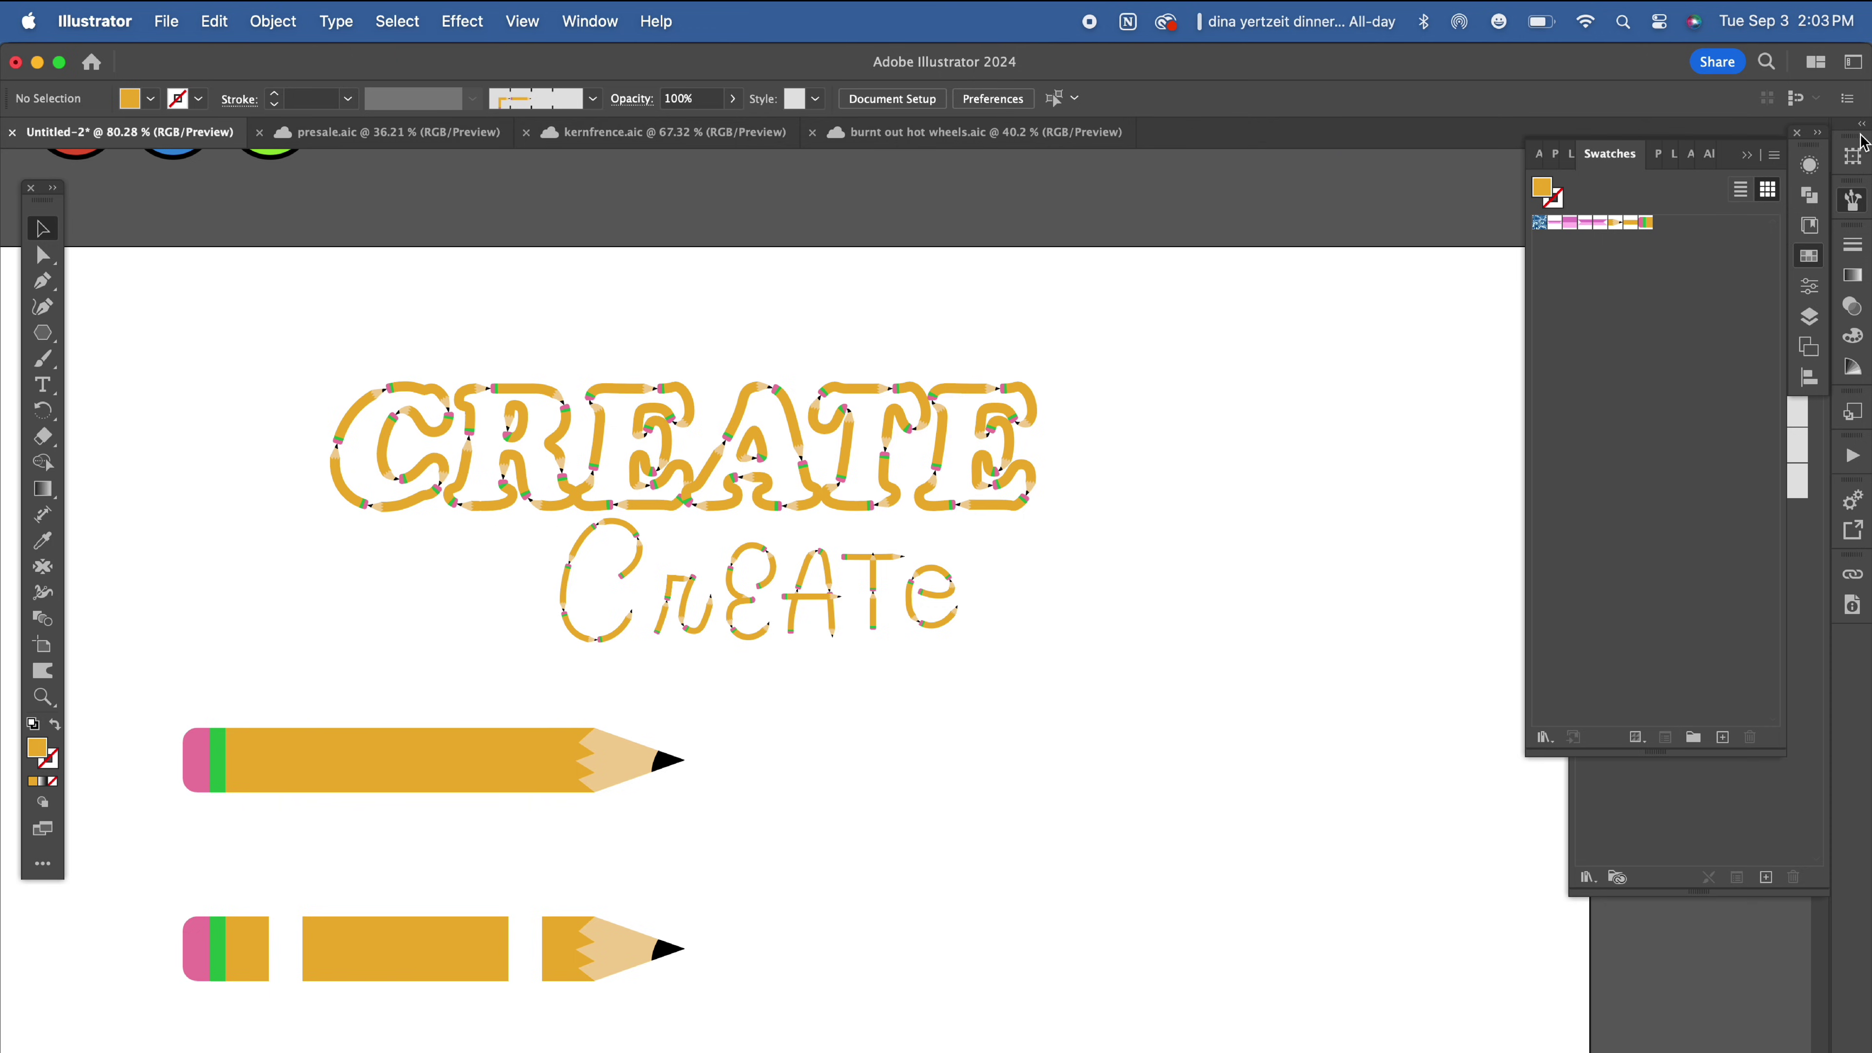
# Step: Start a new Pattern Brush with no artwork selected
pyautogui.click(1855, 201)
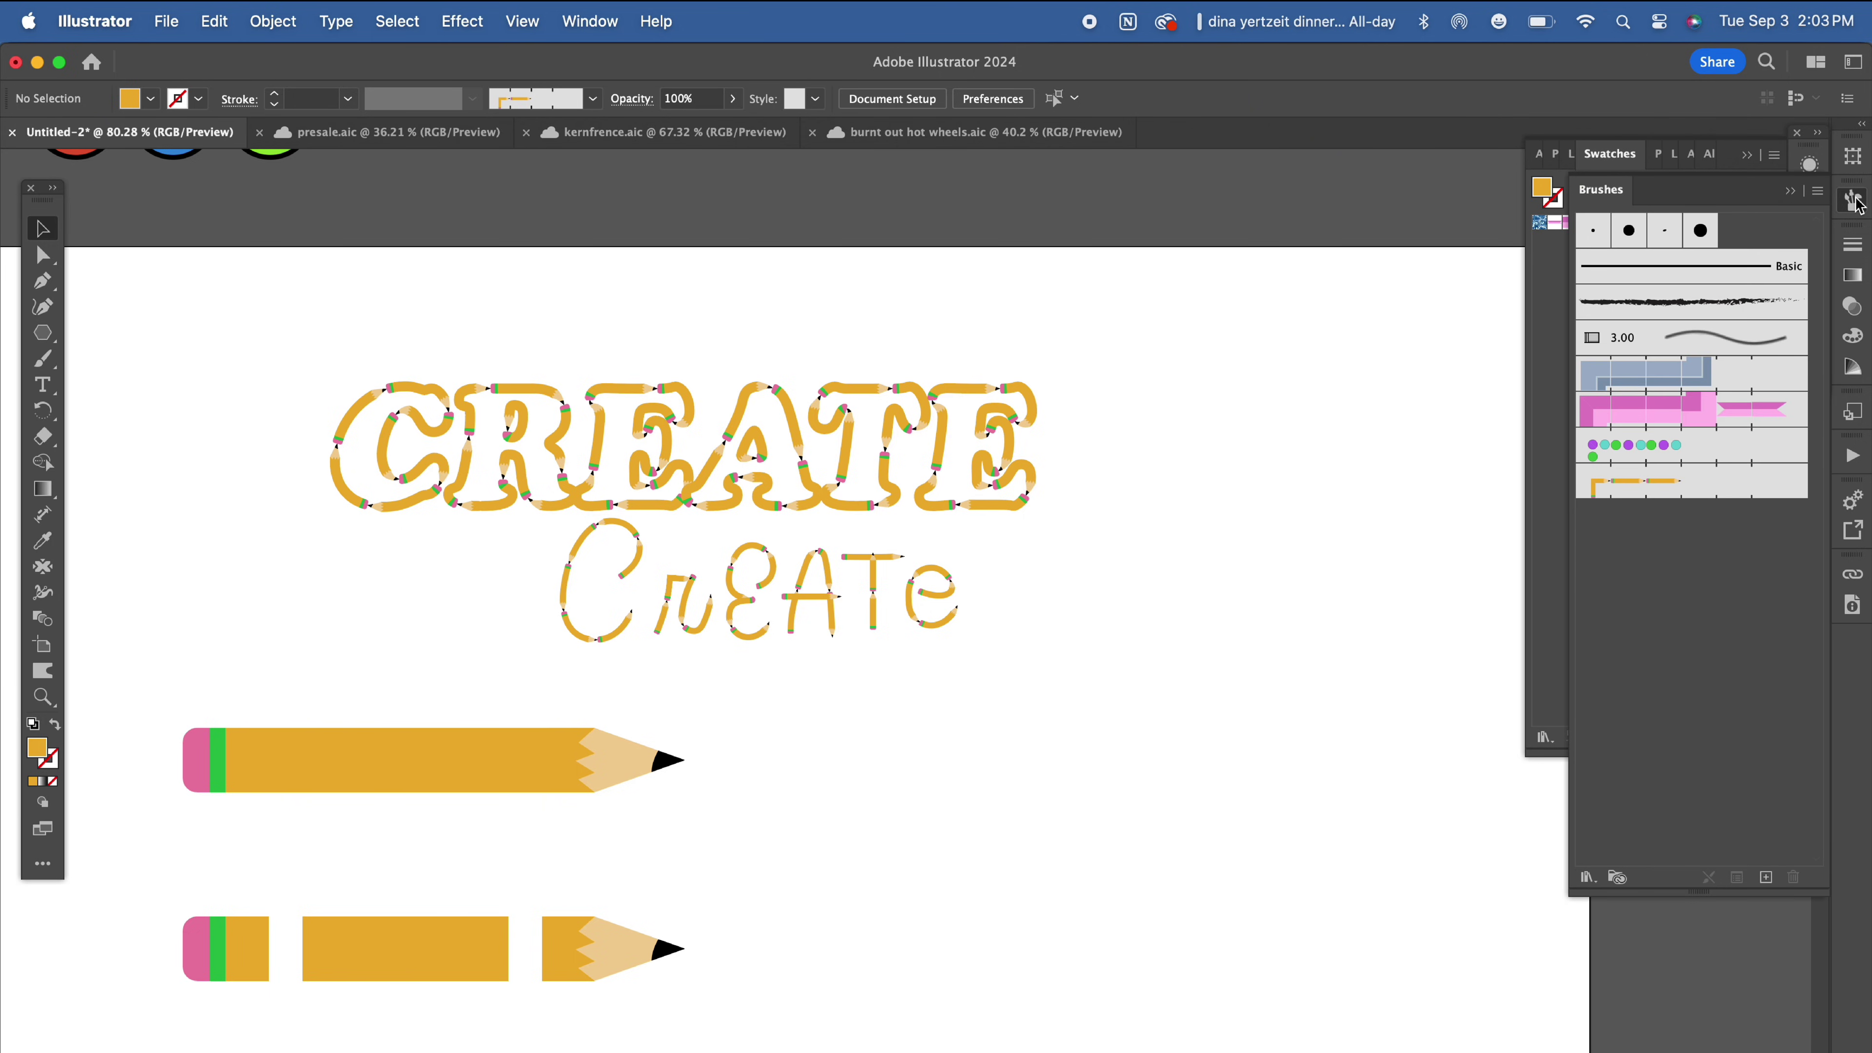
pyautogui.click(1766, 877)
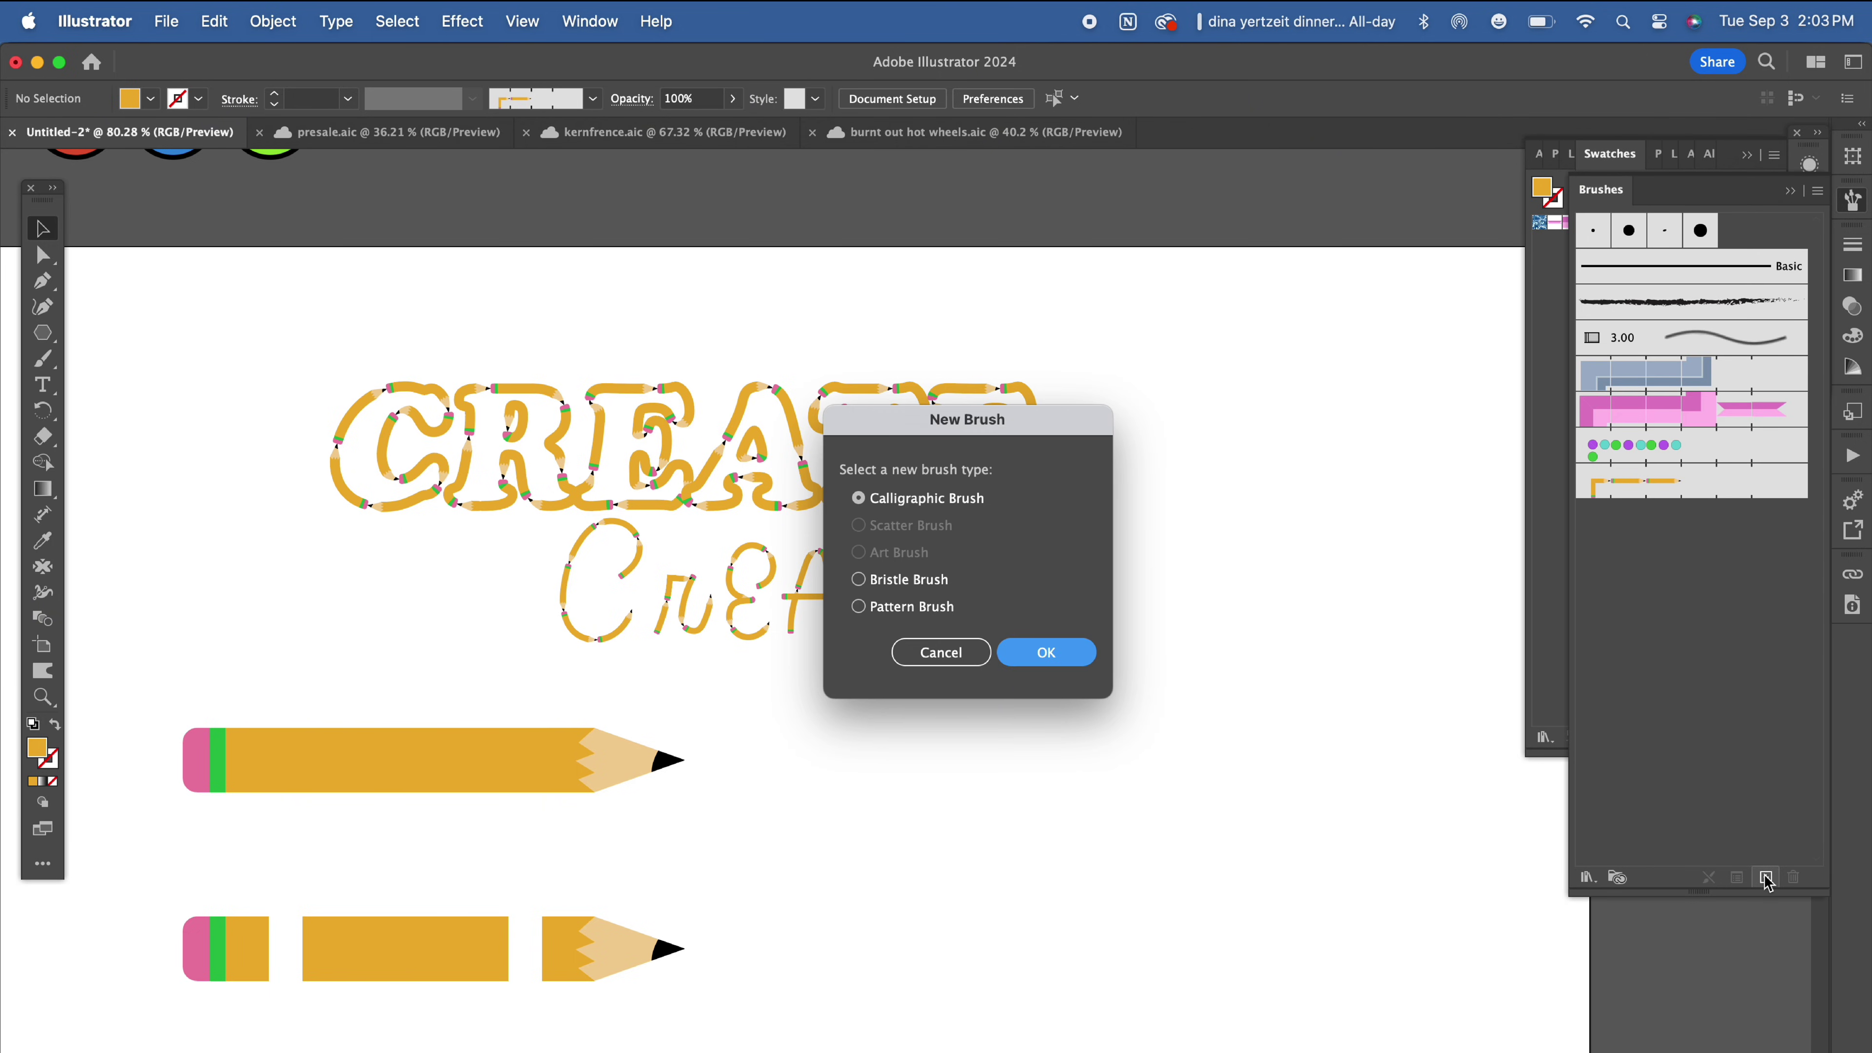
pyautogui.click(914, 607)
pyautogui.click(1039, 653)
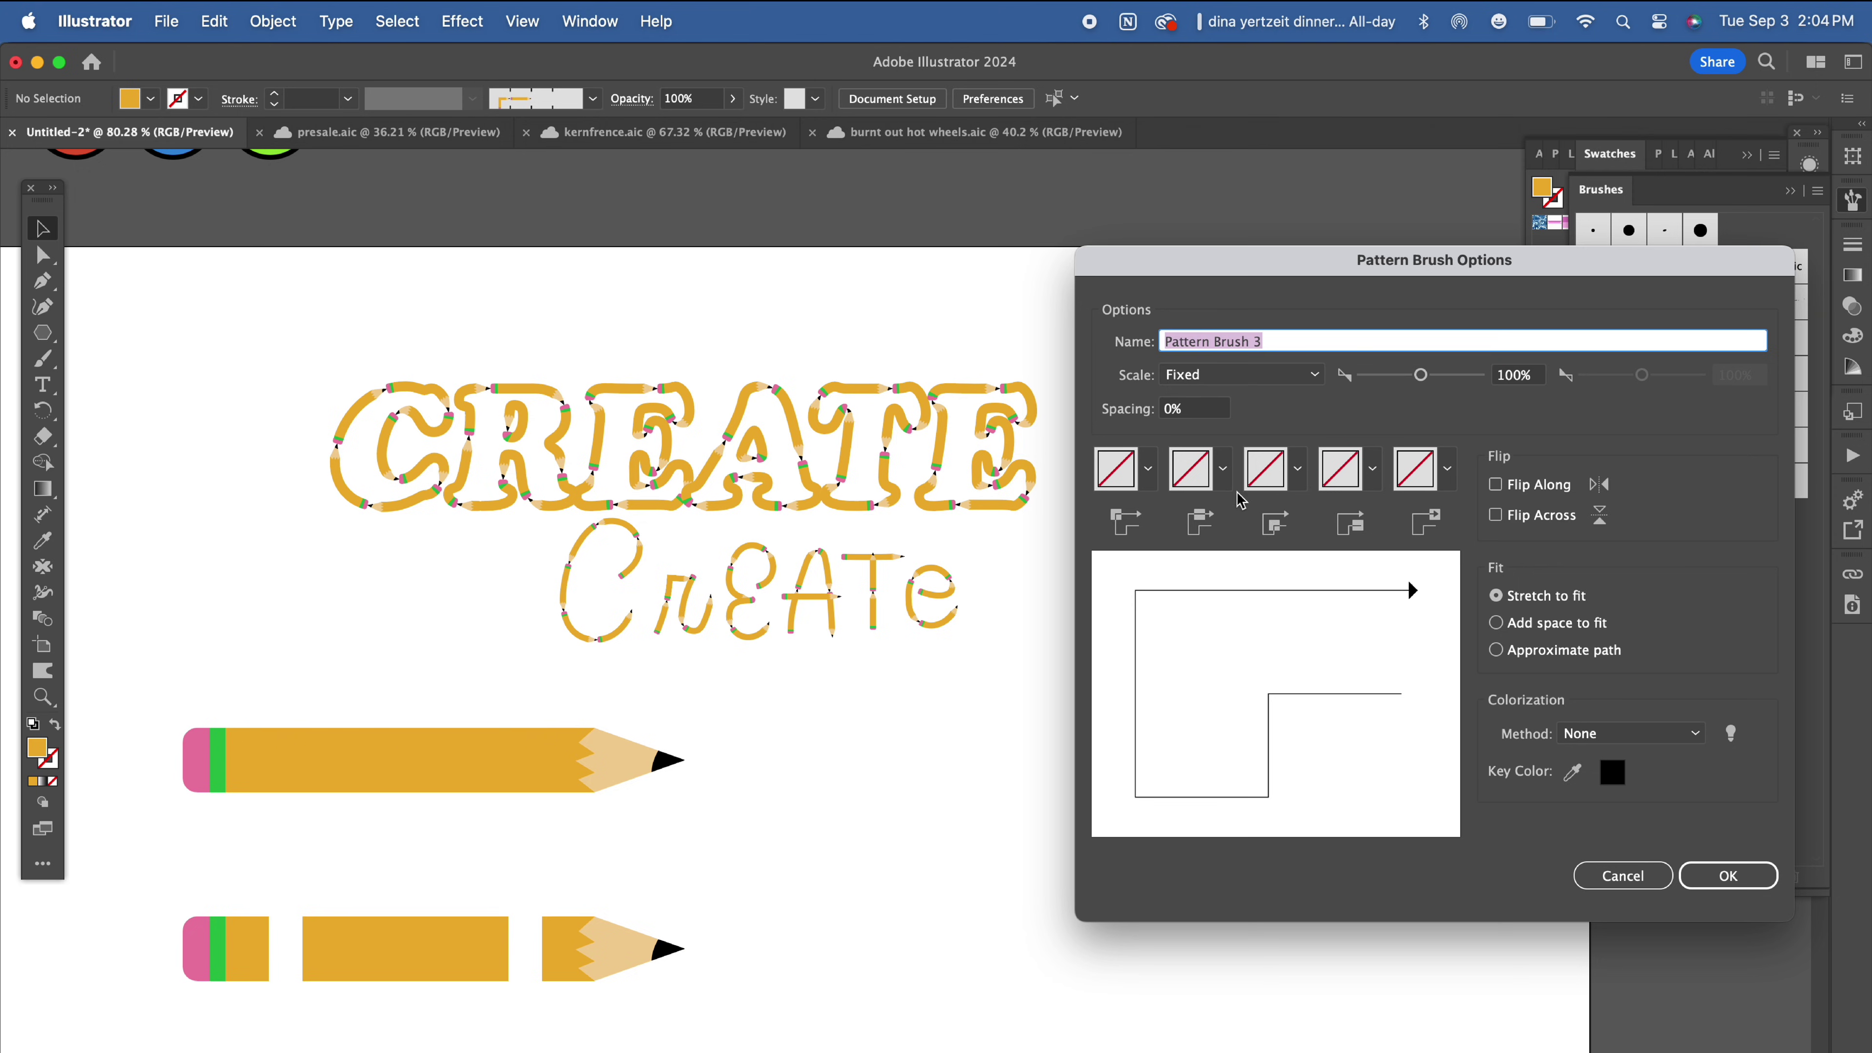
# Step: Assign the pencil's middle piece, New Pattern Swatch 33, to the brush's outer corner tile
pyautogui.click(1119, 483)
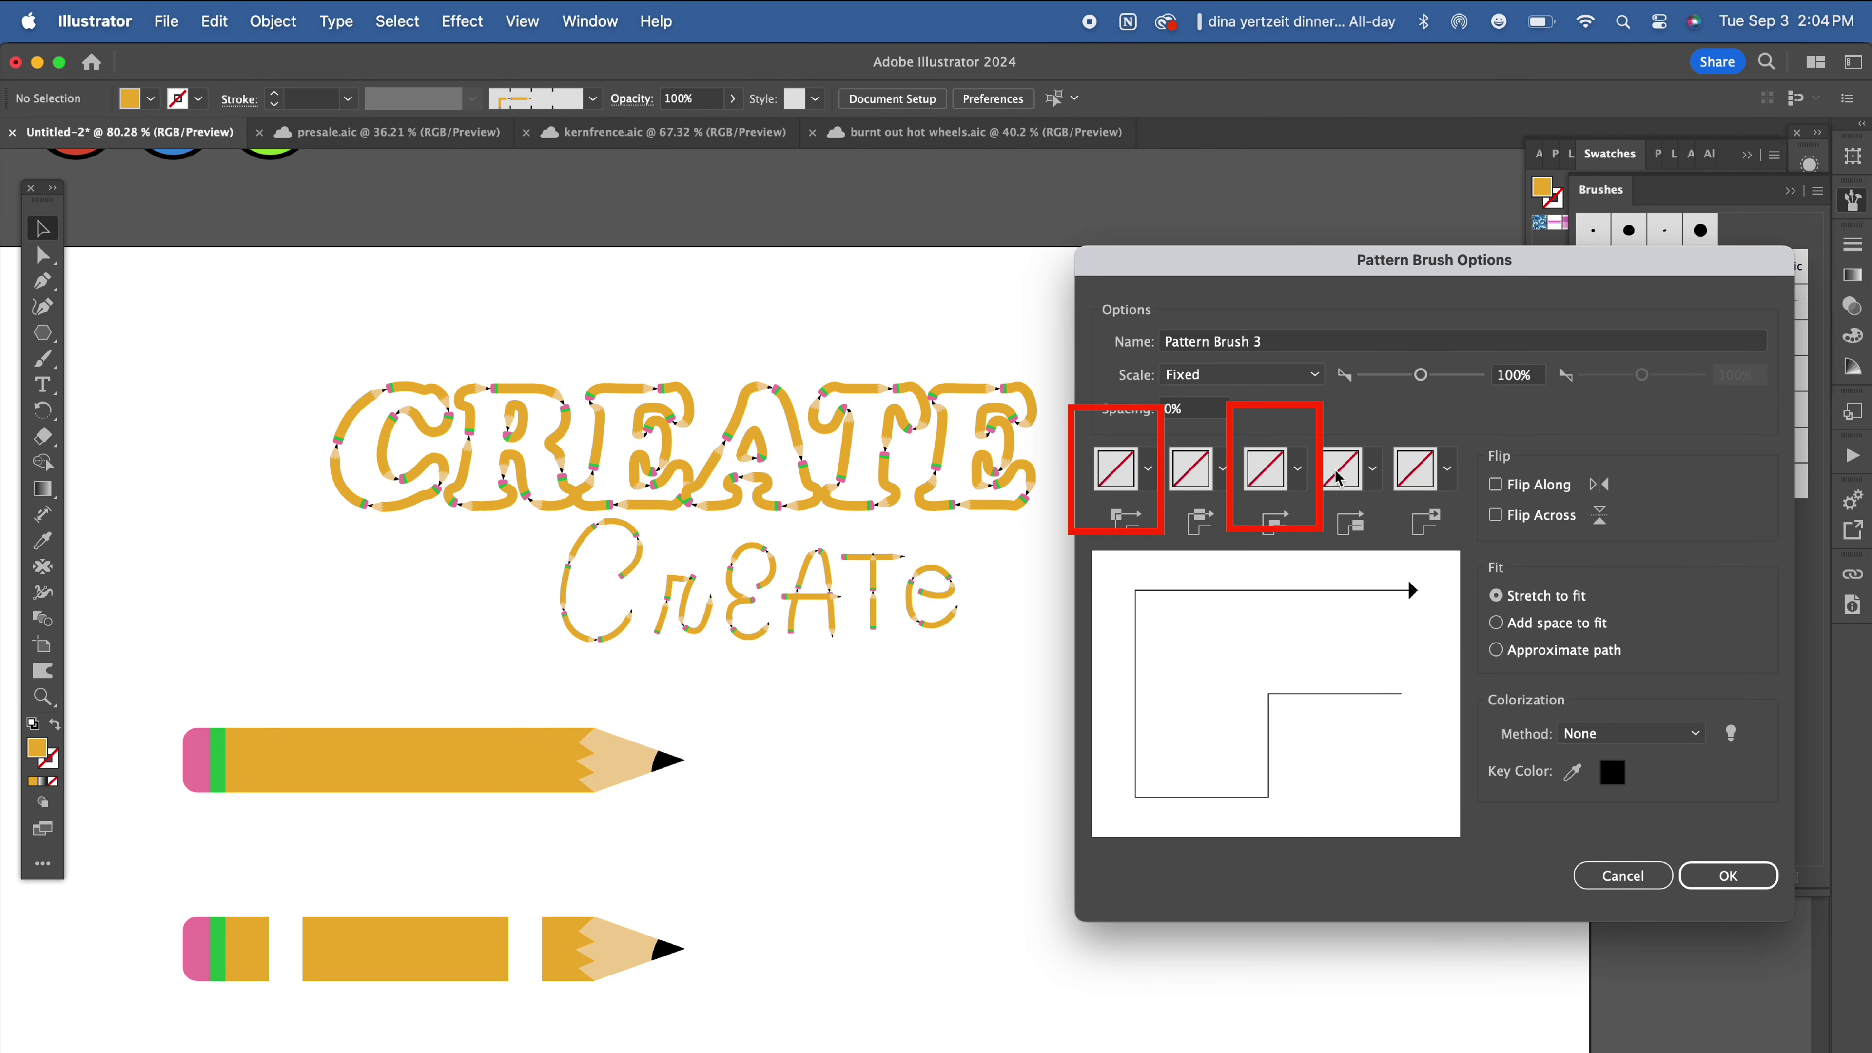
pyautogui.click(1113, 478)
pyautogui.scroll(-5, 1037, 673)
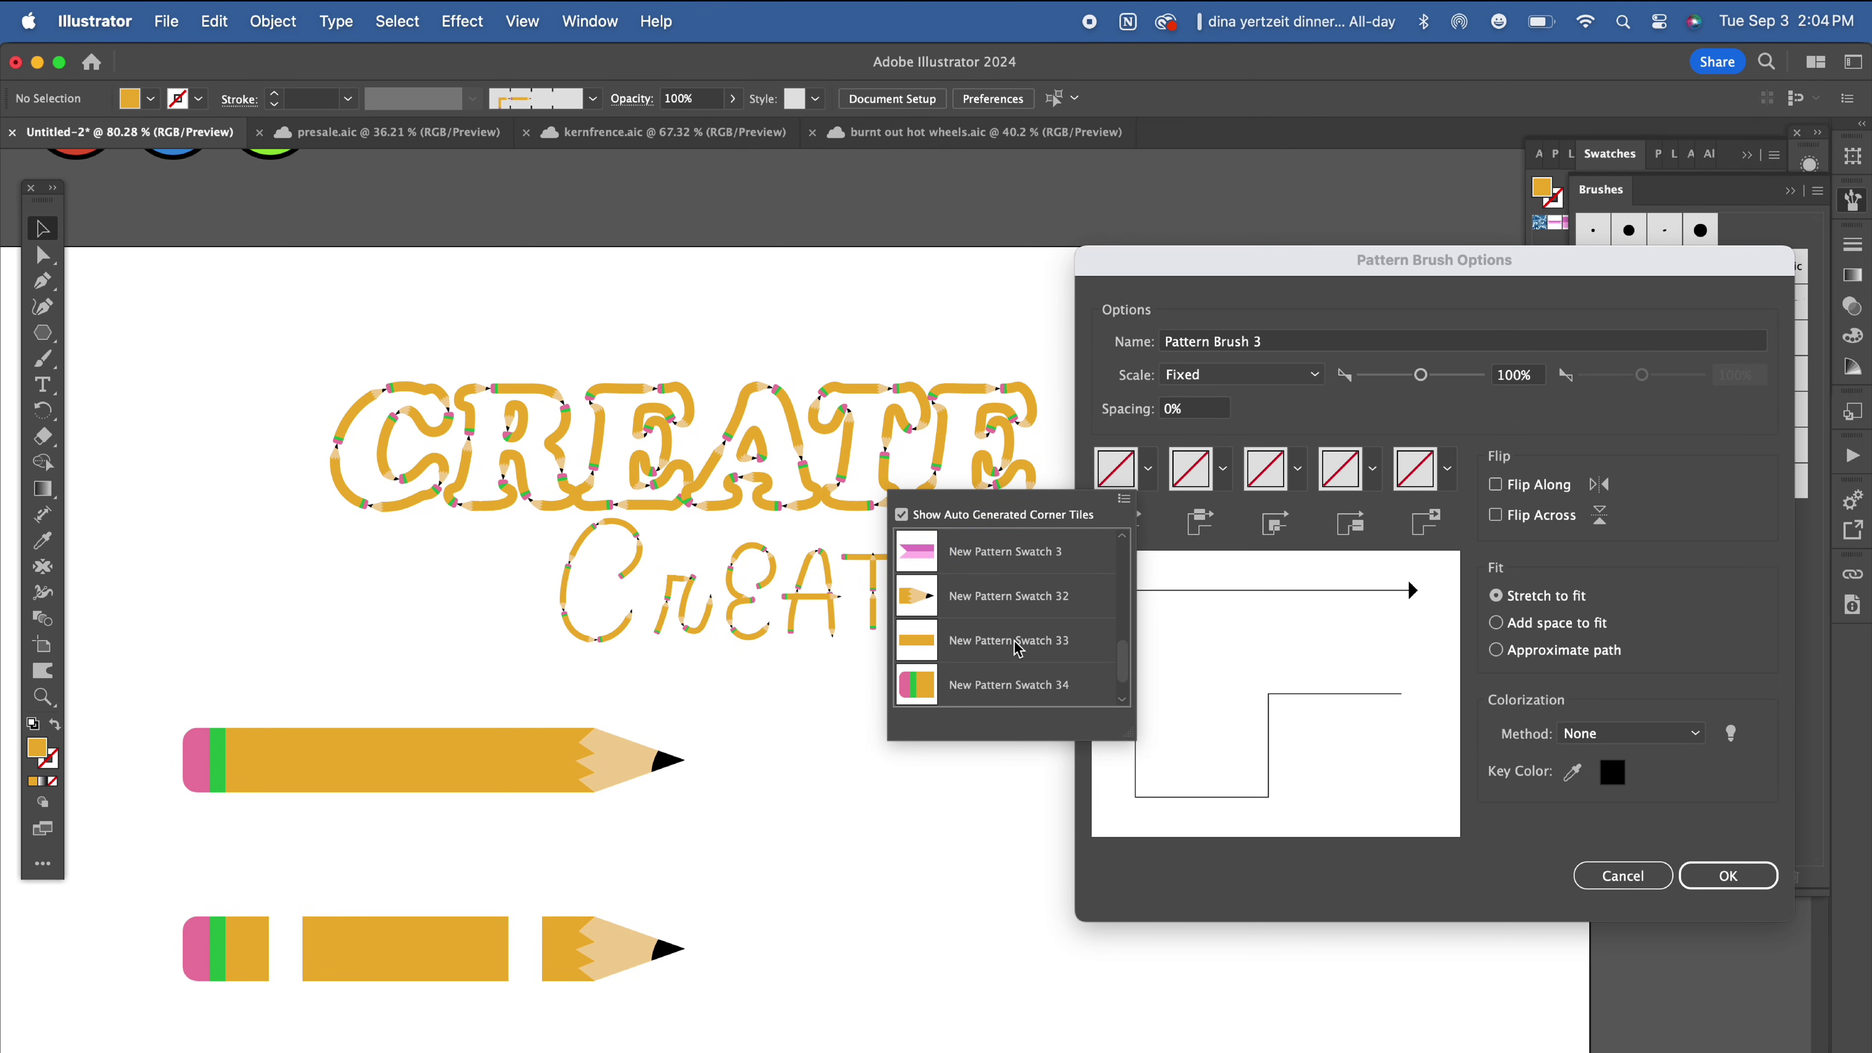
pyautogui.click(1018, 646)
# Step: Assign the pencil's middle piece, New Pattern Swatch 33, to the brush's side tile
pyautogui.click(1188, 476)
pyautogui.scroll(-5, 1063, 656)
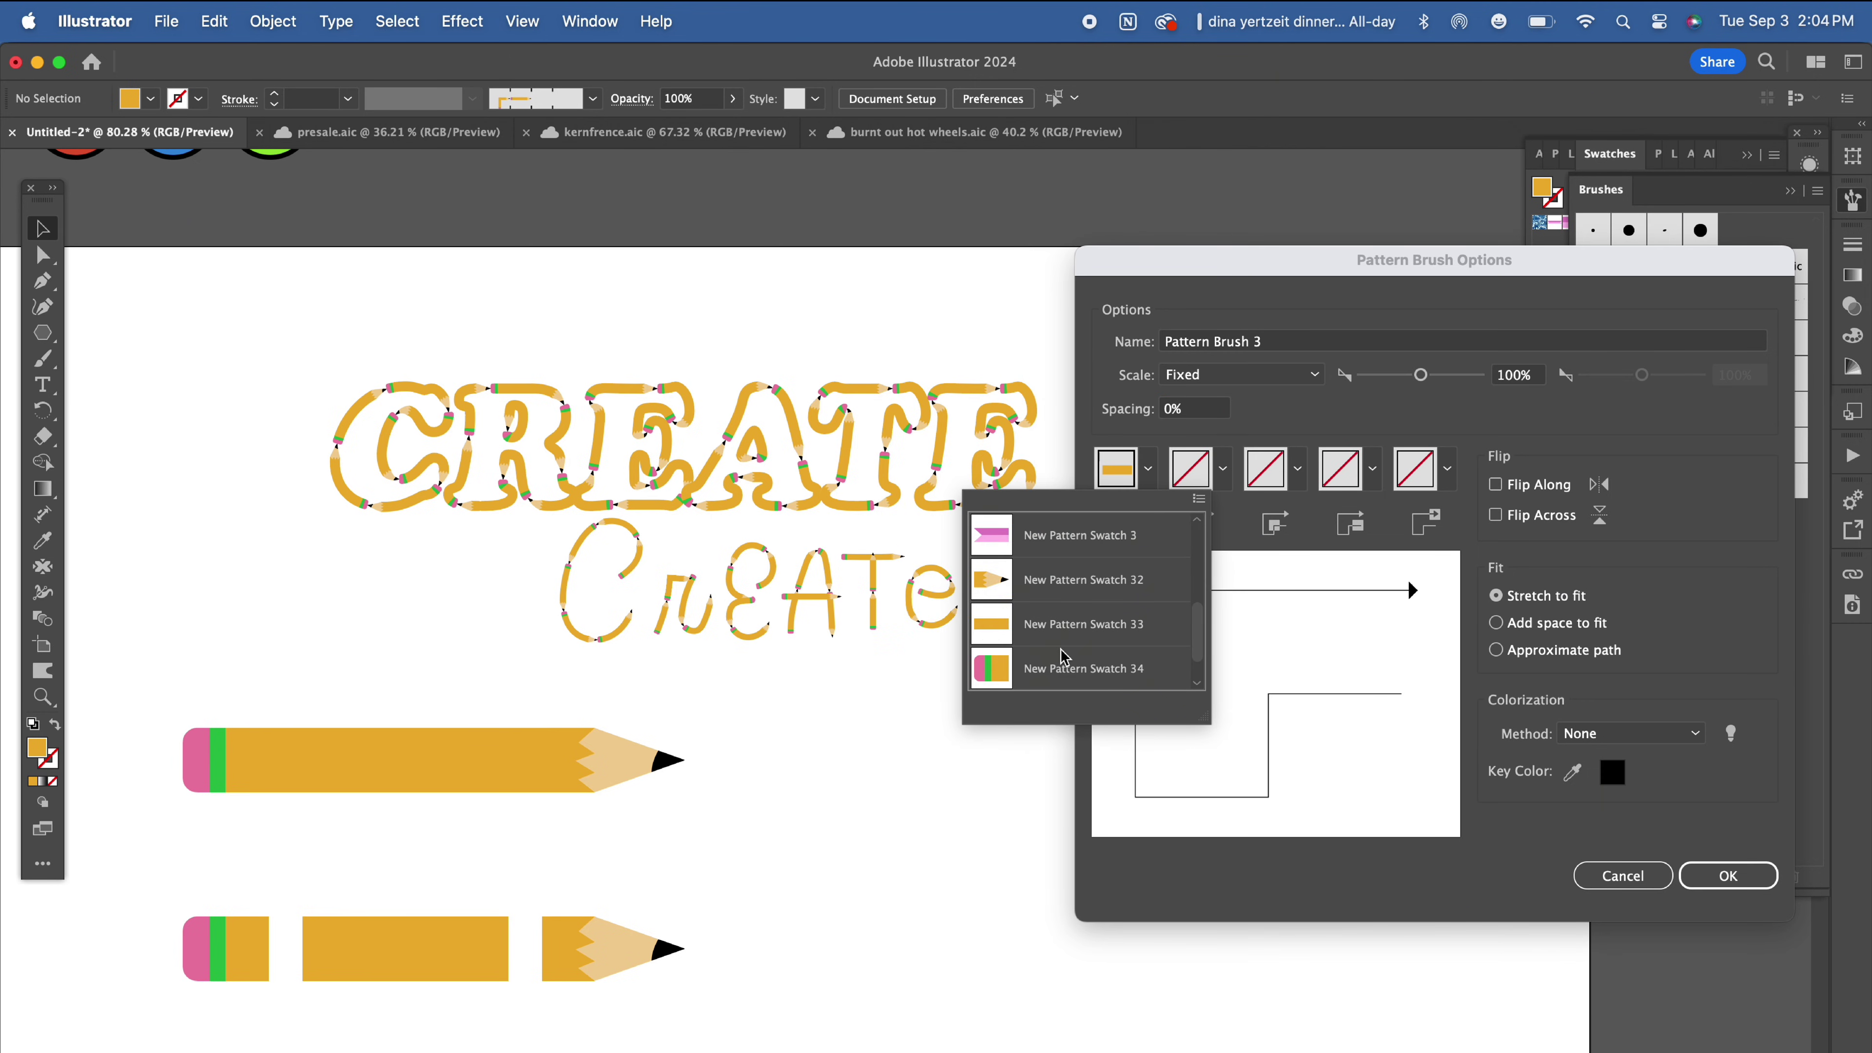
pyautogui.click(1062, 642)
# Step: Set the inner corner tile to Auto-Between and give the outer corner an auto-generated corner tile
pyautogui.click(1280, 479)
pyautogui.scroll(-2, 1130, 671)
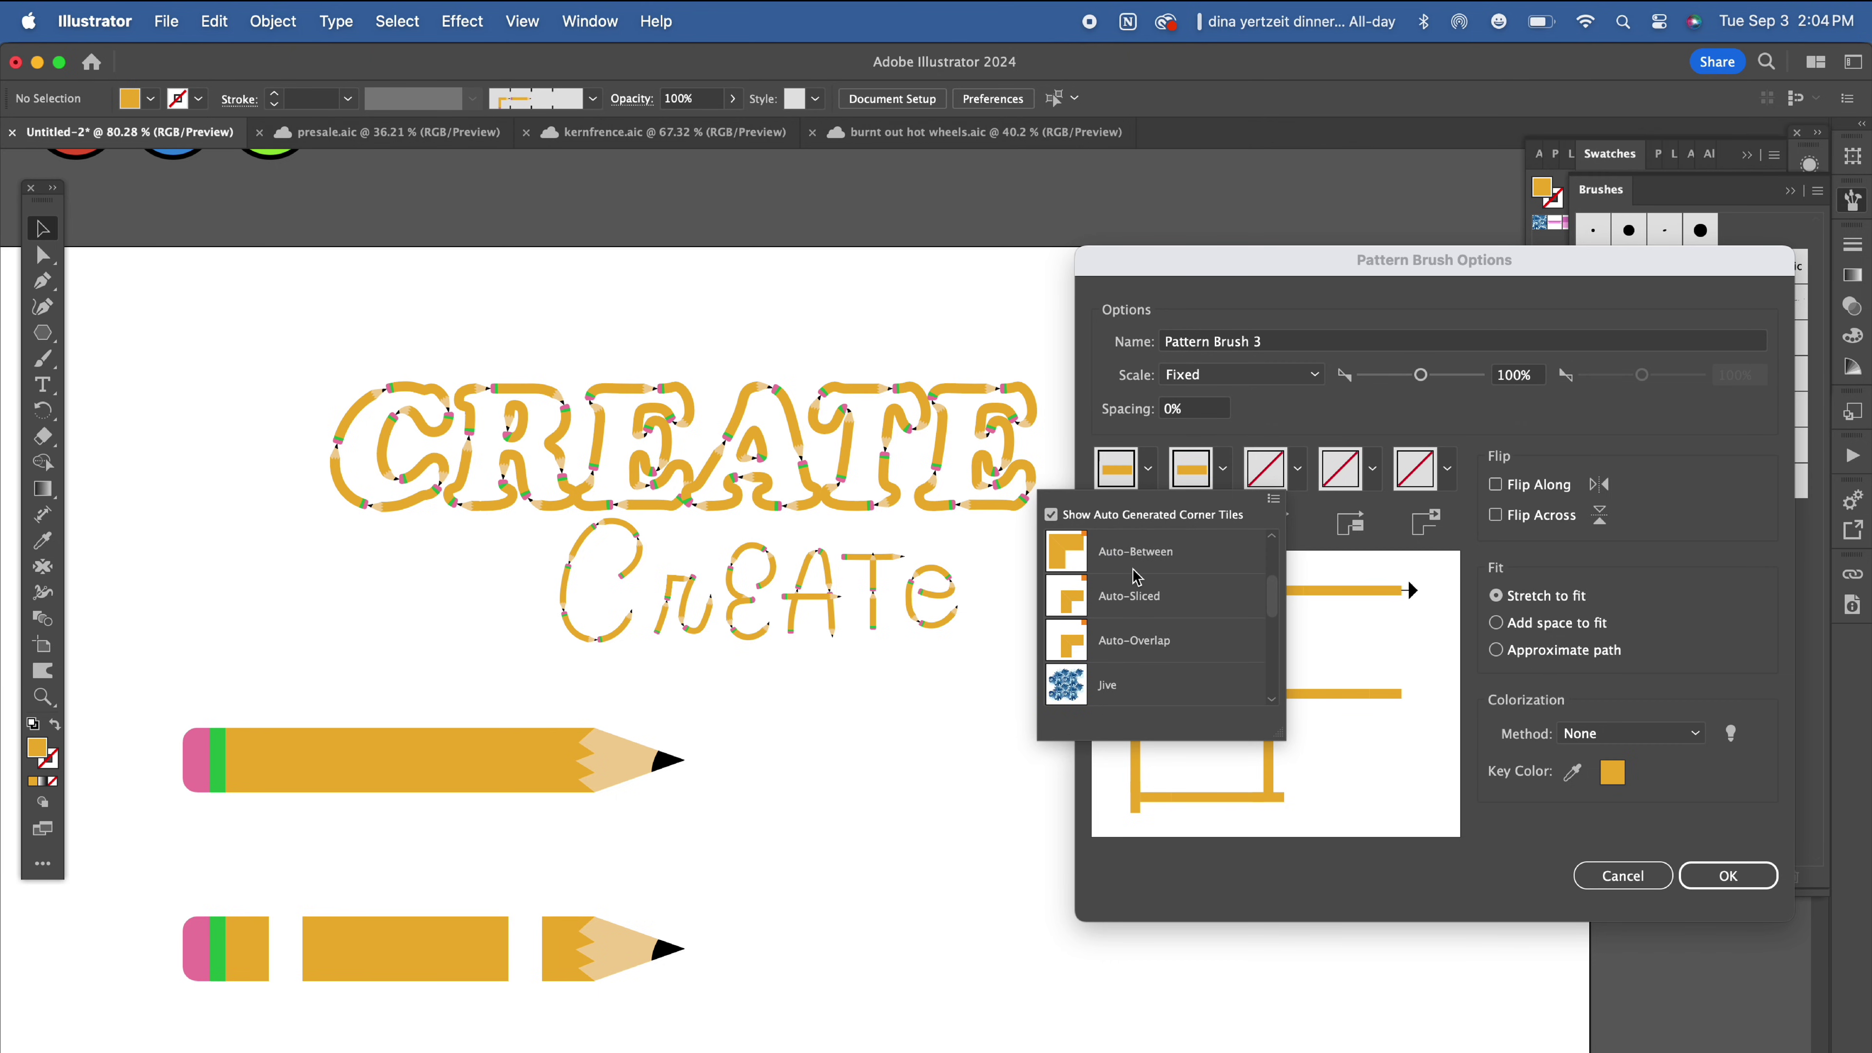
pyautogui.click(1130, 565)
pyautogui.click(1147, 471)
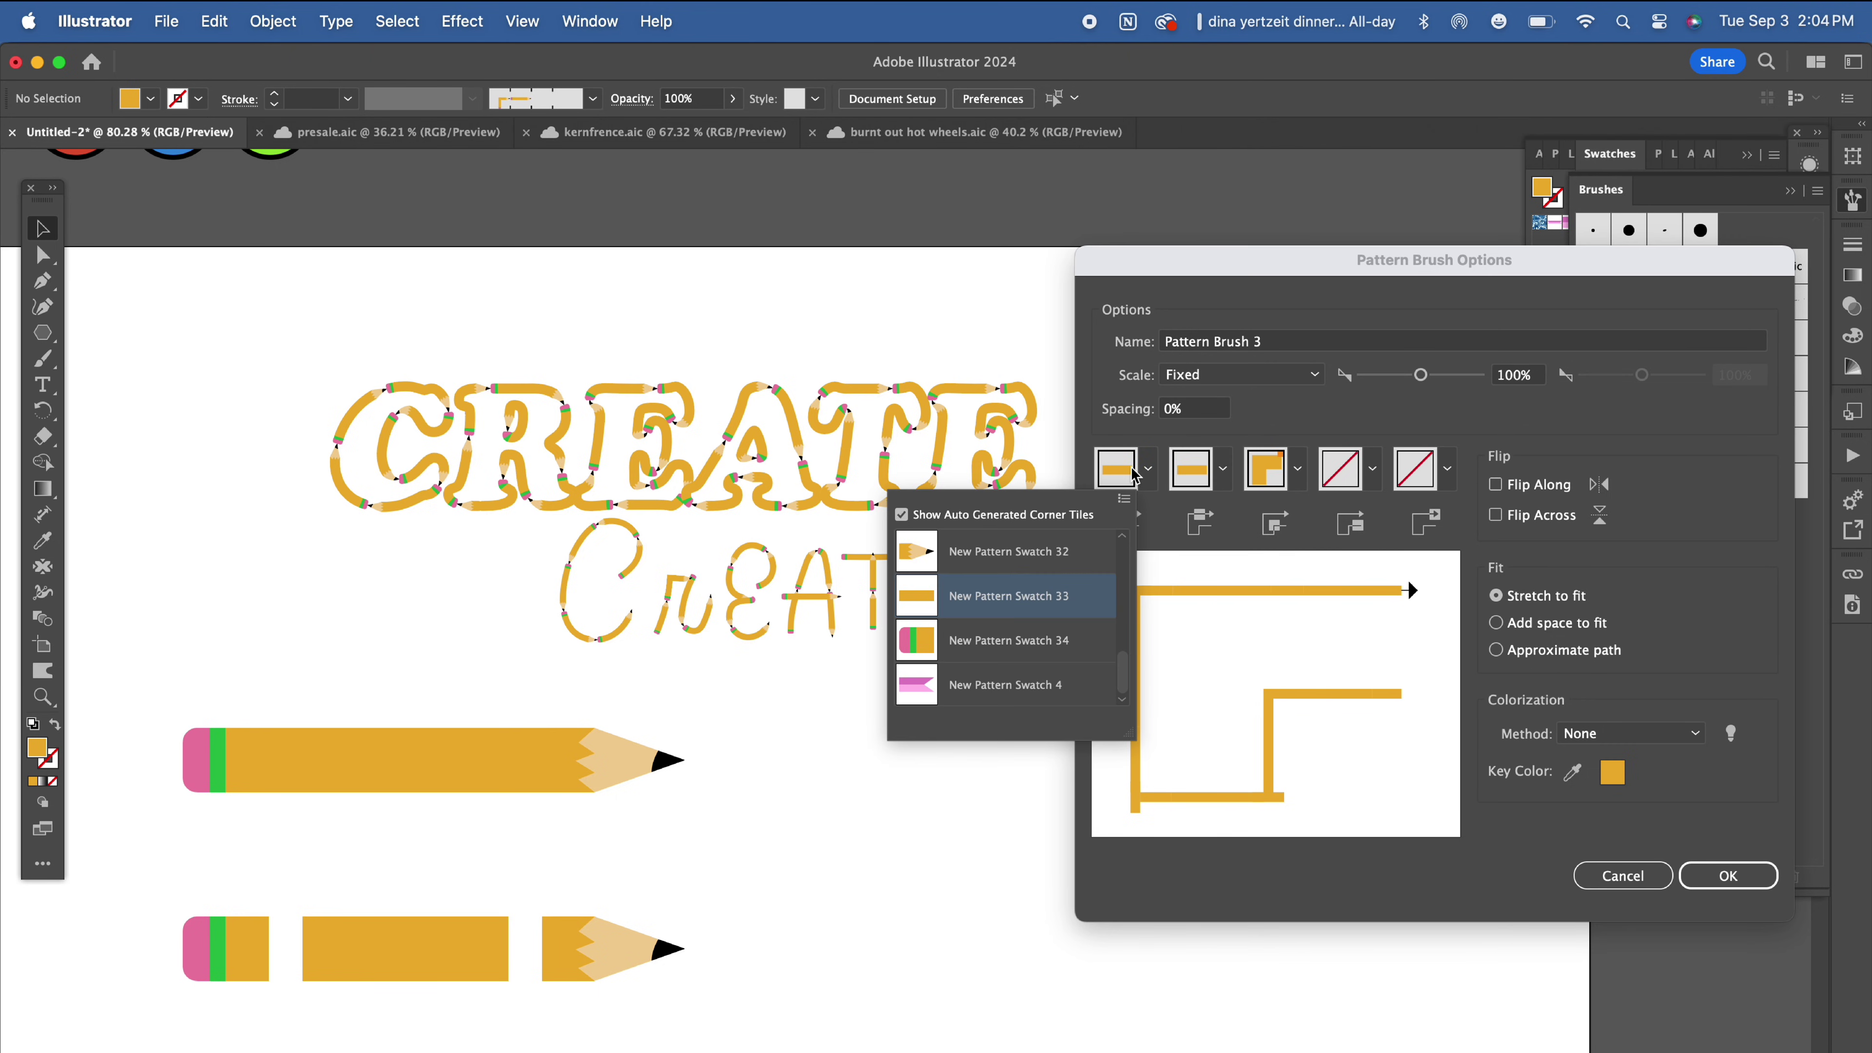
pyautogui.click(997, 672)
# Step: Assign the pencil's eraser end, New Pattern Swatch 34, to the start tile and its tip, New Pattern Swatch 32, to the end tile, then accept the brush
pyautogui.click(1354, 474)
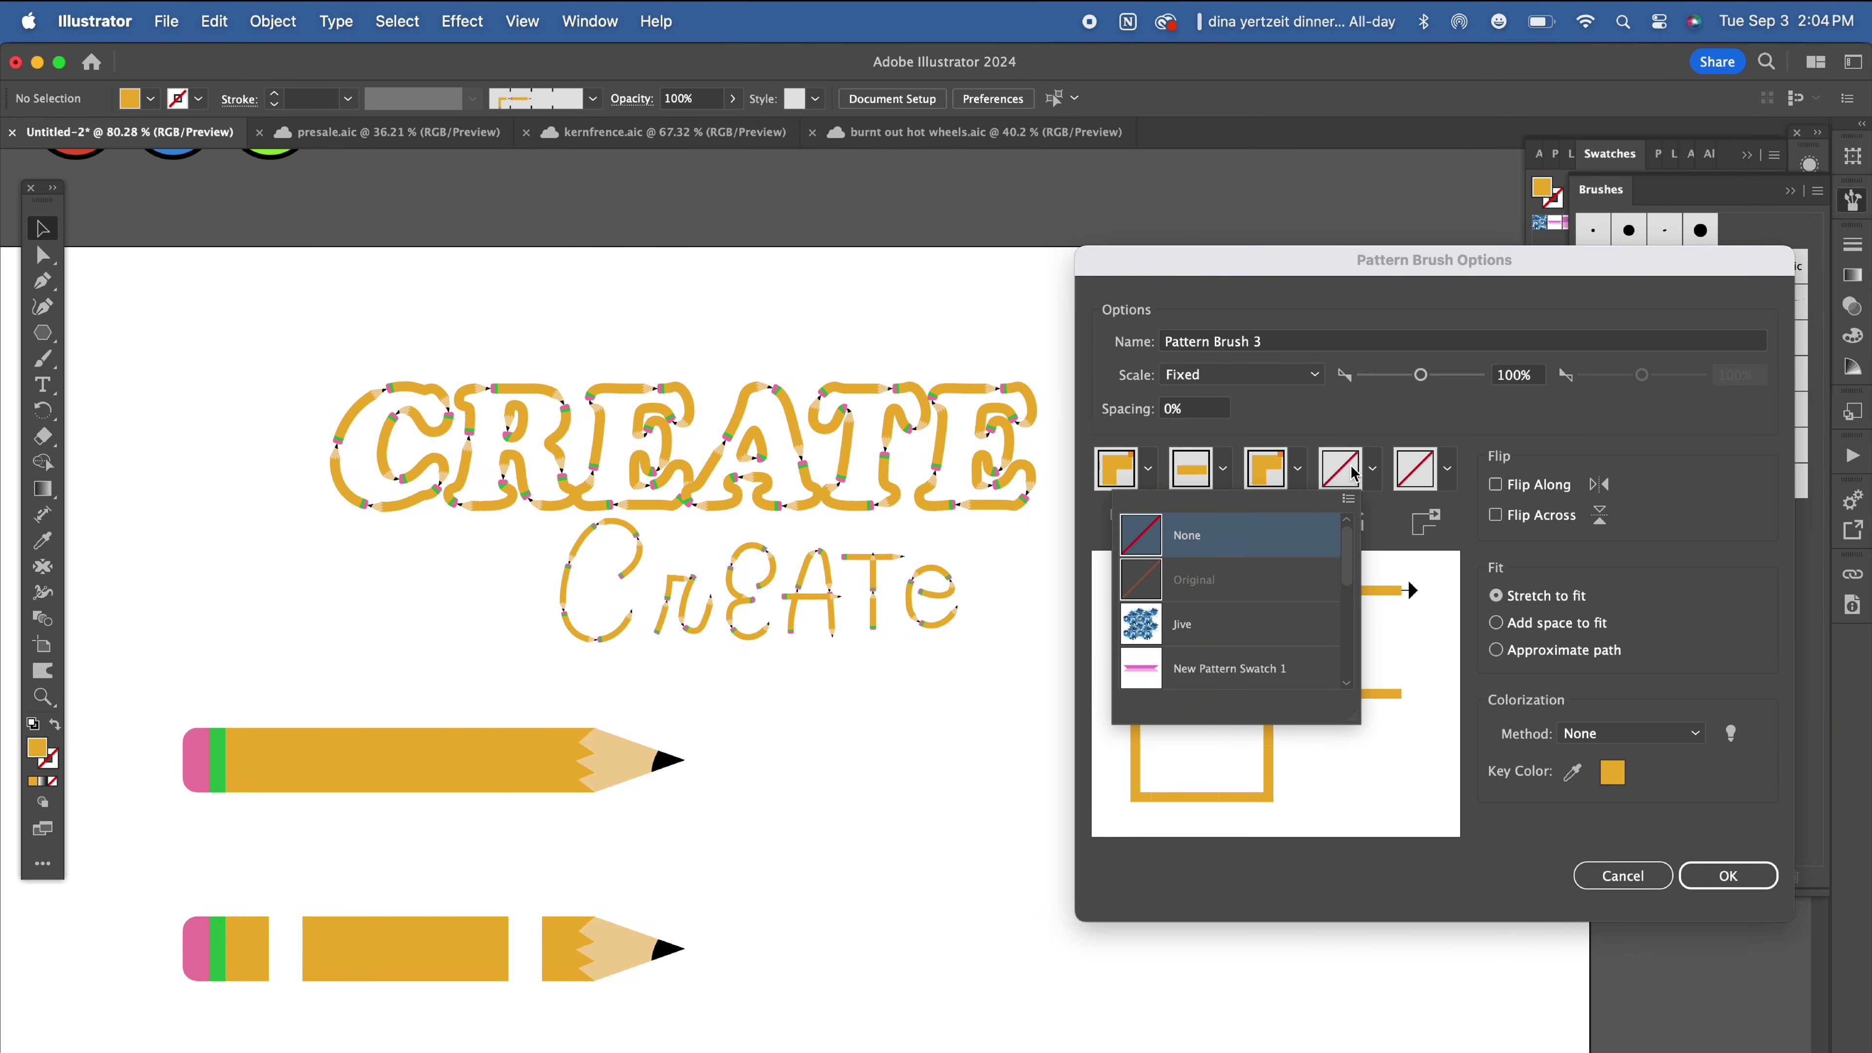
pyautogui.scroll(-5, 1244, 605)
pyautogui.click(1232, 625)
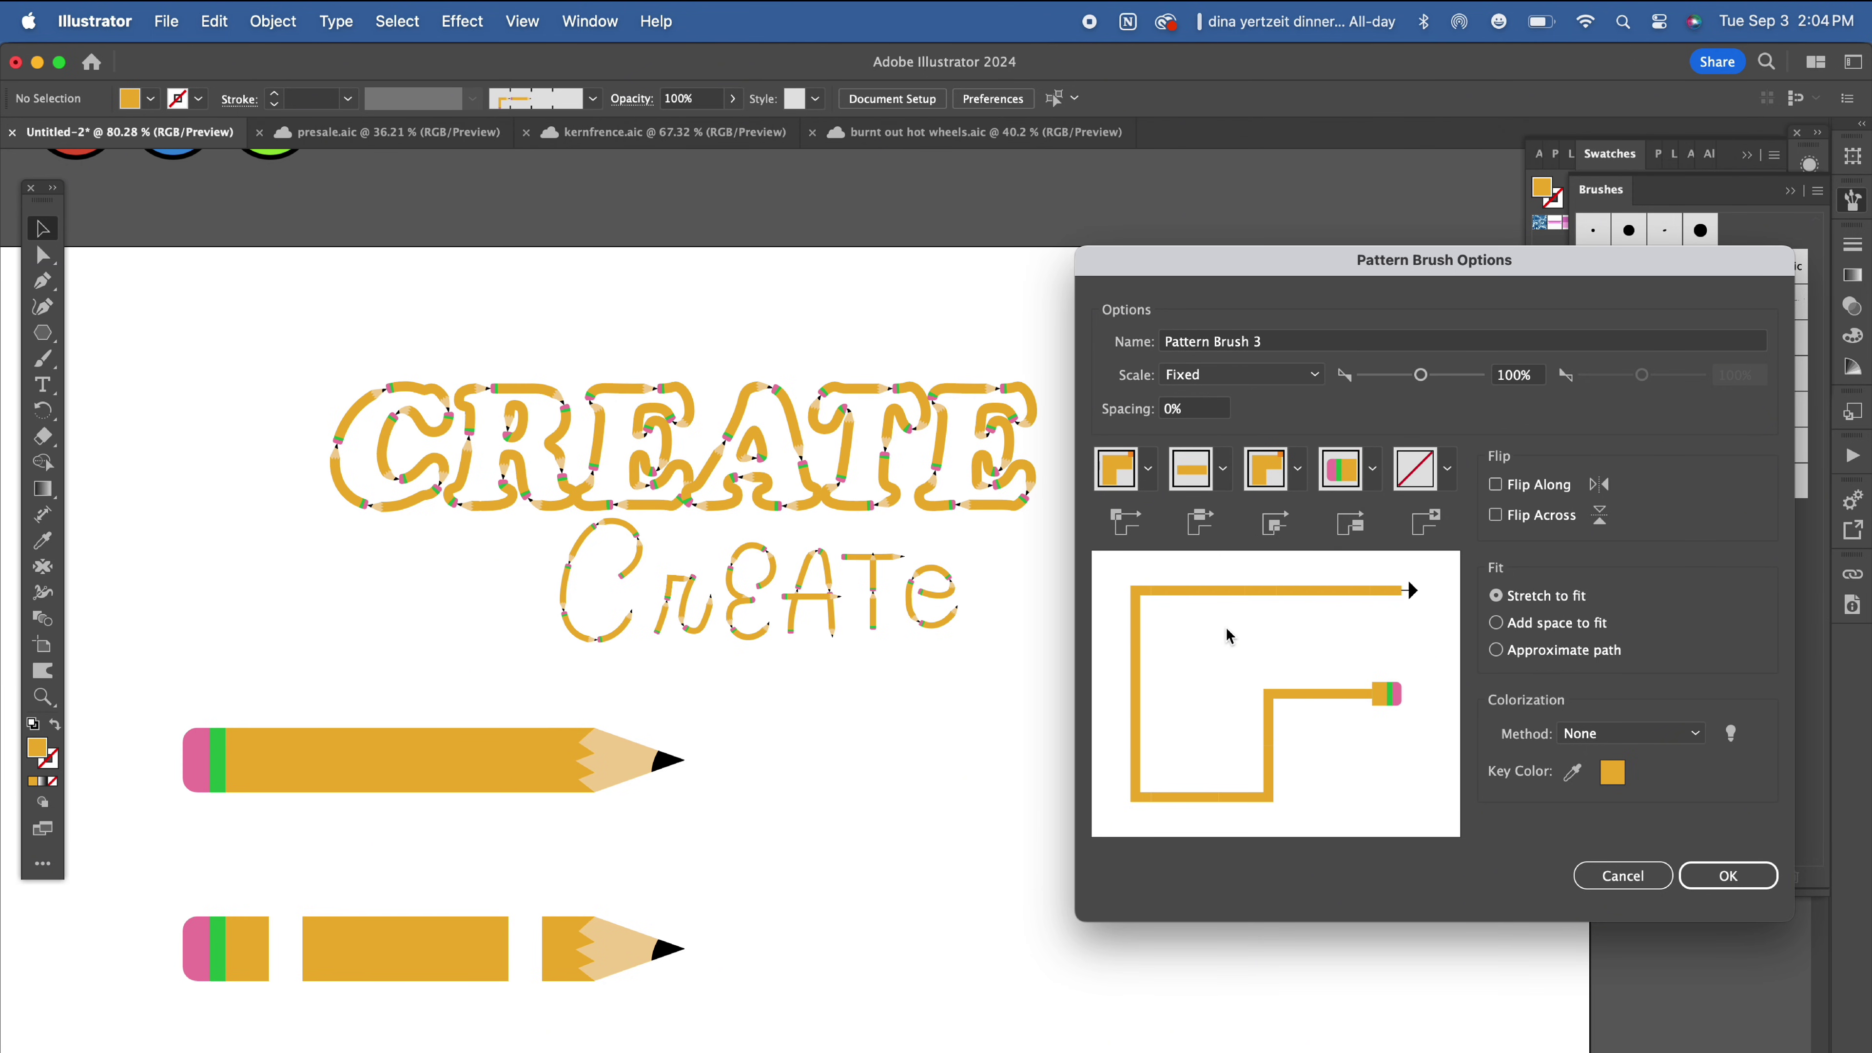
pyautogui.click(1415, 472)
pyautogui.scroll(-5, 1319, 625)
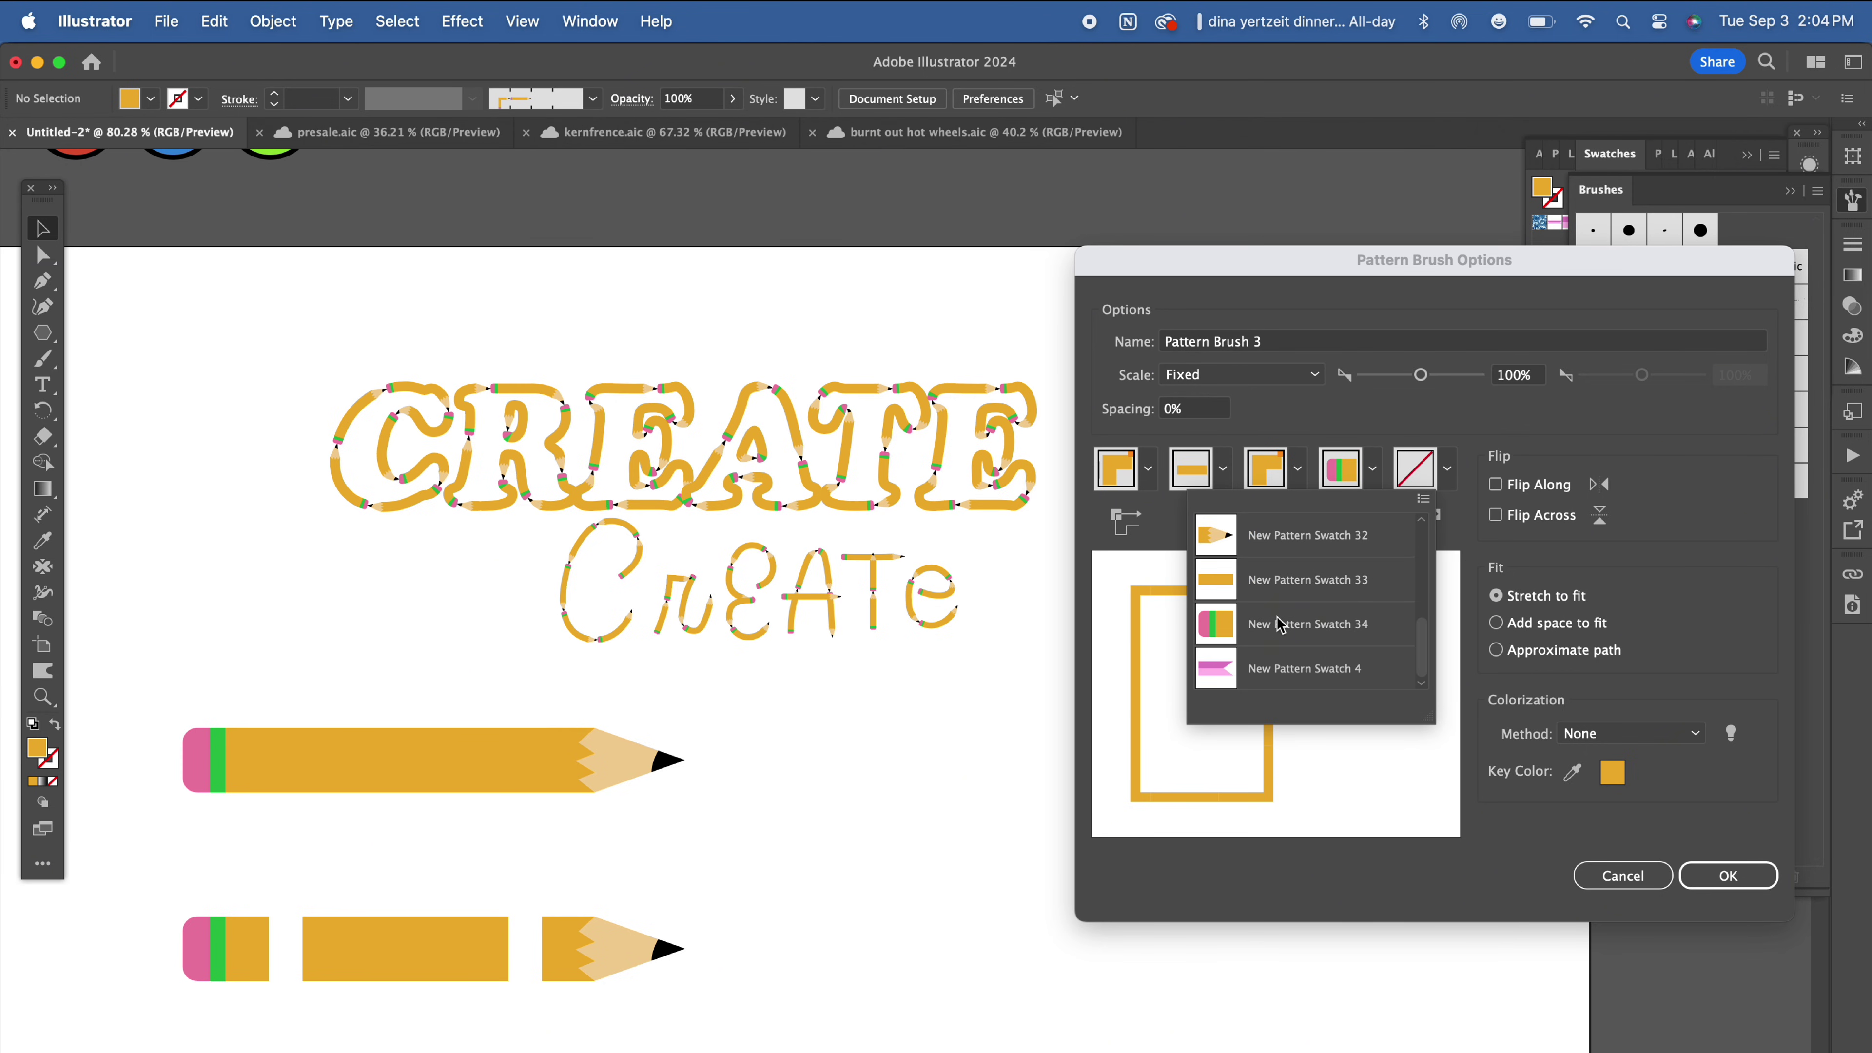
pyautogui.click(1267, 554)
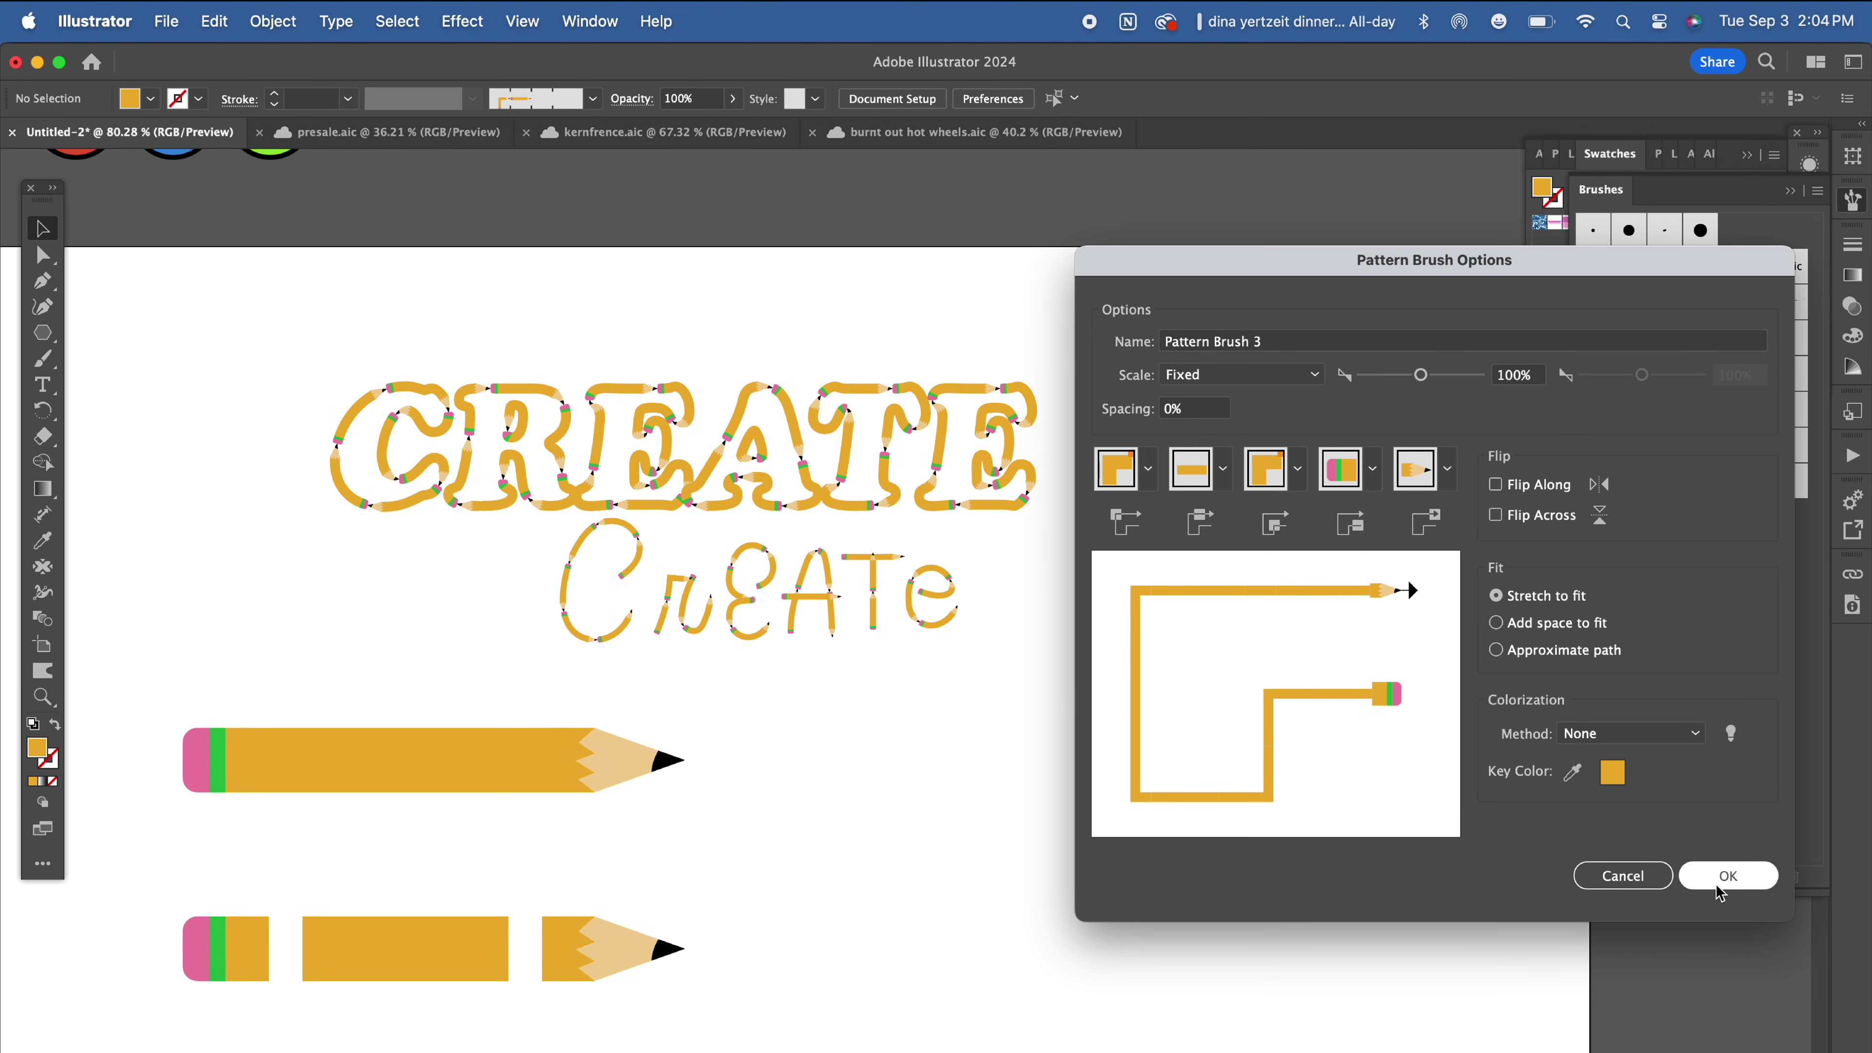
pyautogui.click(1728, 875)
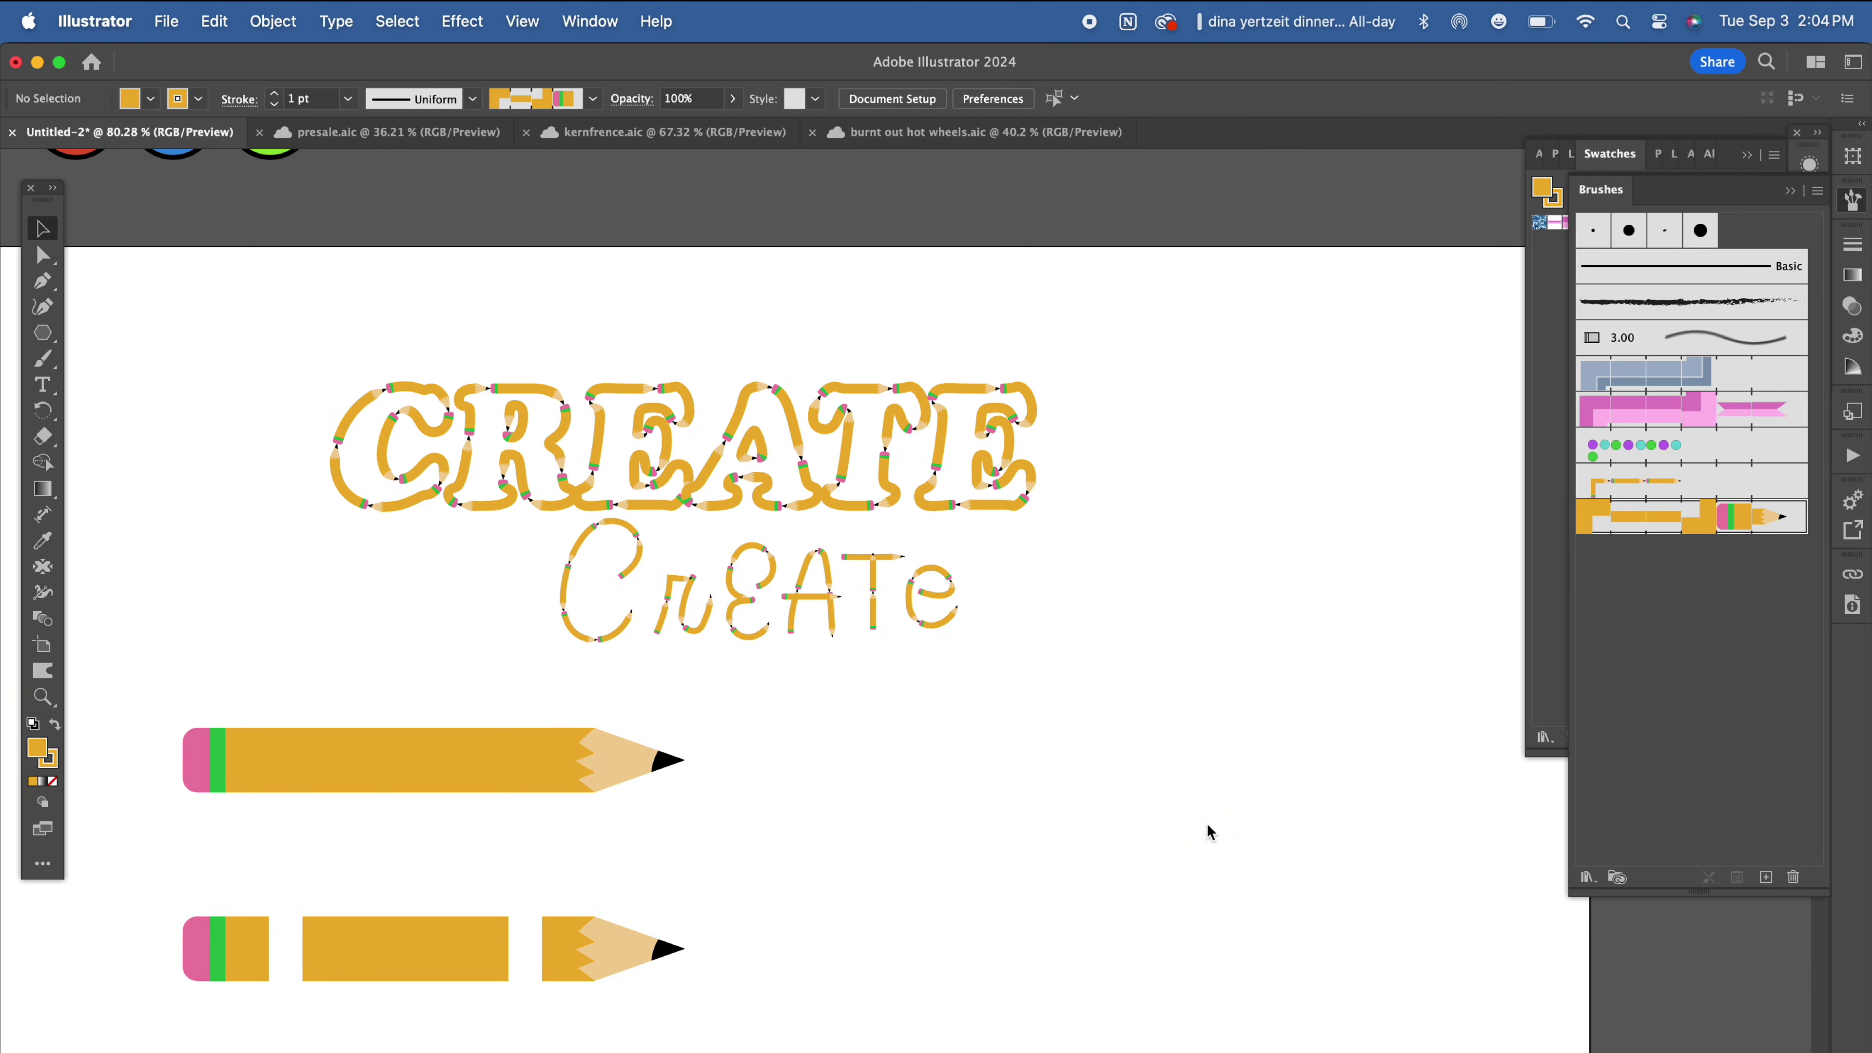
# Step: Apply the new pencil pattern brush with eraser and tip tiles to the single-line handwritten Create lettering
pyautogui.click(1736, 516)
pyautogui.click(916, 713)
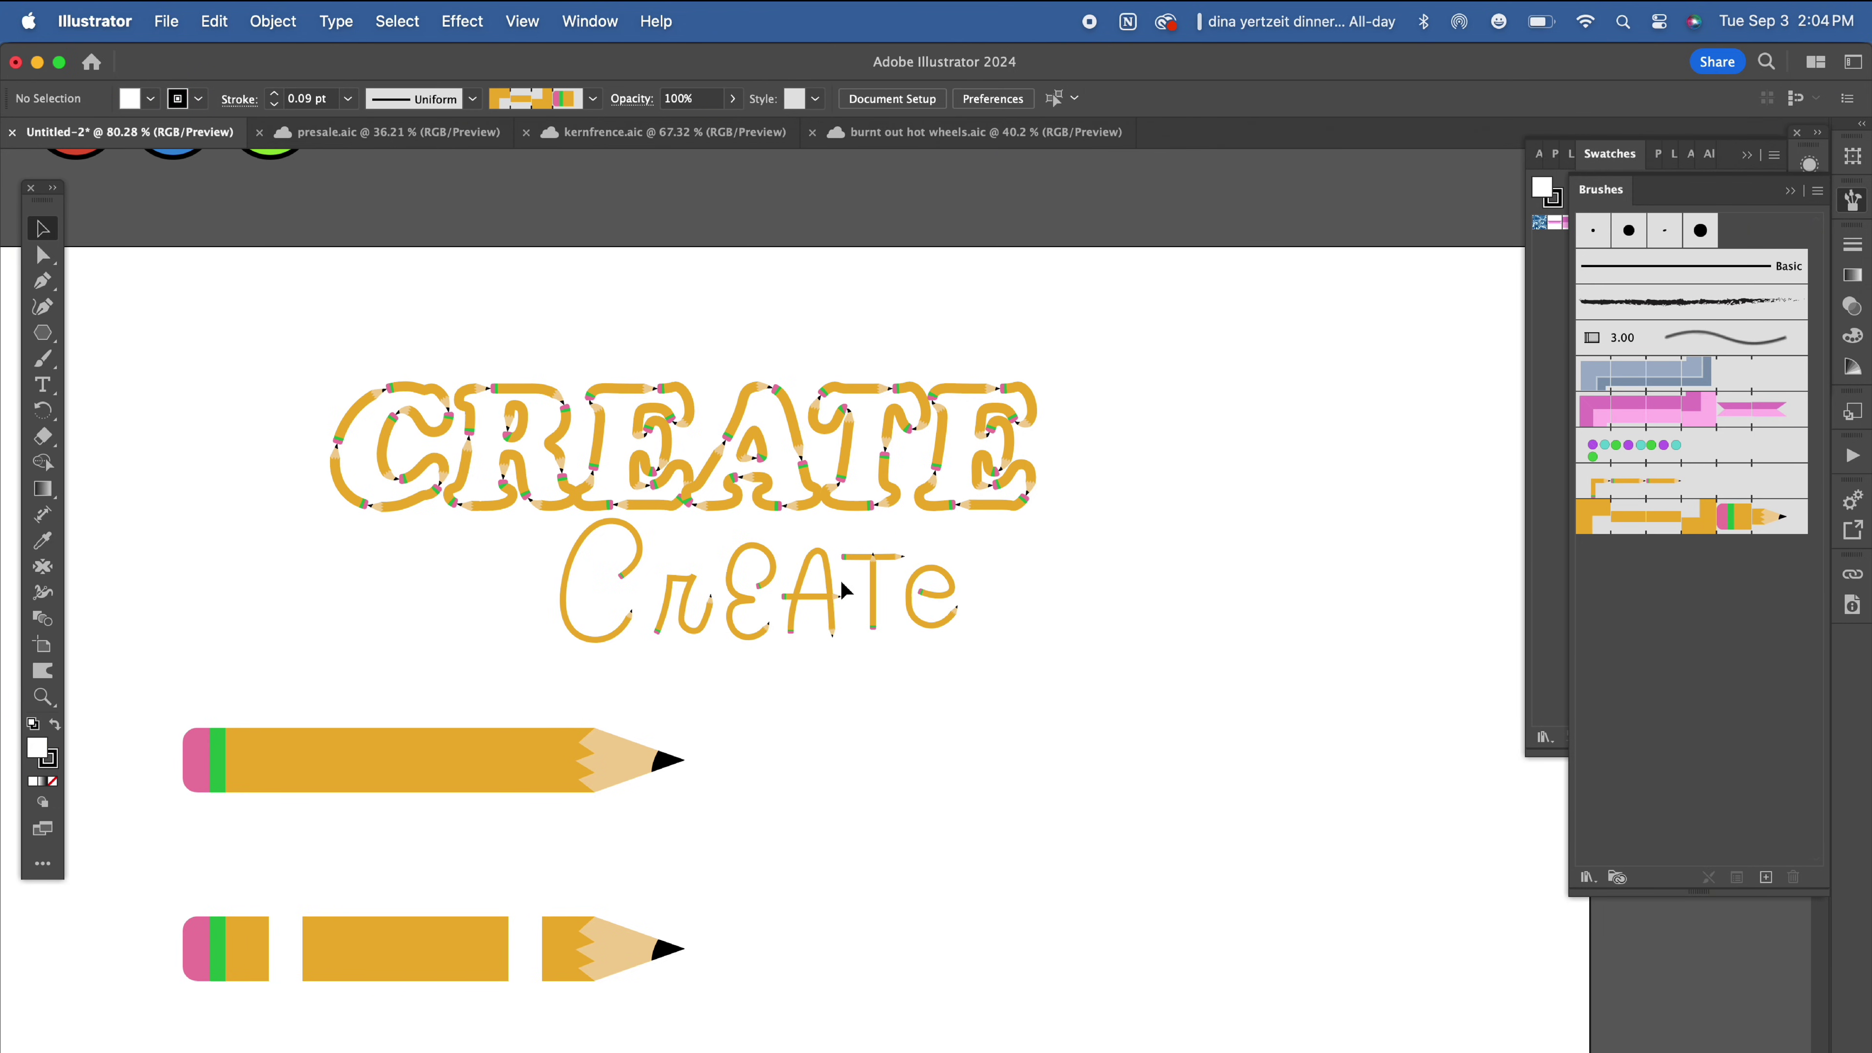
pyautogui.scroll(-5, 839, 580)
pyautogui.scroll(12, 839, 580)
pyautogui.hscroll(-5, 841, 579)
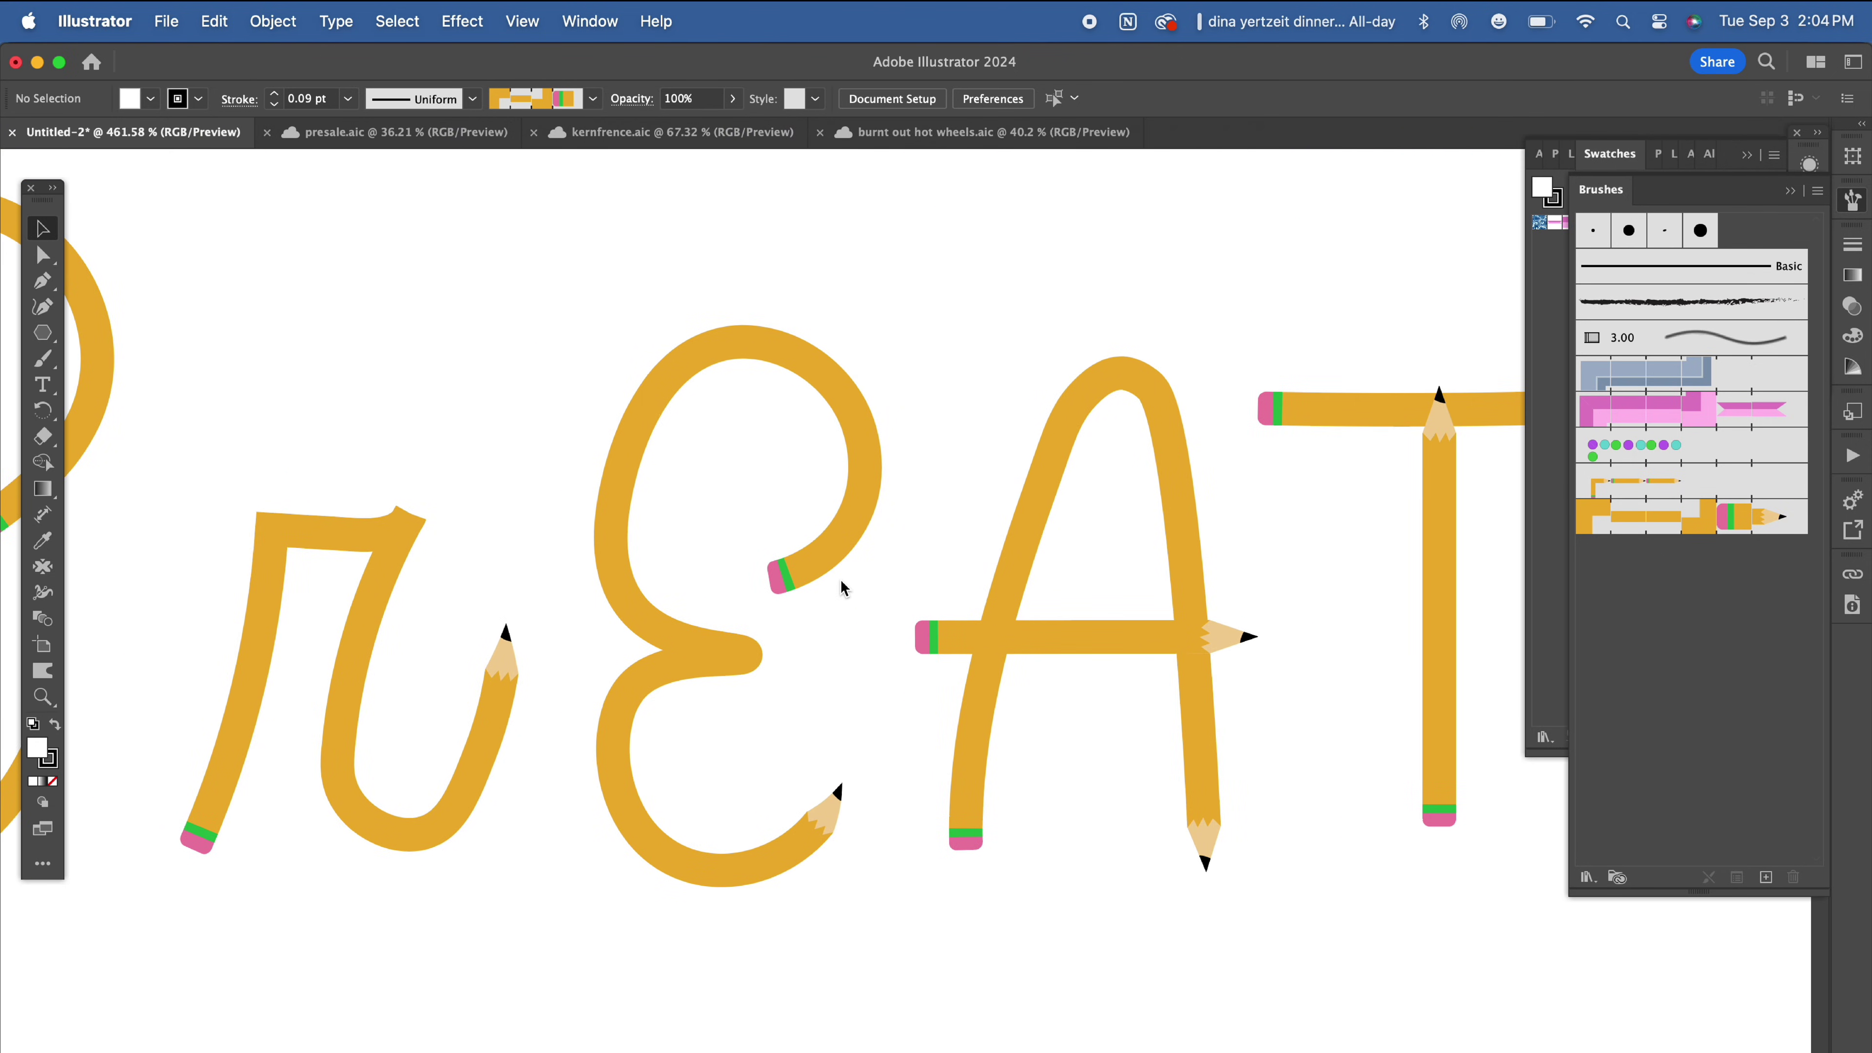
pyautogui.scroll(1, 841, 579)
pyautogui.scroll(-5, 841, 579)
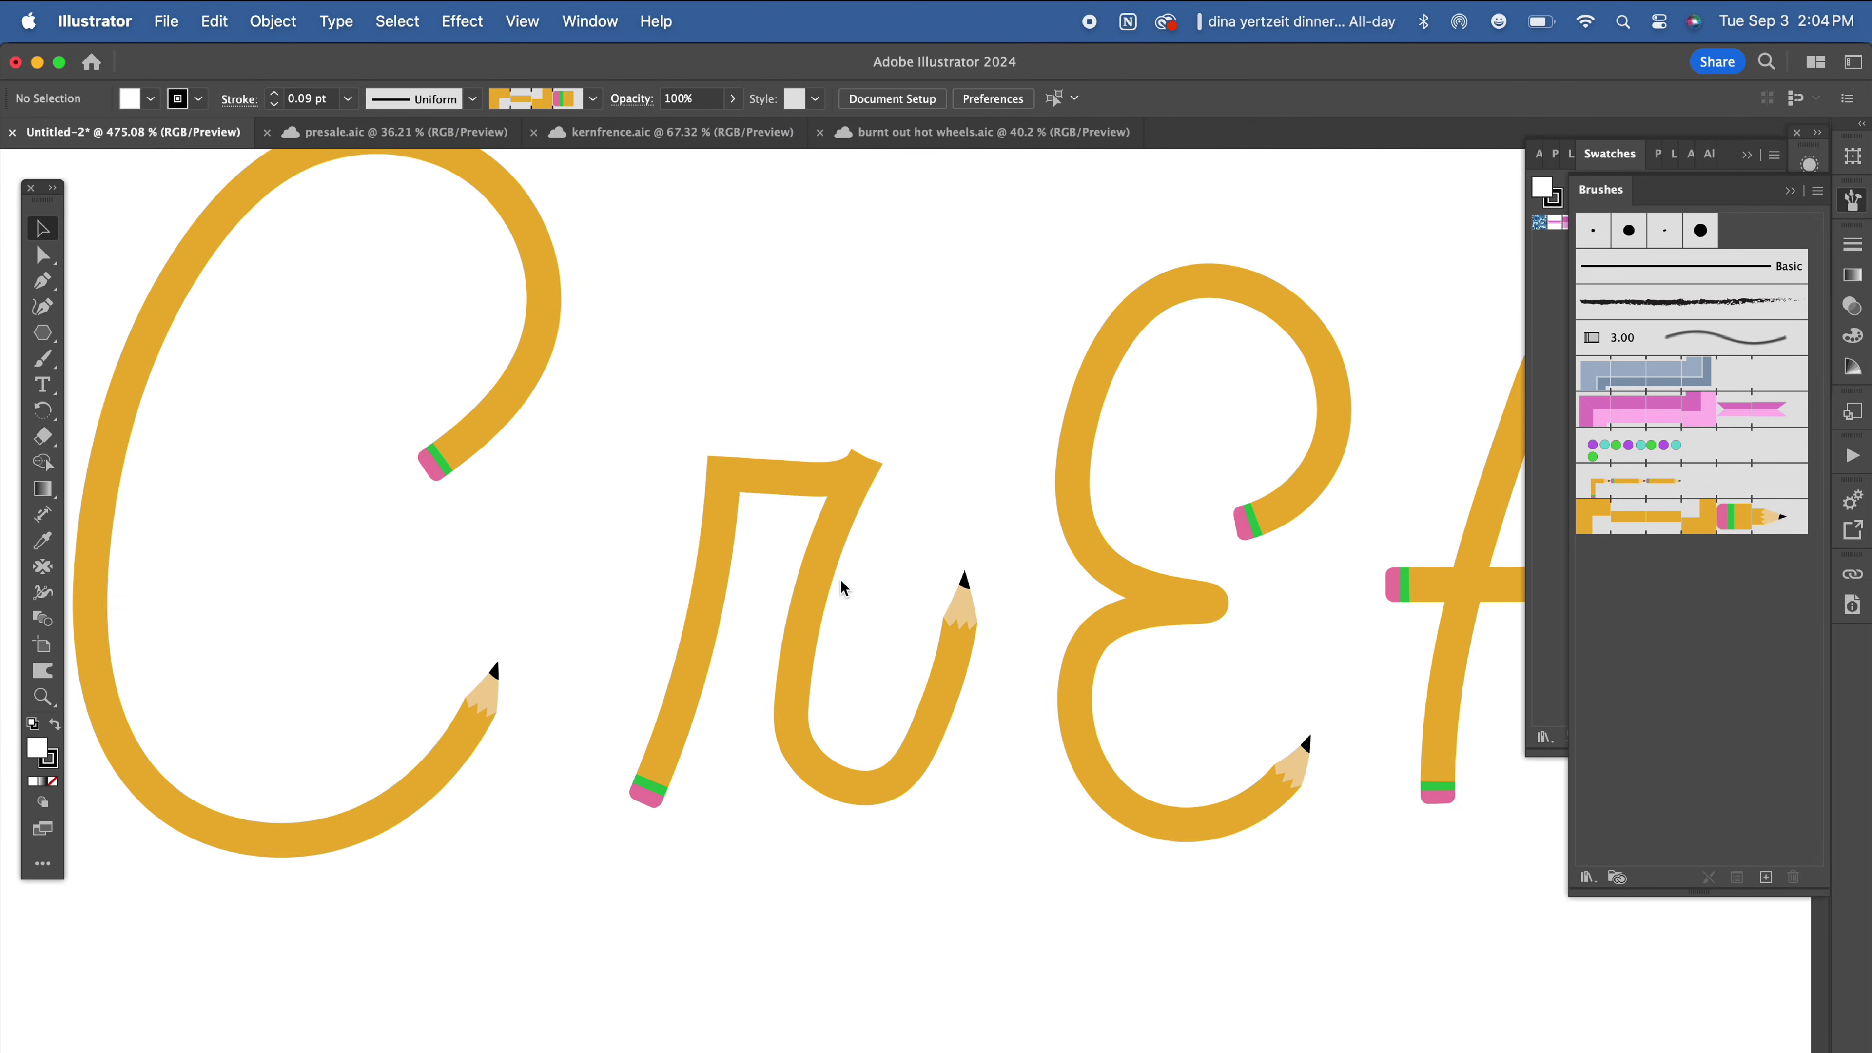
pyautogui.scroll(-3, 841, 579)
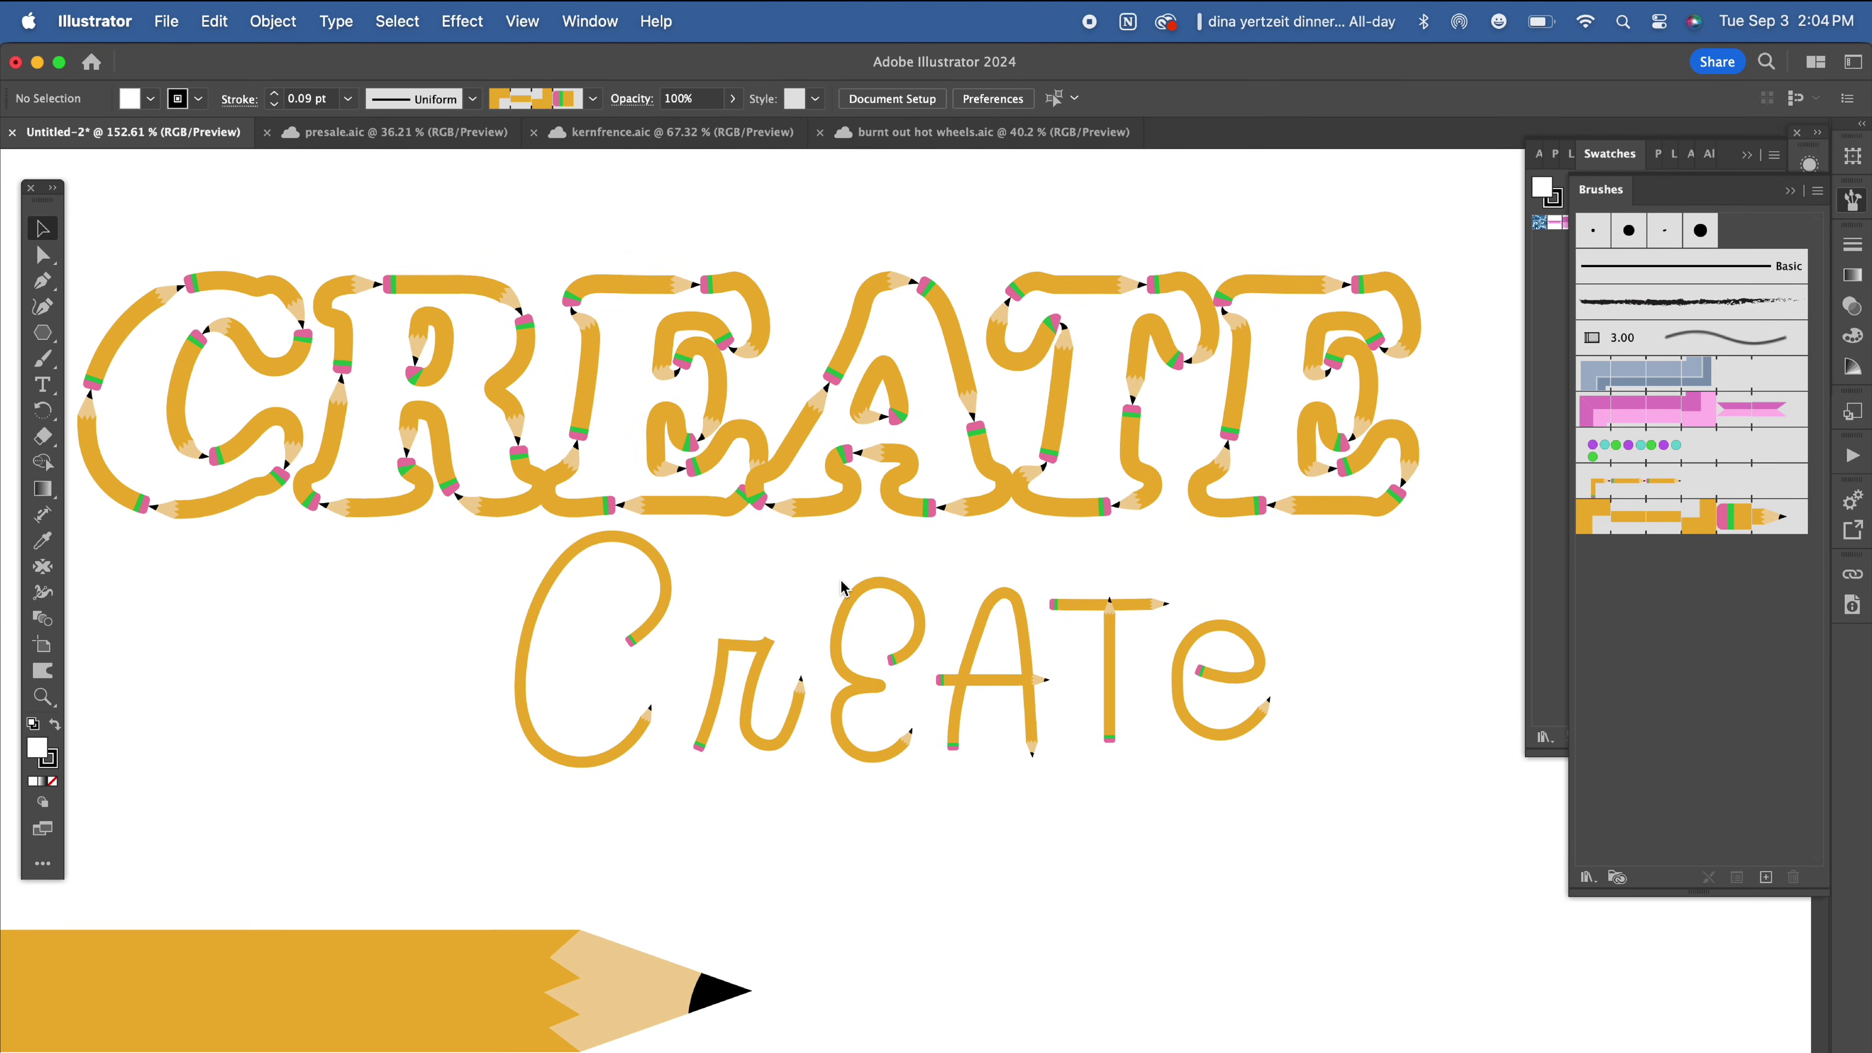
# Step: Apply the new pencil pattern brush to the outlined CREATE lettering and deselect it
pyautogui.click(842, 492)
pyautogui.click(1711, 514)
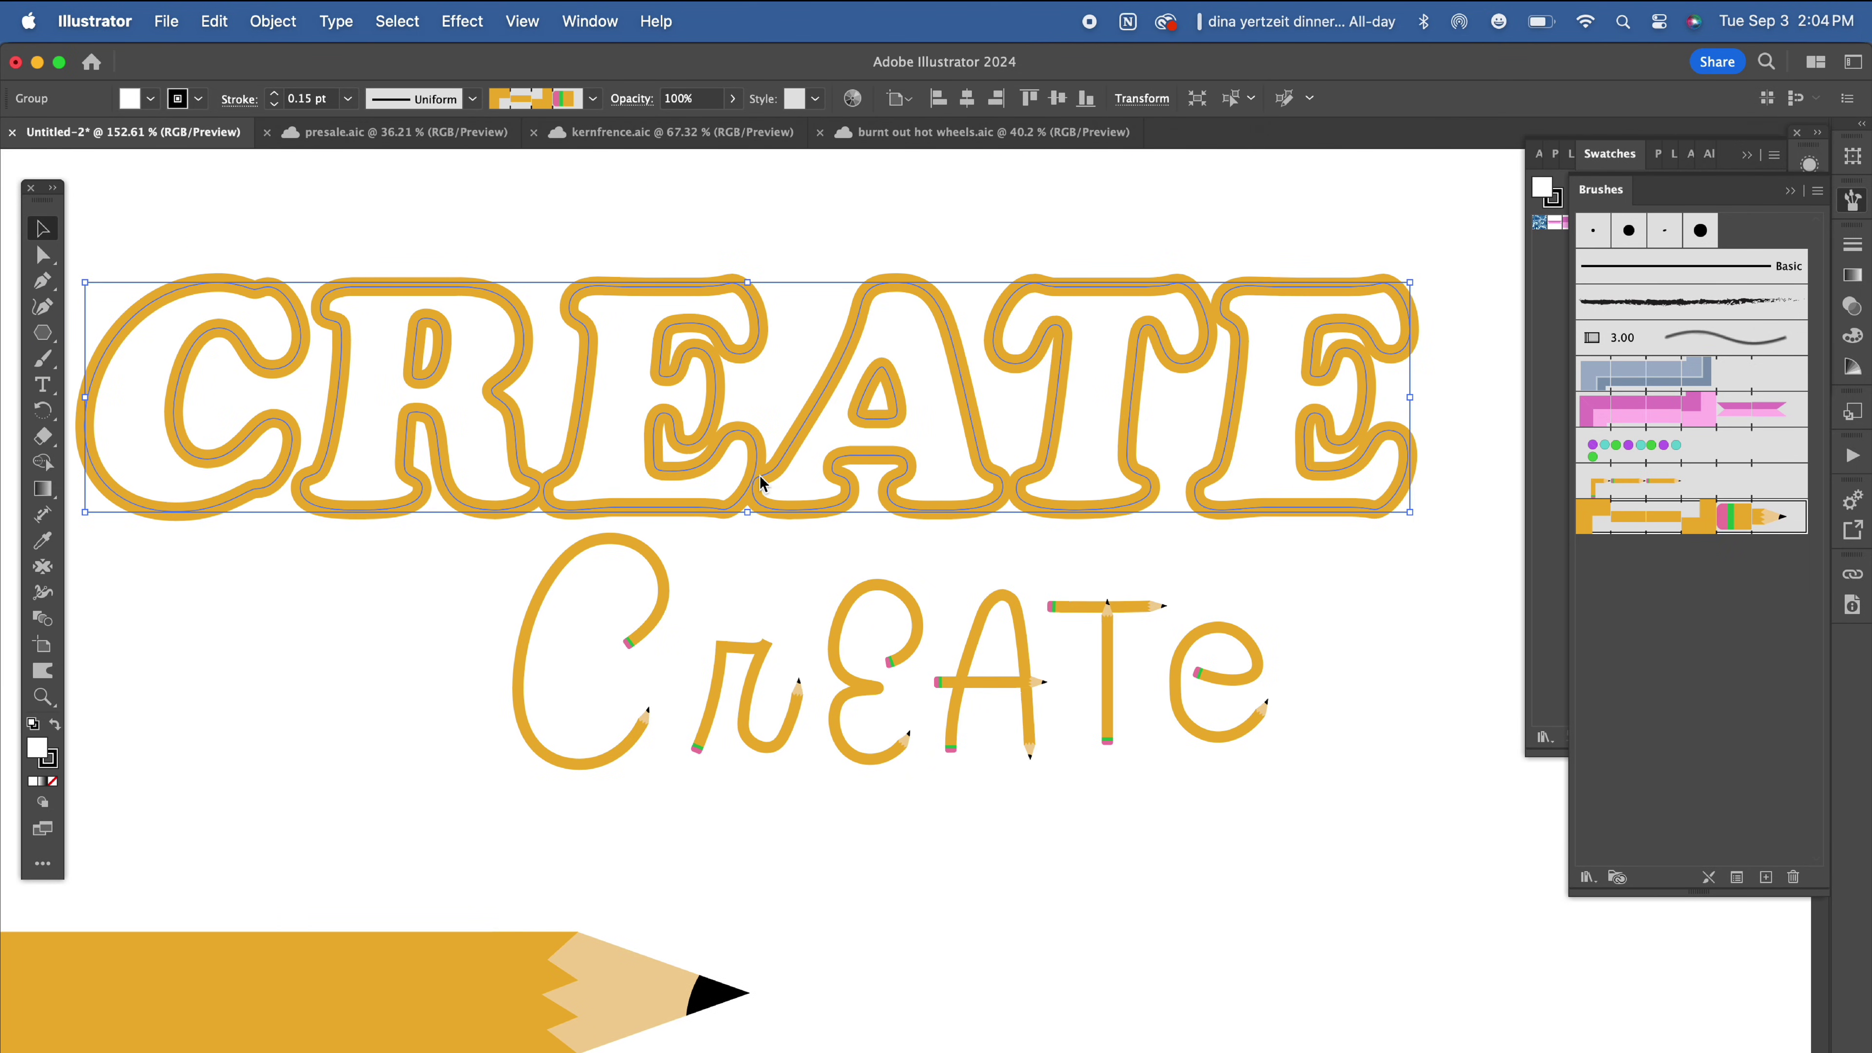
pyautogui.click(789, 237)
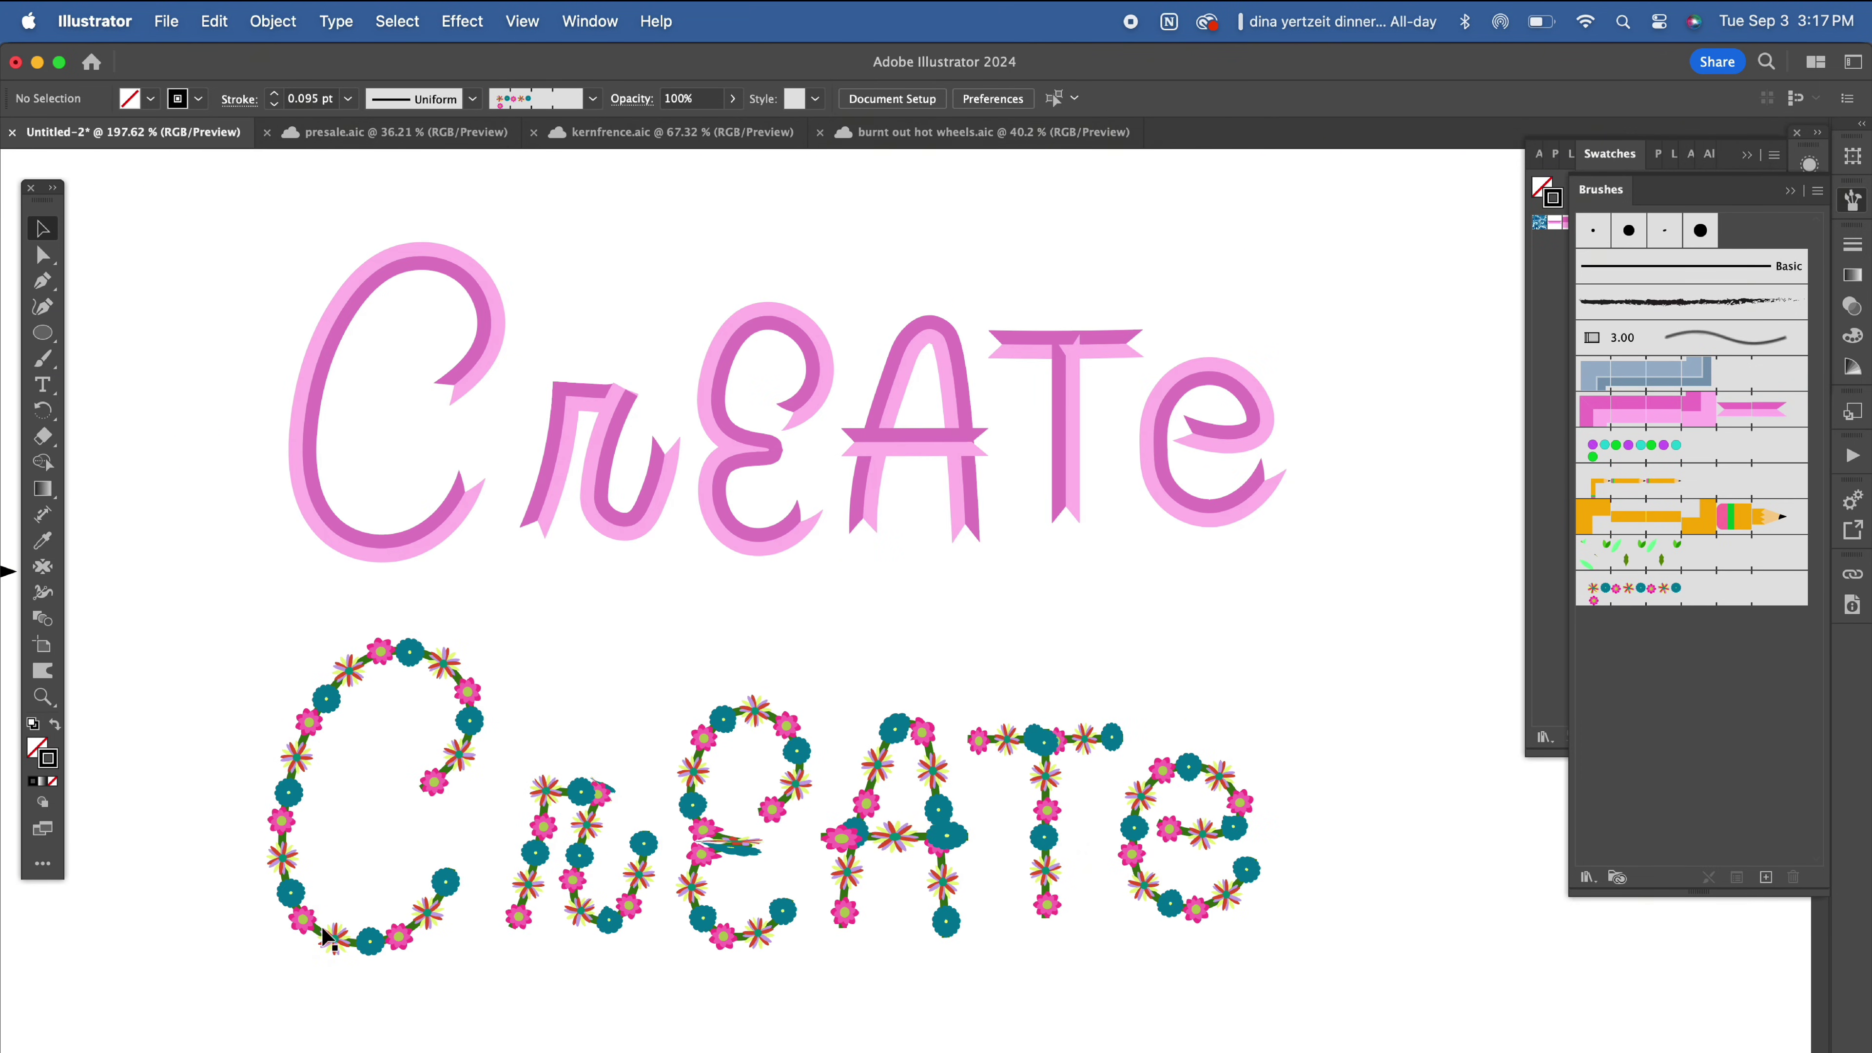
# Step: Paste the leaf-brushed Create lettering over the flower-brushed copy and align both by their top edges
pyautogui.moveTo(322, 928); pyautogui.dragTo(322, 927)
pyautogui.click(185, 915)
pyautogui.press('super+v')
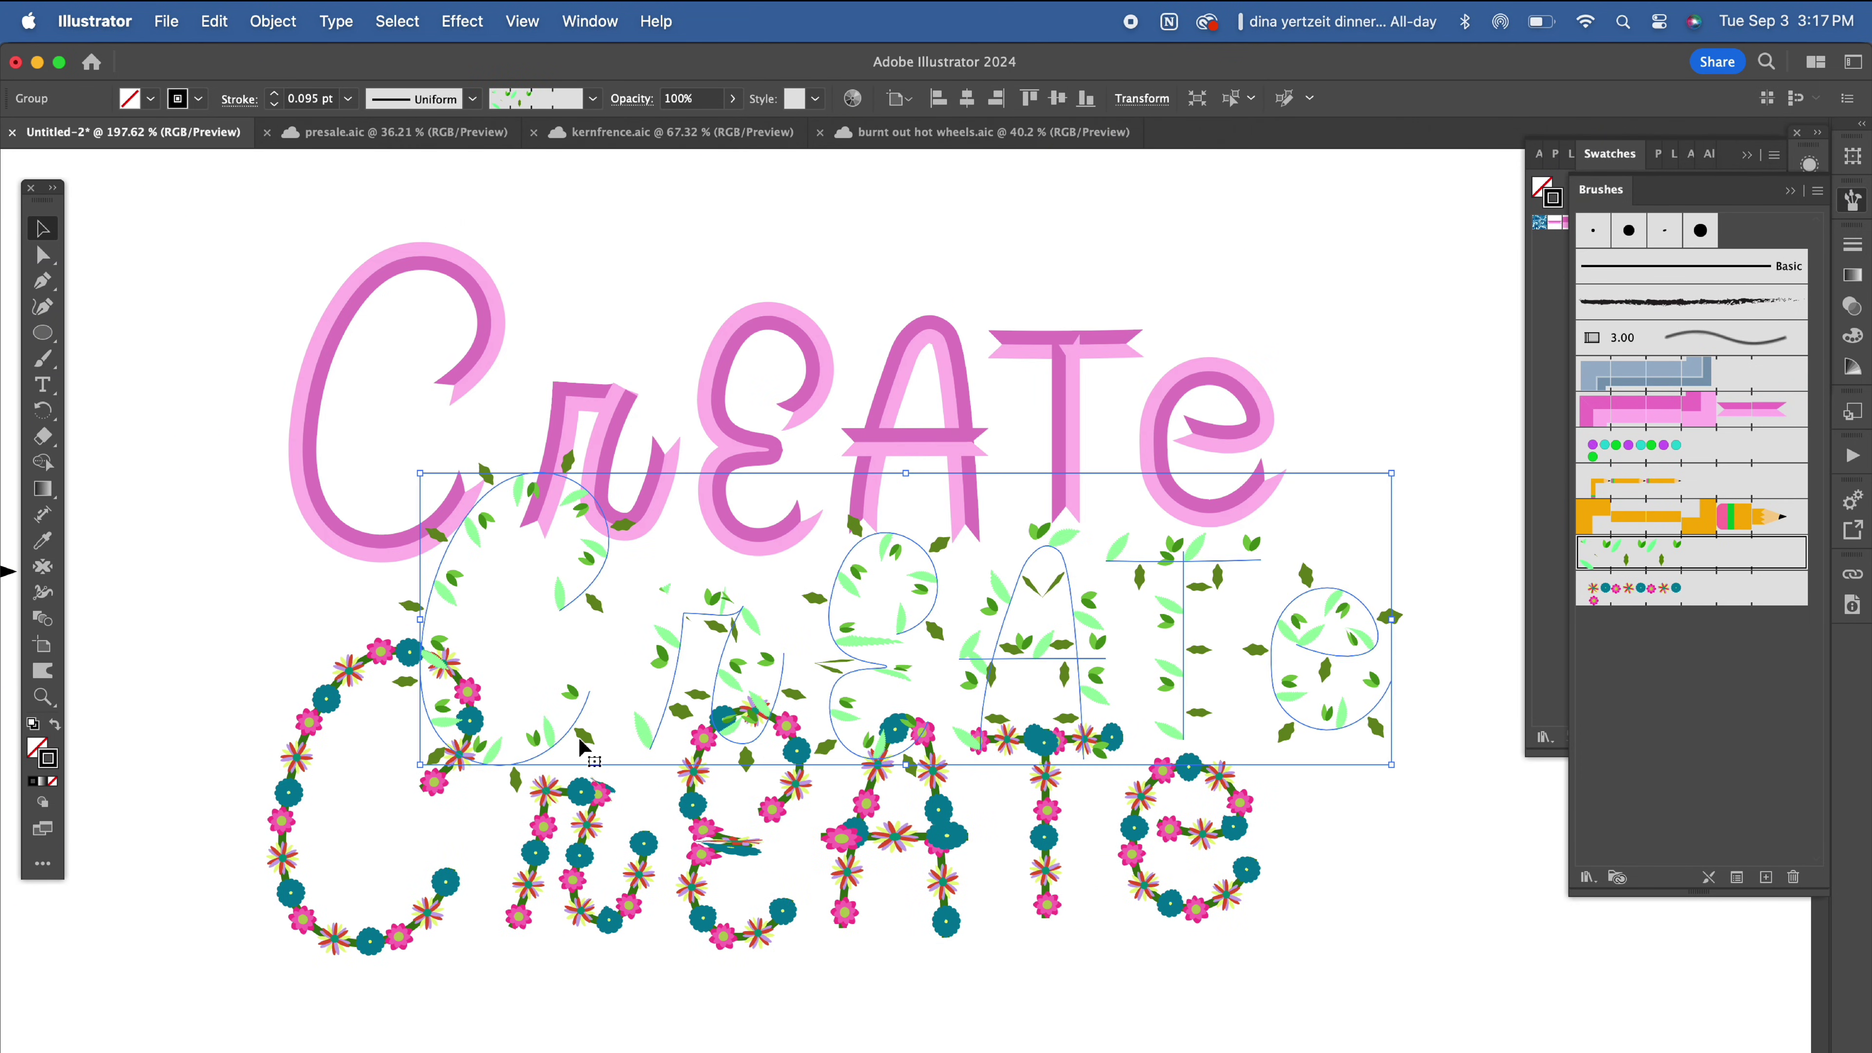
pyautogui.moveTo(665, 712)
pyautogui.mouseDown()
pyautogui.moveTo(510, 891)
pyautogui.moveTo(555, 886)
pyautogui.moveTo(533, 893)
pyautogui.mouseUp()
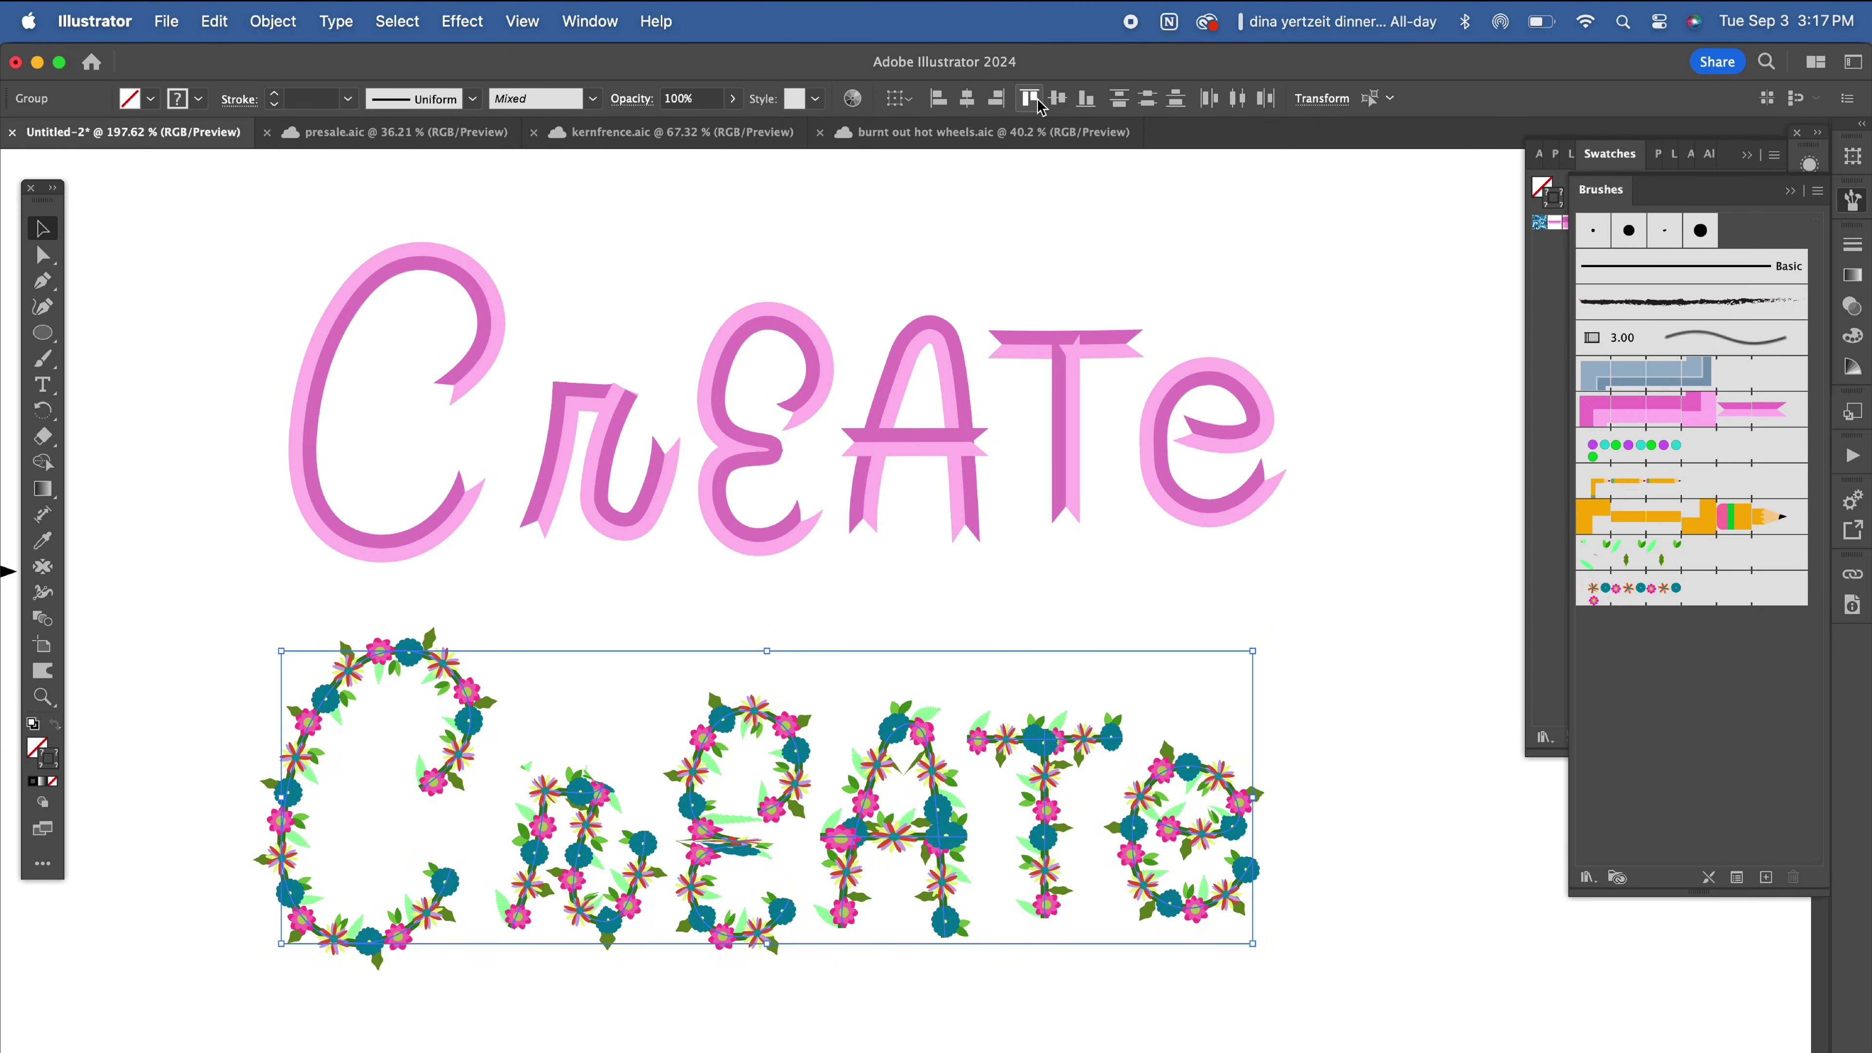
pyautogui.click(1343, 522)
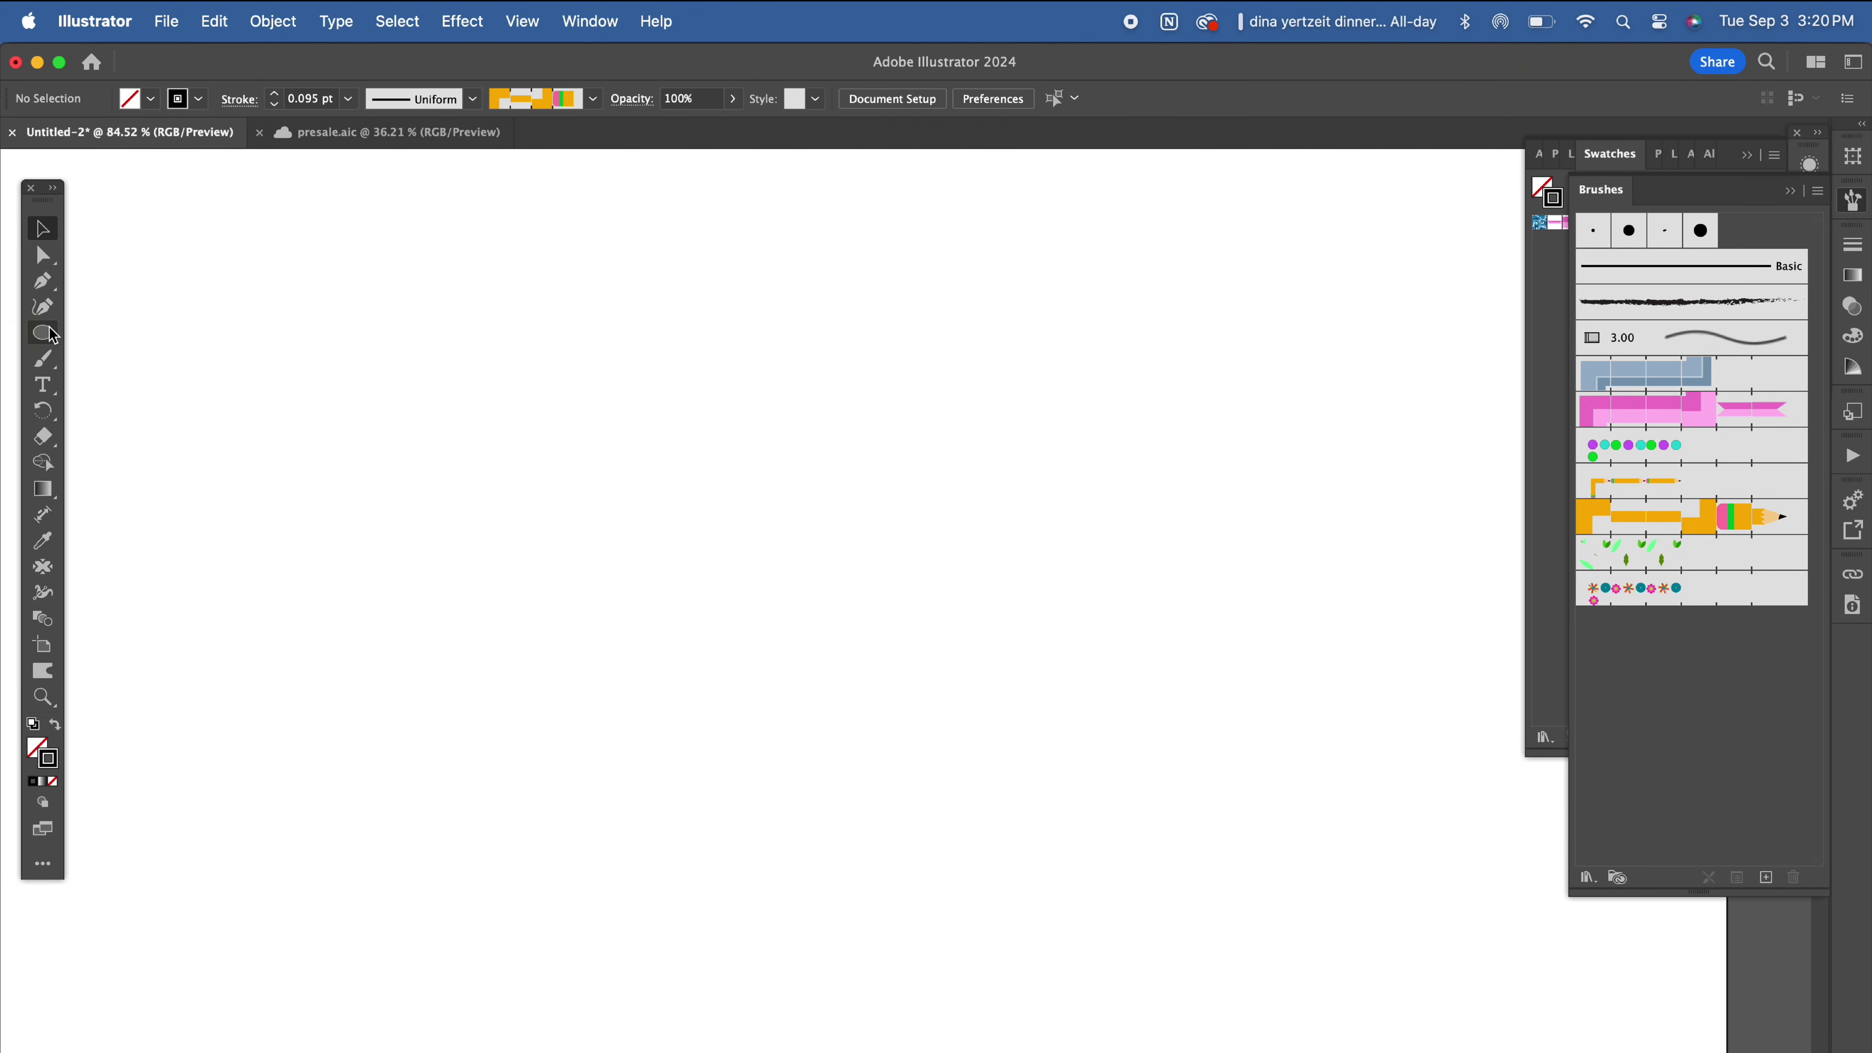
# Step: Draw a horizontal rectangle about 6 in wide and 1.35 in high, and swap its fill and stroke
pyautogui.click(65, 335)
pyautogui.click(133, 336)
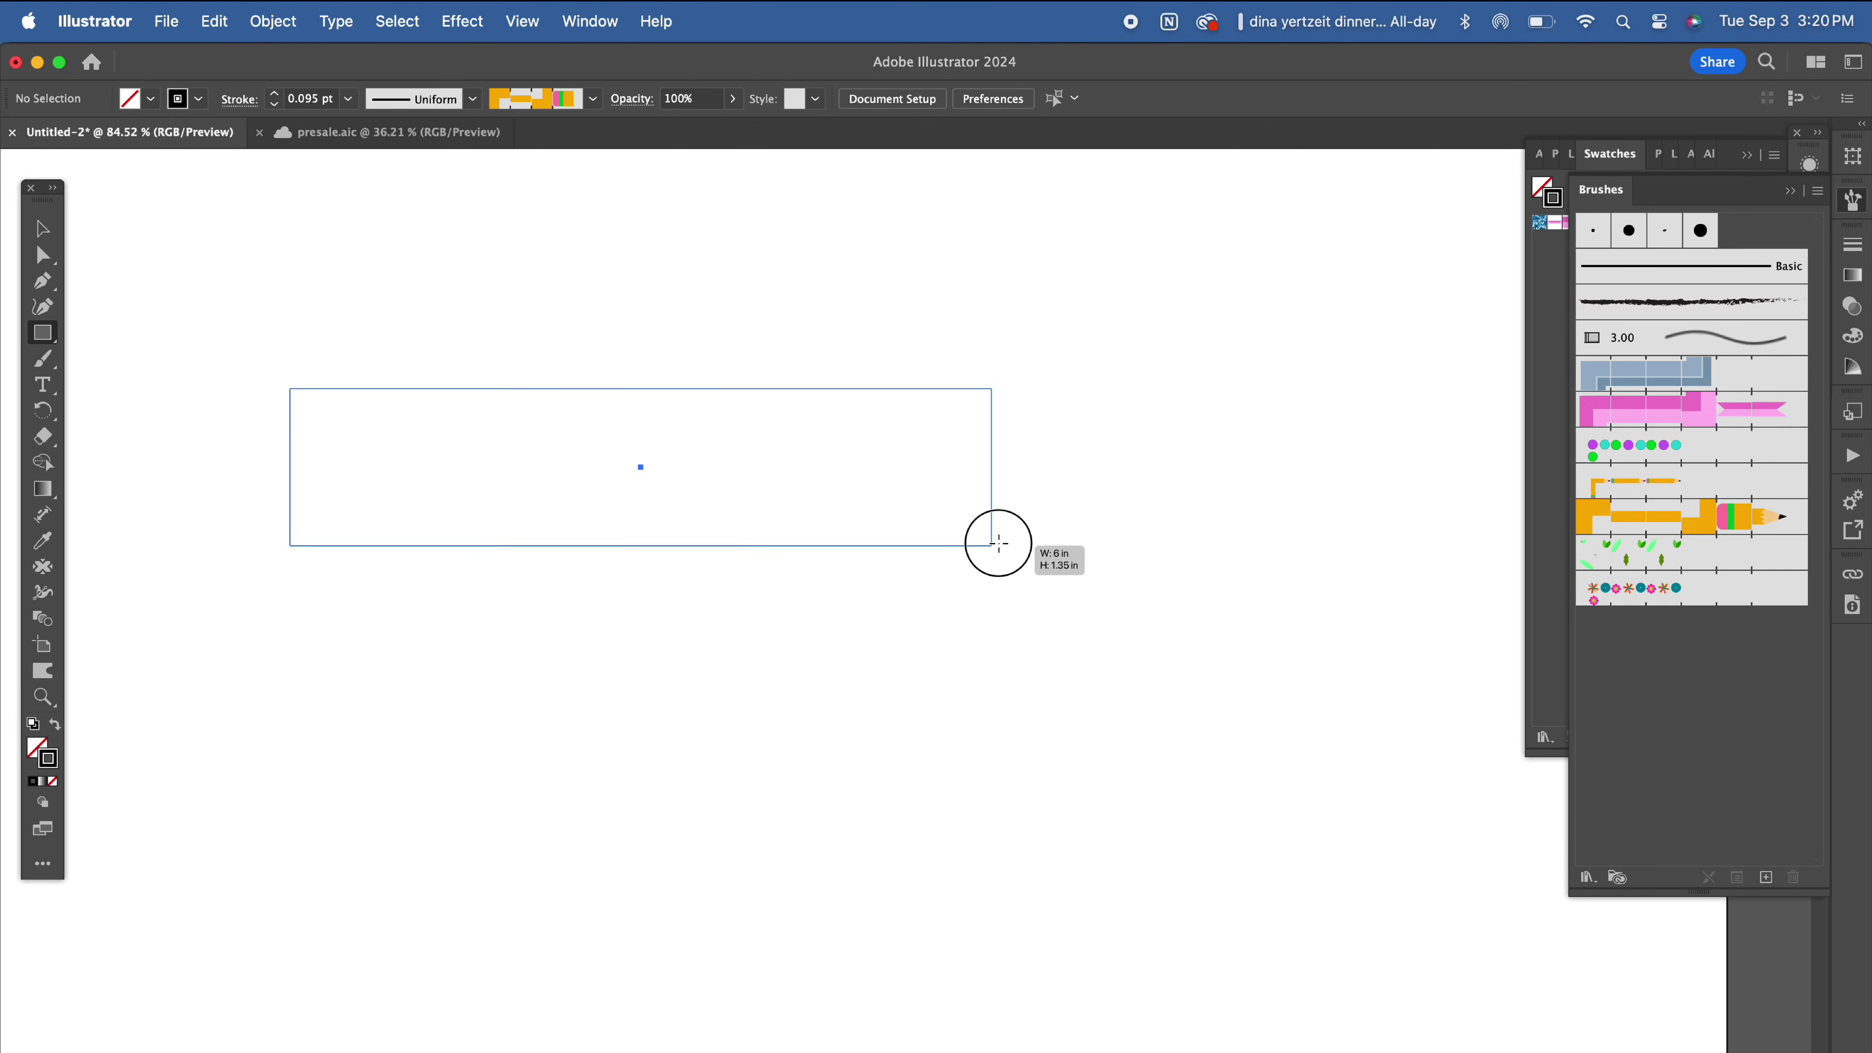
pyautogui.moveTo(998, 543); pyautogui.dragTo(994, 542)
pyautogui.hotkey('shift', 'x')
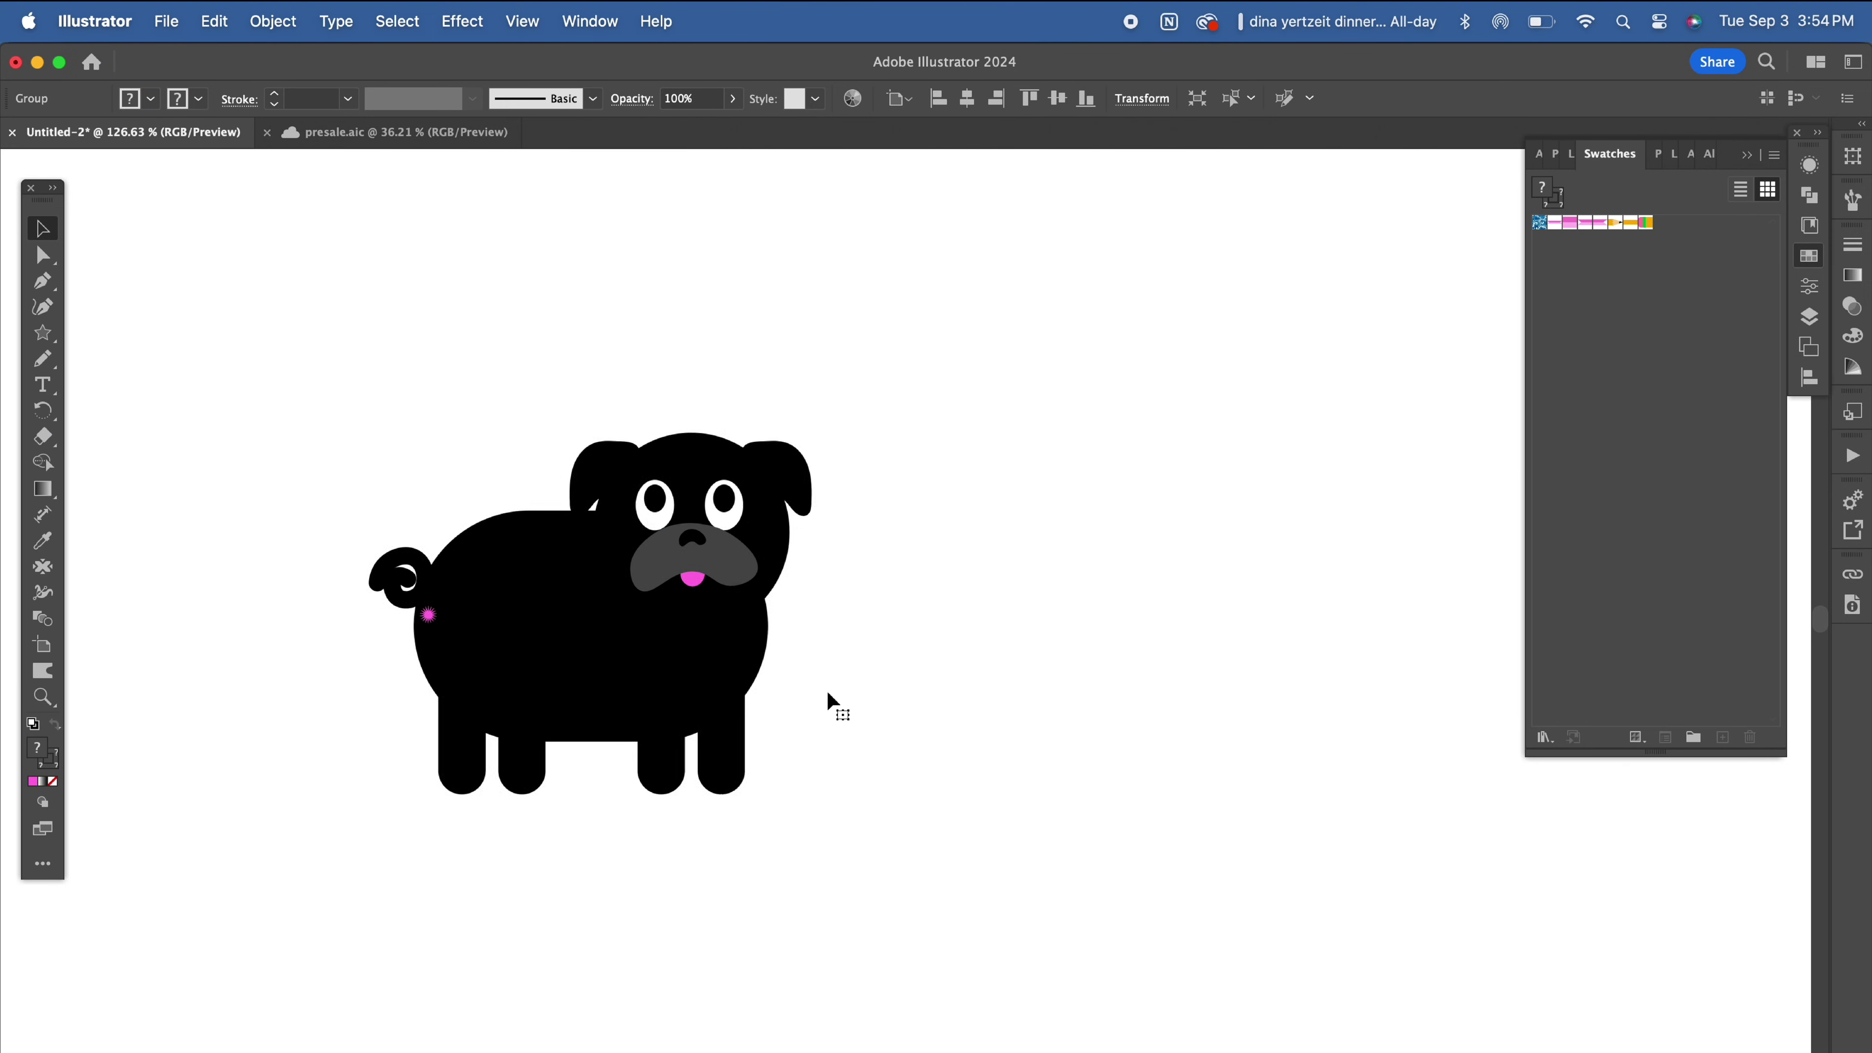
# Step: Duplicate the pug illustration so that a spare copy stands beside the original for cutting
pyautogui.moveTo(647, 652); pyautogui.dragTo(582, 642)
pyautogui.moveTo(582, 642); pyautogui.dragTo(845, 931)
pyautogui.doubleClick(493, 649)
pyautogui.doubleClick(1216, 624)
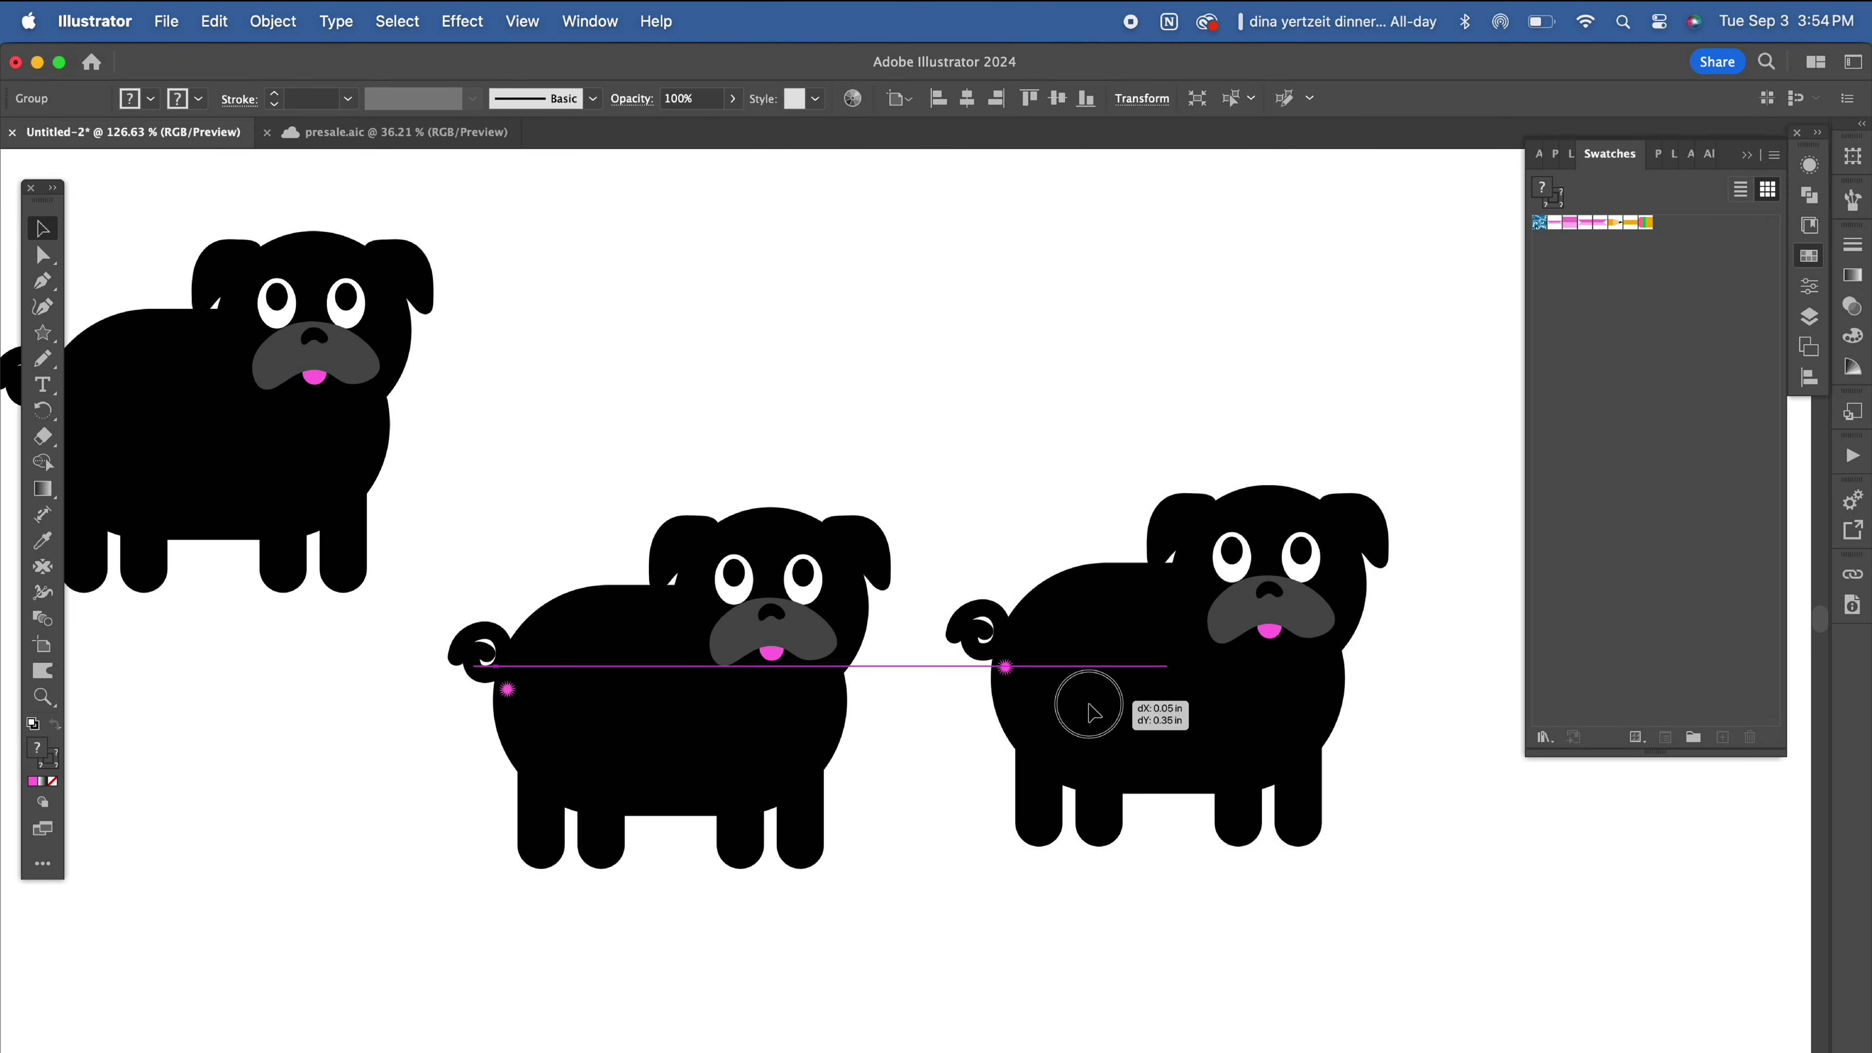
# Step: Erase a vertical strip through the middle of the rightmost pug copy's body
pyautogui.click(1078, 701)
pyautogui.doubleClick(43, 436)
pyautogui.press('Return')
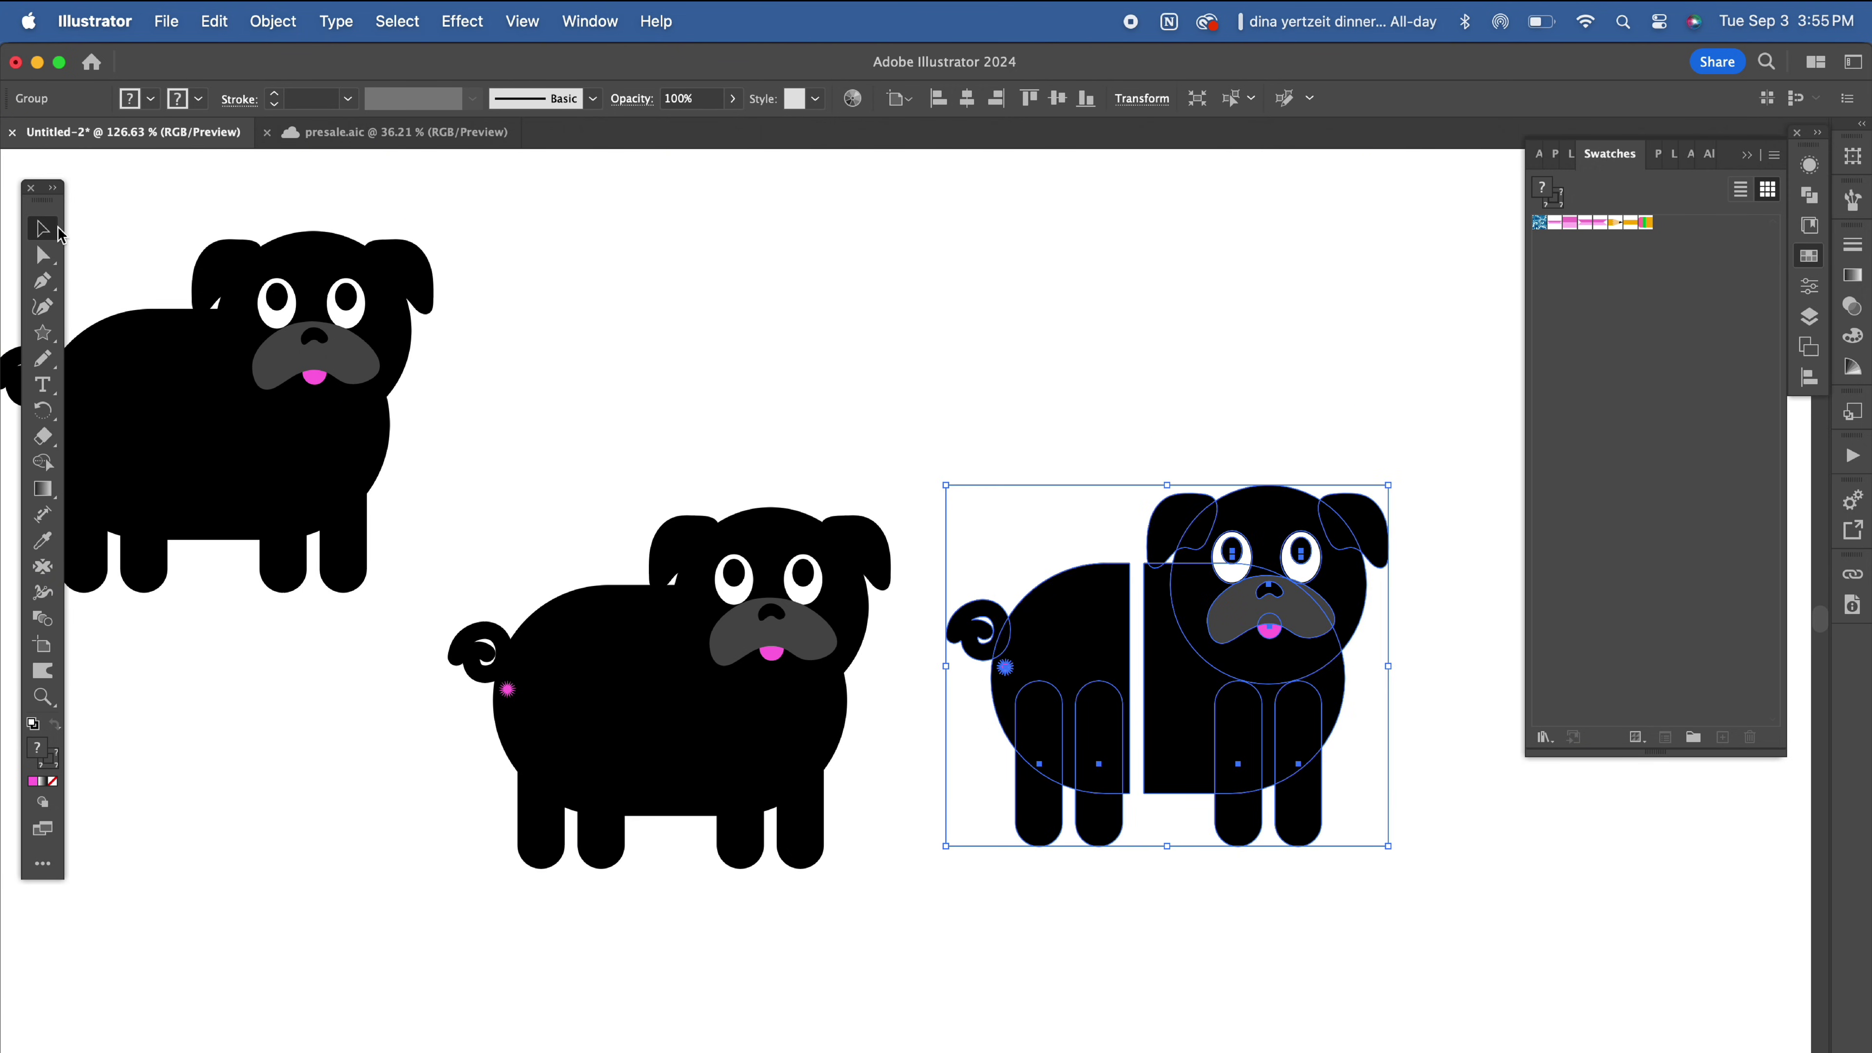
# Step: Ungroup the cut pug and select all the parts of its front half
pyautogui.click(1032, 457)
pyautogui.click(1245, 666)
pyautogui.rightClick(1245, 665)
pyautogui.click(1323, 825)
pyautogui.click(1437, 811)
pyautogui.click(1263, 677)
pyautogui.moveTo(1391, 871); pyautogui.dragTo(1162, 473)
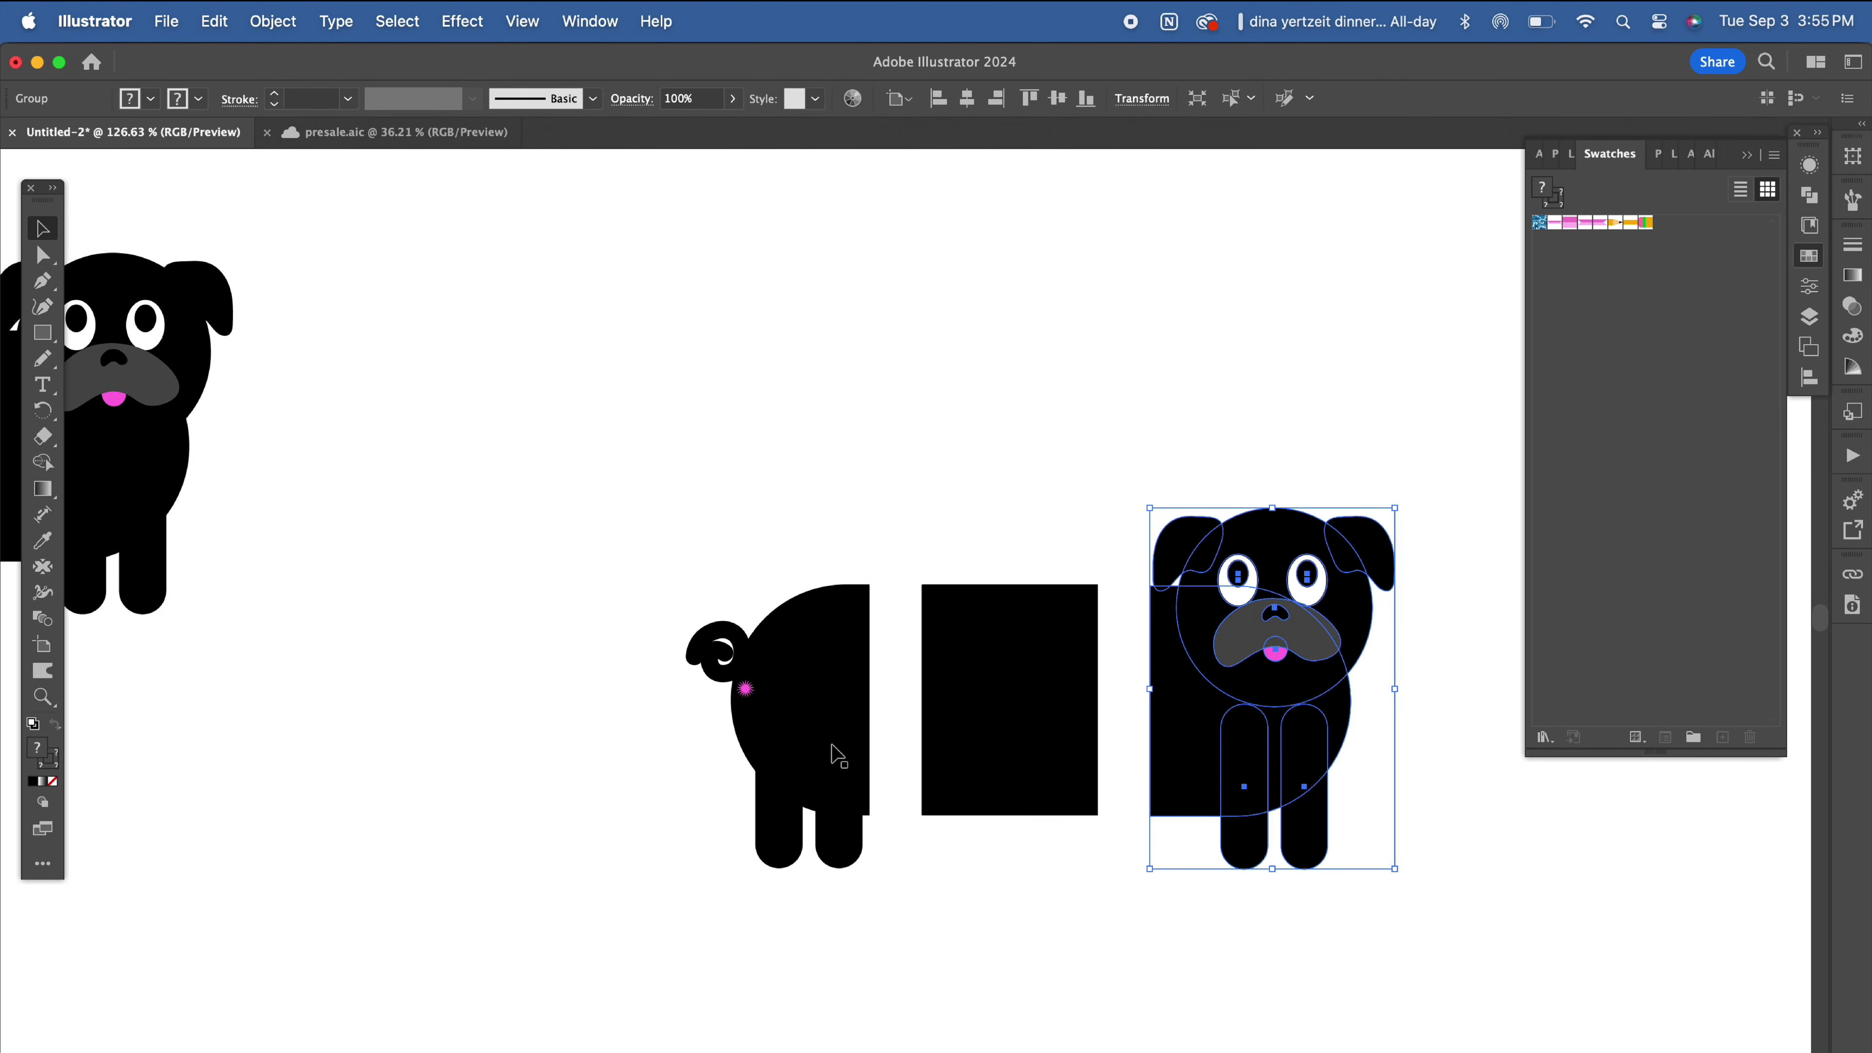
# Step: Align the bottom edges of the pug's rear and front halves, and select the rear half with the middle body block
pyautogui.keyDown('shift'); pyautogui.click(832, 745); pyautogui.keyUp('shift')
pyautogui.click(1085, 99)
pyautogui.click(977, 442)
pyautogui.click(859, 737)
pyautogui.keyDown('shift'); pyautogui.click(1039, 725); pyautogui.keyUp('shift')
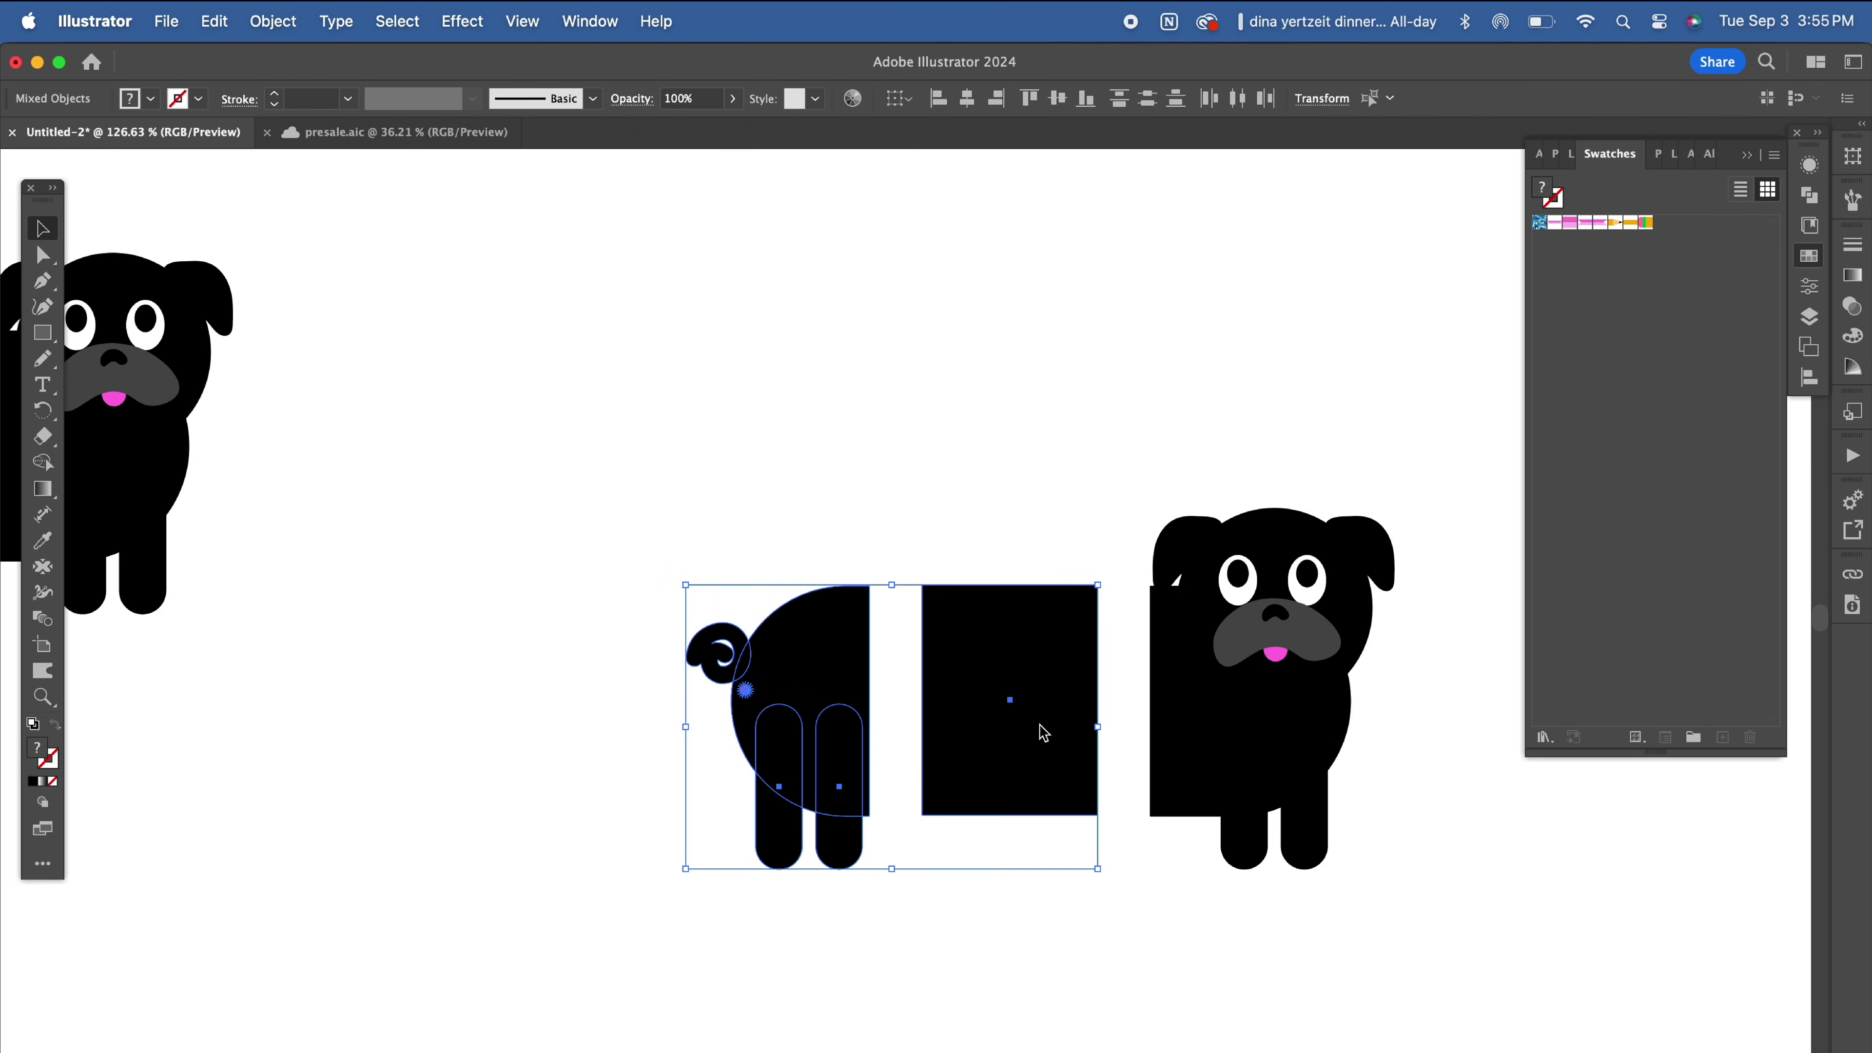
# Step: Frame the pug's rear half with a rectangle about 2.19 in high, copy it over the other two pieces, and widen the front frame
pyautogui.press('m')
pyautogui.moveTo(672, 500); pyautogui.dragTo(897, 882)
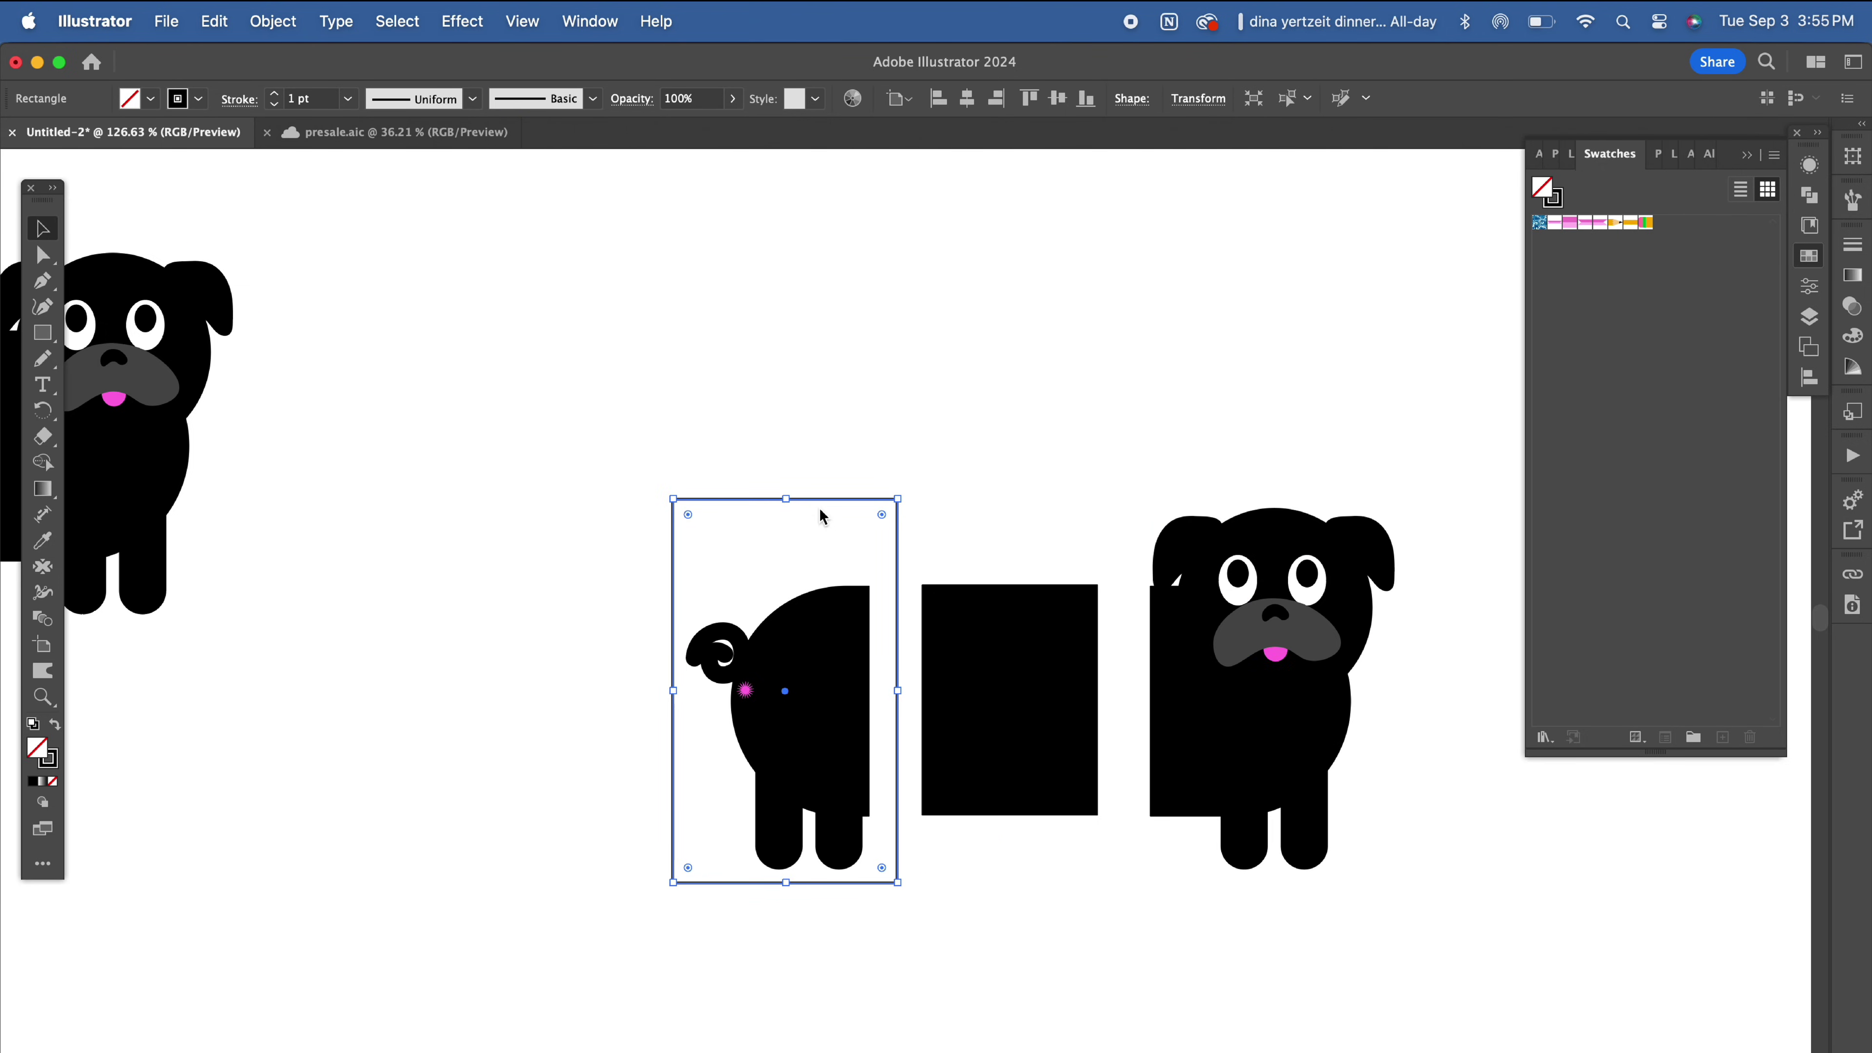
pyautogui.moveTo(826, 506); pyautogui.dragTo(1021, 507)
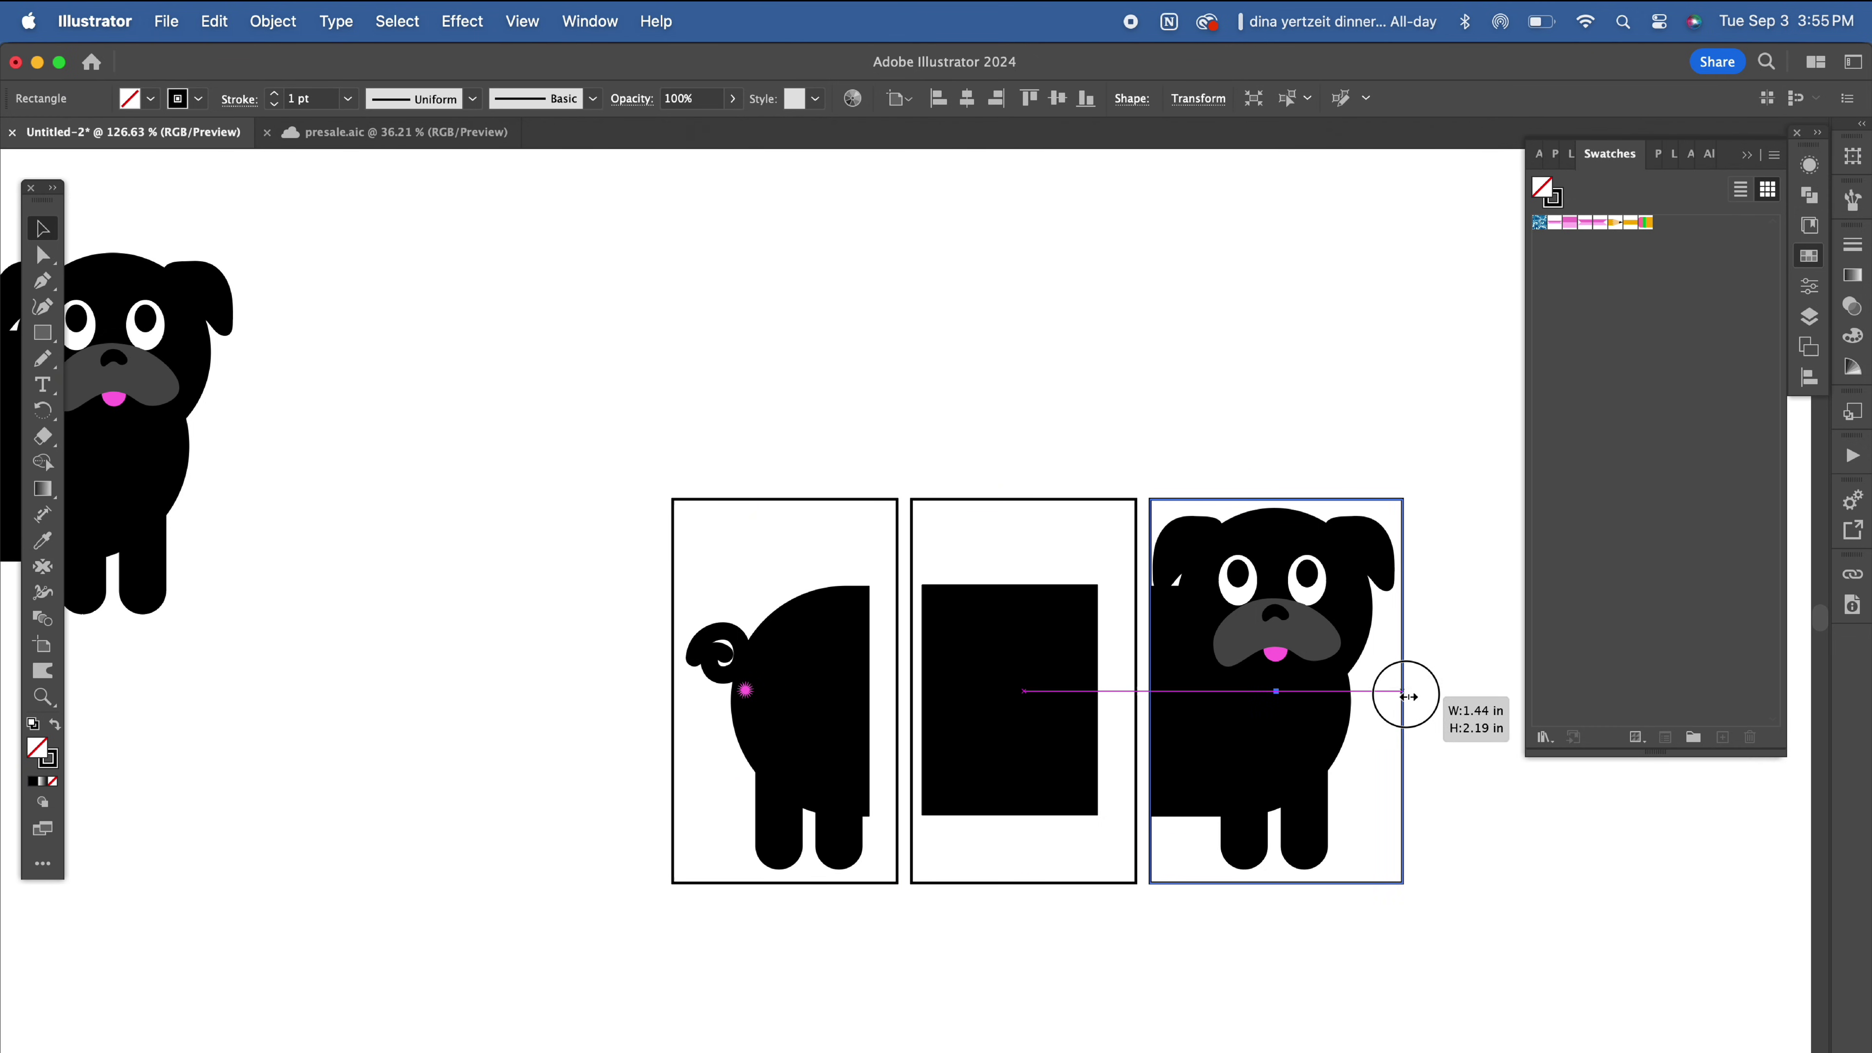
pyautogui.moveTo(1416, 721); pyautogui.dragTo(1420, 721)
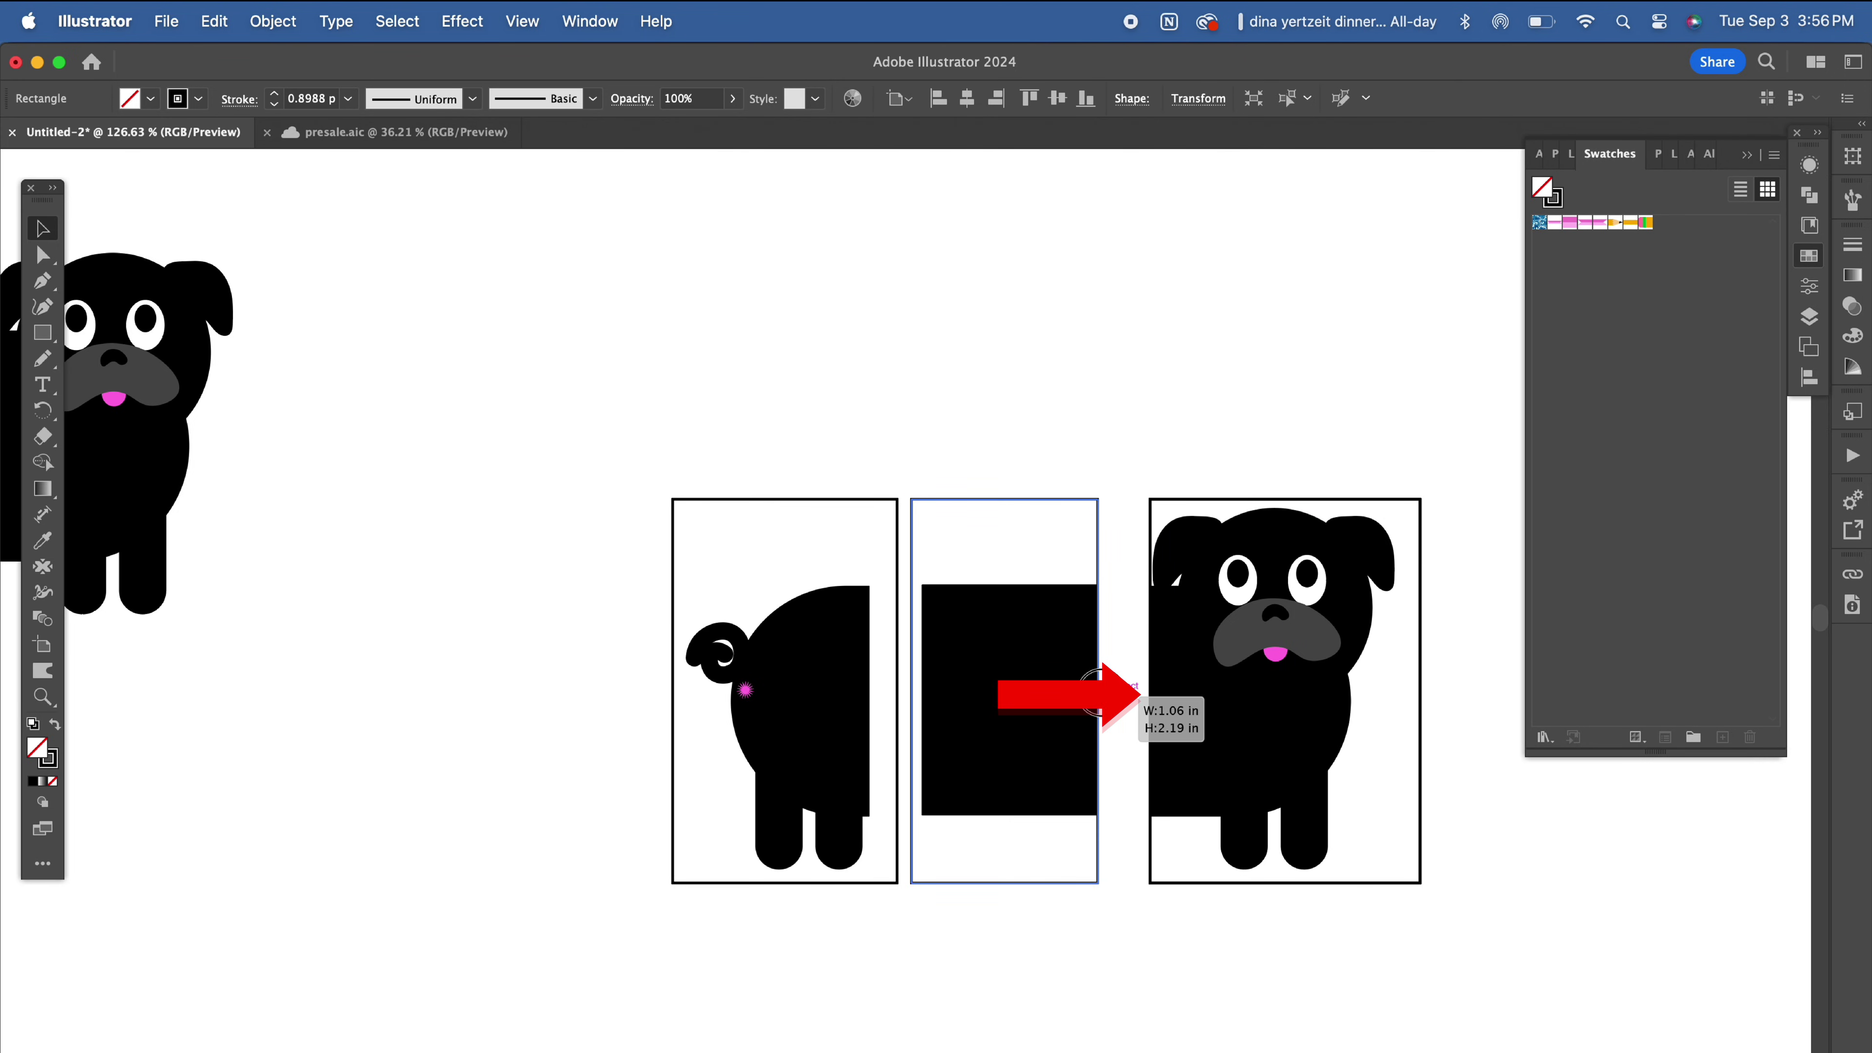
# Step: Clip the pug's rear half and middle body block to their rectangular frames
pyautogui.moveTo(556, 422); pyautogui.dragTo(809, 649)
pyautogui.rightClick(809, 664)
pyautogui.click(884, 922)
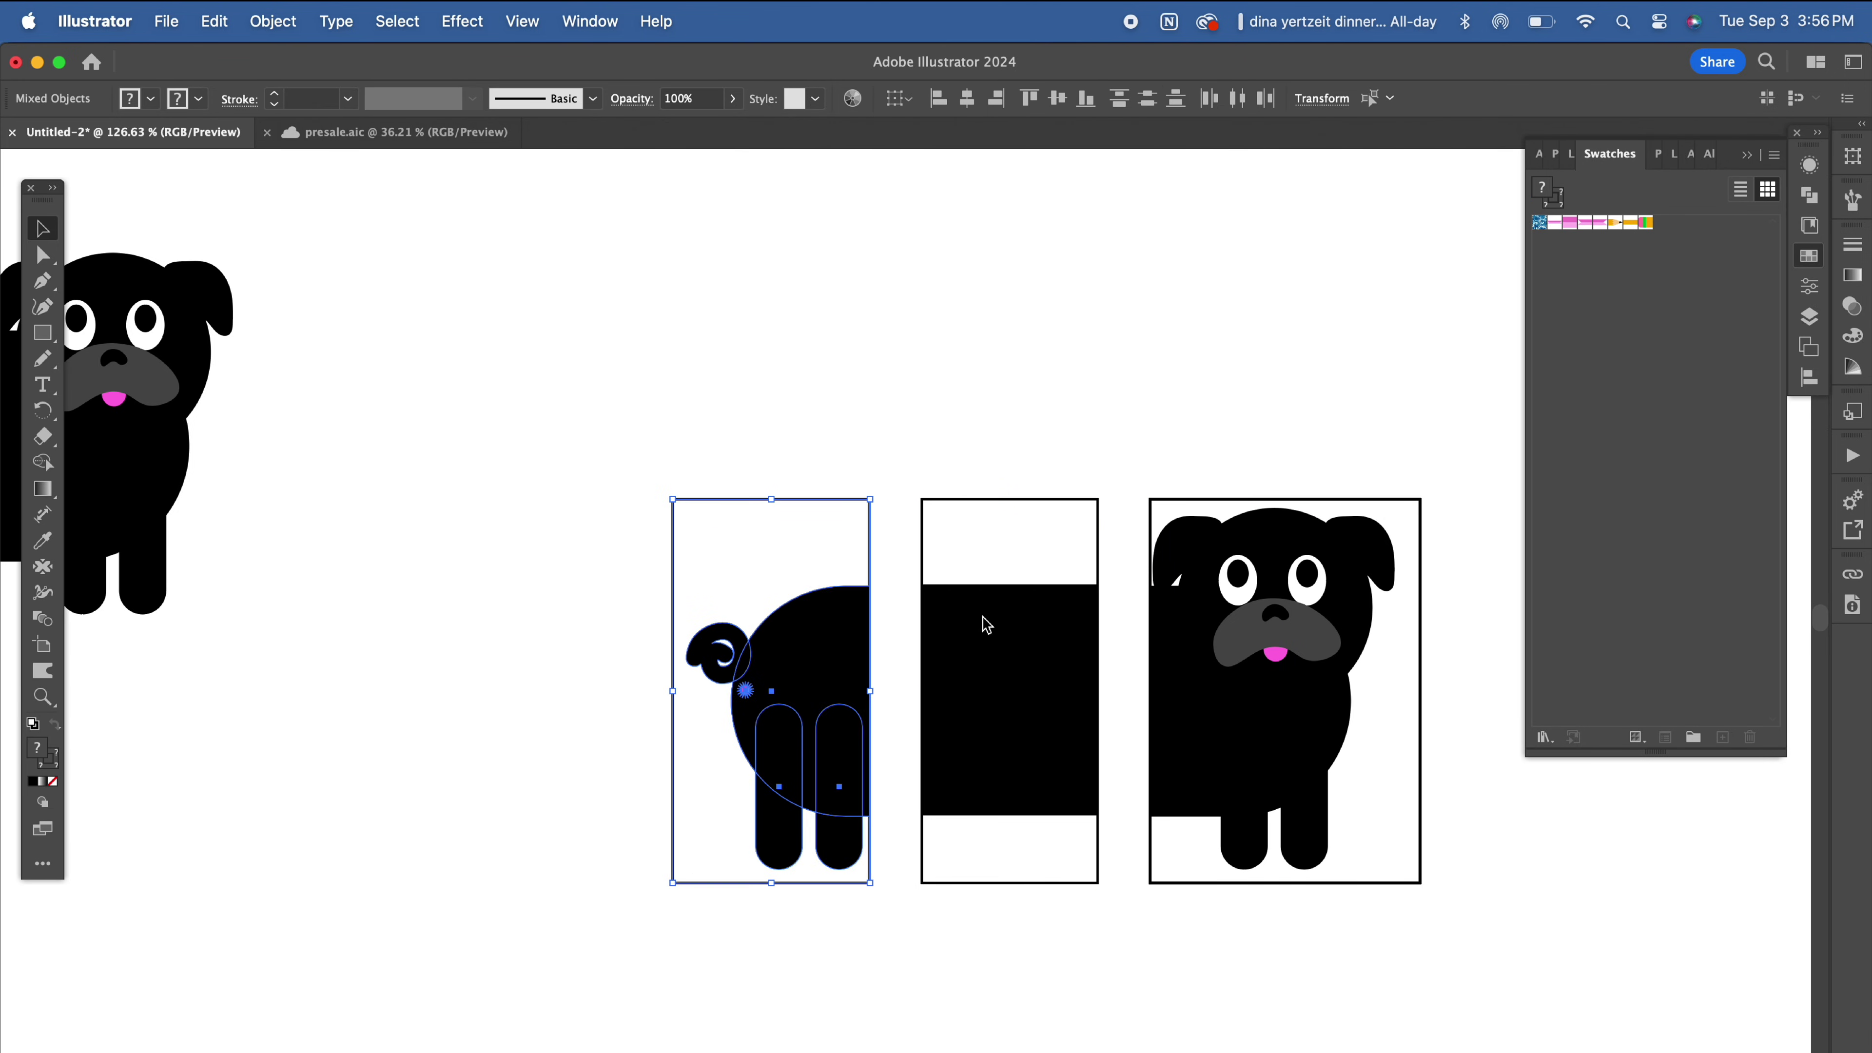
pyautogui.moveTo(910, 472); pyautogui.dragTo(1055, 686)
pyautogui.rightClick(1056, 693)
pyautogui.click(1133, 836)
# Step: Clip the pug's front half to its frame and add the front, middle and rear pieces as pattern swatches
pyautogui.rightClick(1316, 743)
pyautogui.moveTo(1127, 471); pyautogui.dragTo(1648, 391)
pyautogui.click(1385, 924)
pyautogui.click(1385, 932)
pyautogui.moveTo(1014, 671); pyautogui.dragTo(1693, 338)
pyautogui.moveTo(785, 718); pyautogui.dragTo(786, 717)
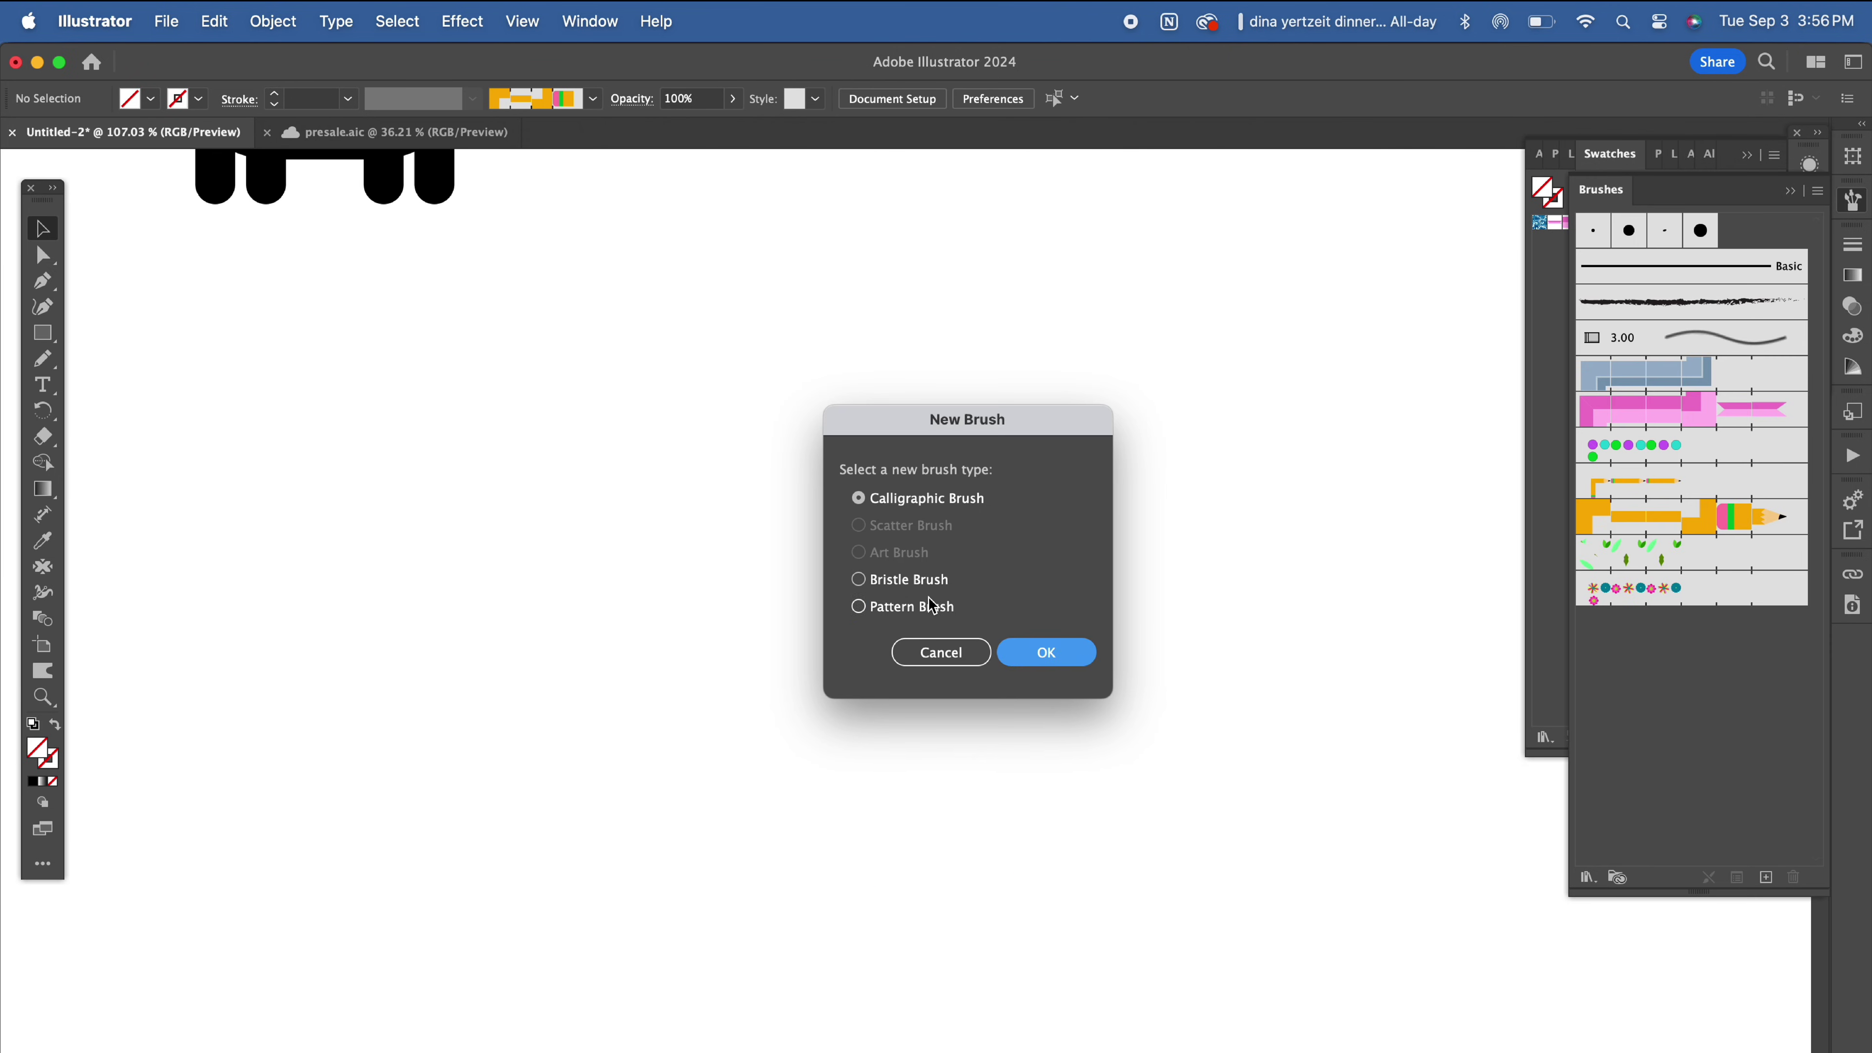
# Step: Start a Pattern Brush with the pug's rear, New Pattern Swatch 37, as start tile and its front, New Pattern Swatch 35, as end tile
pyautogui.click(856, 606)
pyautogui.click(1048, 652)
pyautogui.click(1372, 468)
pyautogui.click(1353, 487)
pyautogui.click(1353, 483)
pyautogui.click(1219, 627)
# Step: Assign the pug's middle block, New Pattern Swatch 36, to the brush's inner corner and side tiles
pyautogui.click(1274, 478)
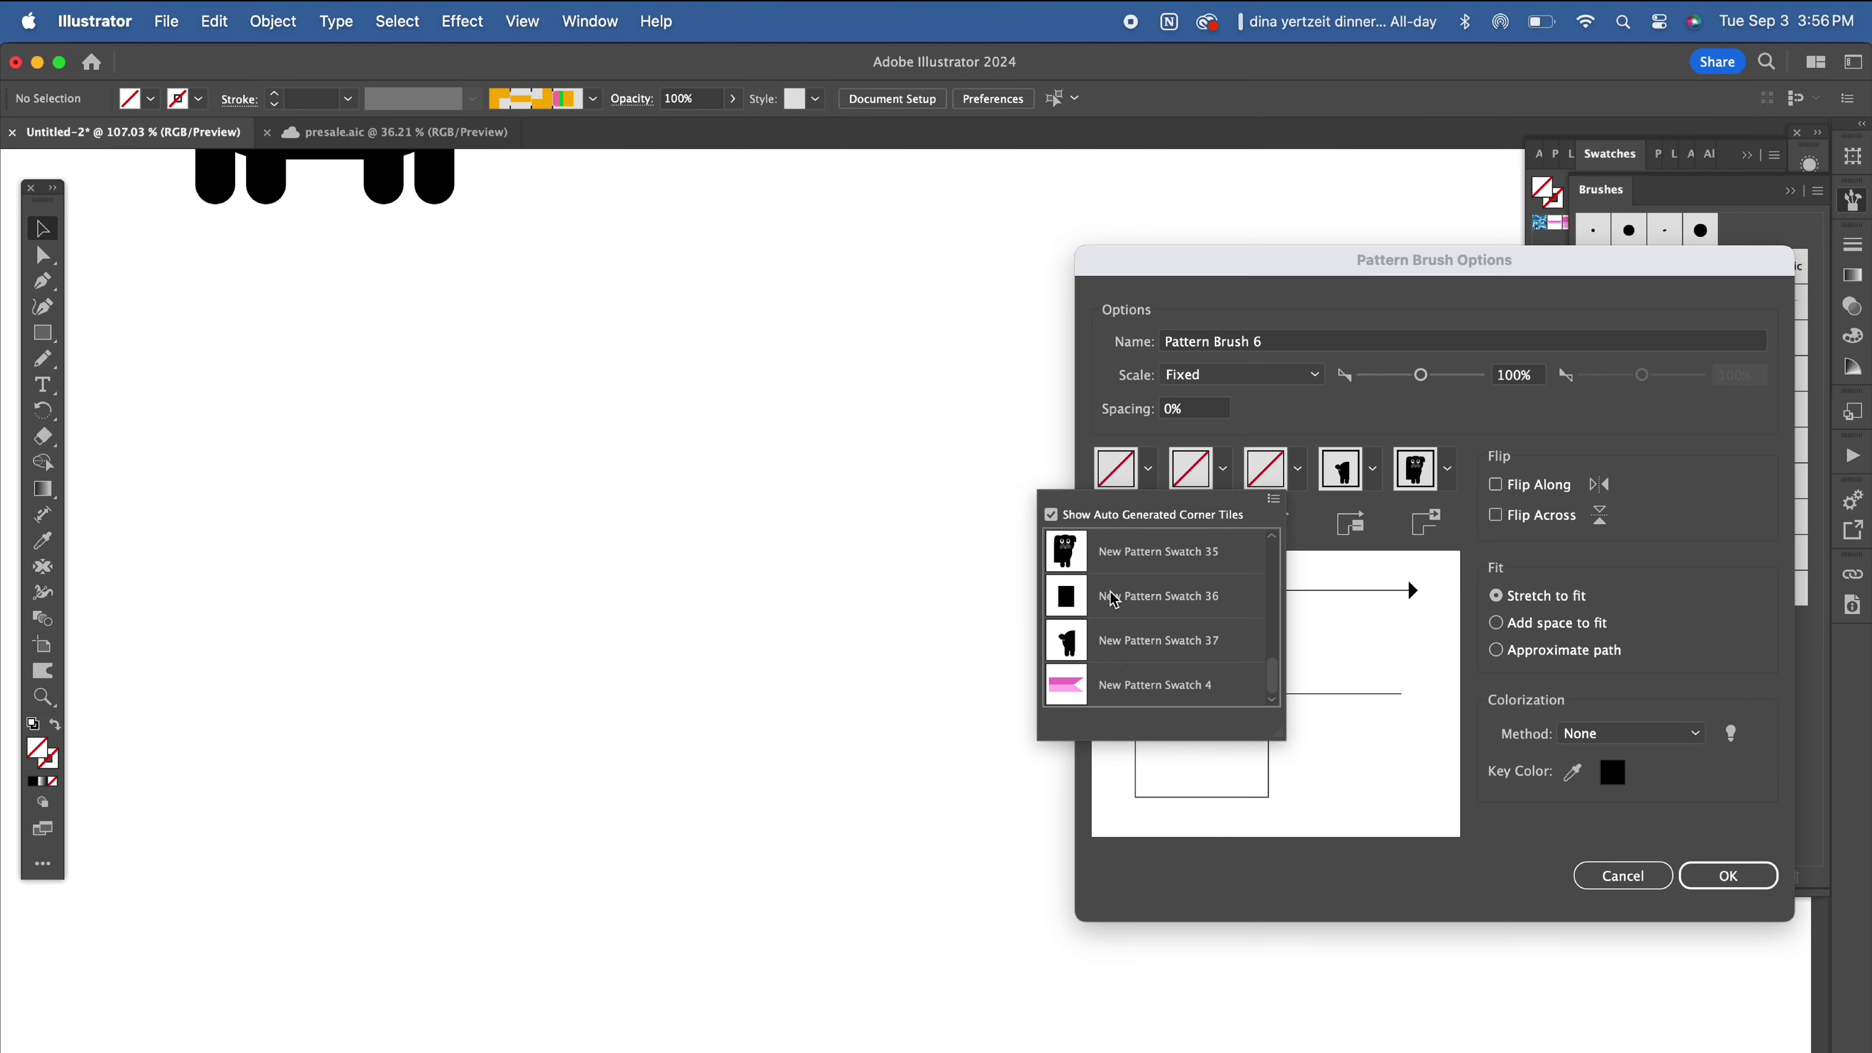
pyautogui.click(1107, 595)
pyautogui.click(1199, 478)
pyautogui.click(1065, 583)
# Step: Give the outer corner an auto-generated tile, set the inner corner to Auto-Centered, and accept the pug brush
pyautogui.click(1126, 478)
pyautogui.scroll(-10, 1029, 618)
pyautogui.click(1032, 619)
pyautogui.click(1267, 479)
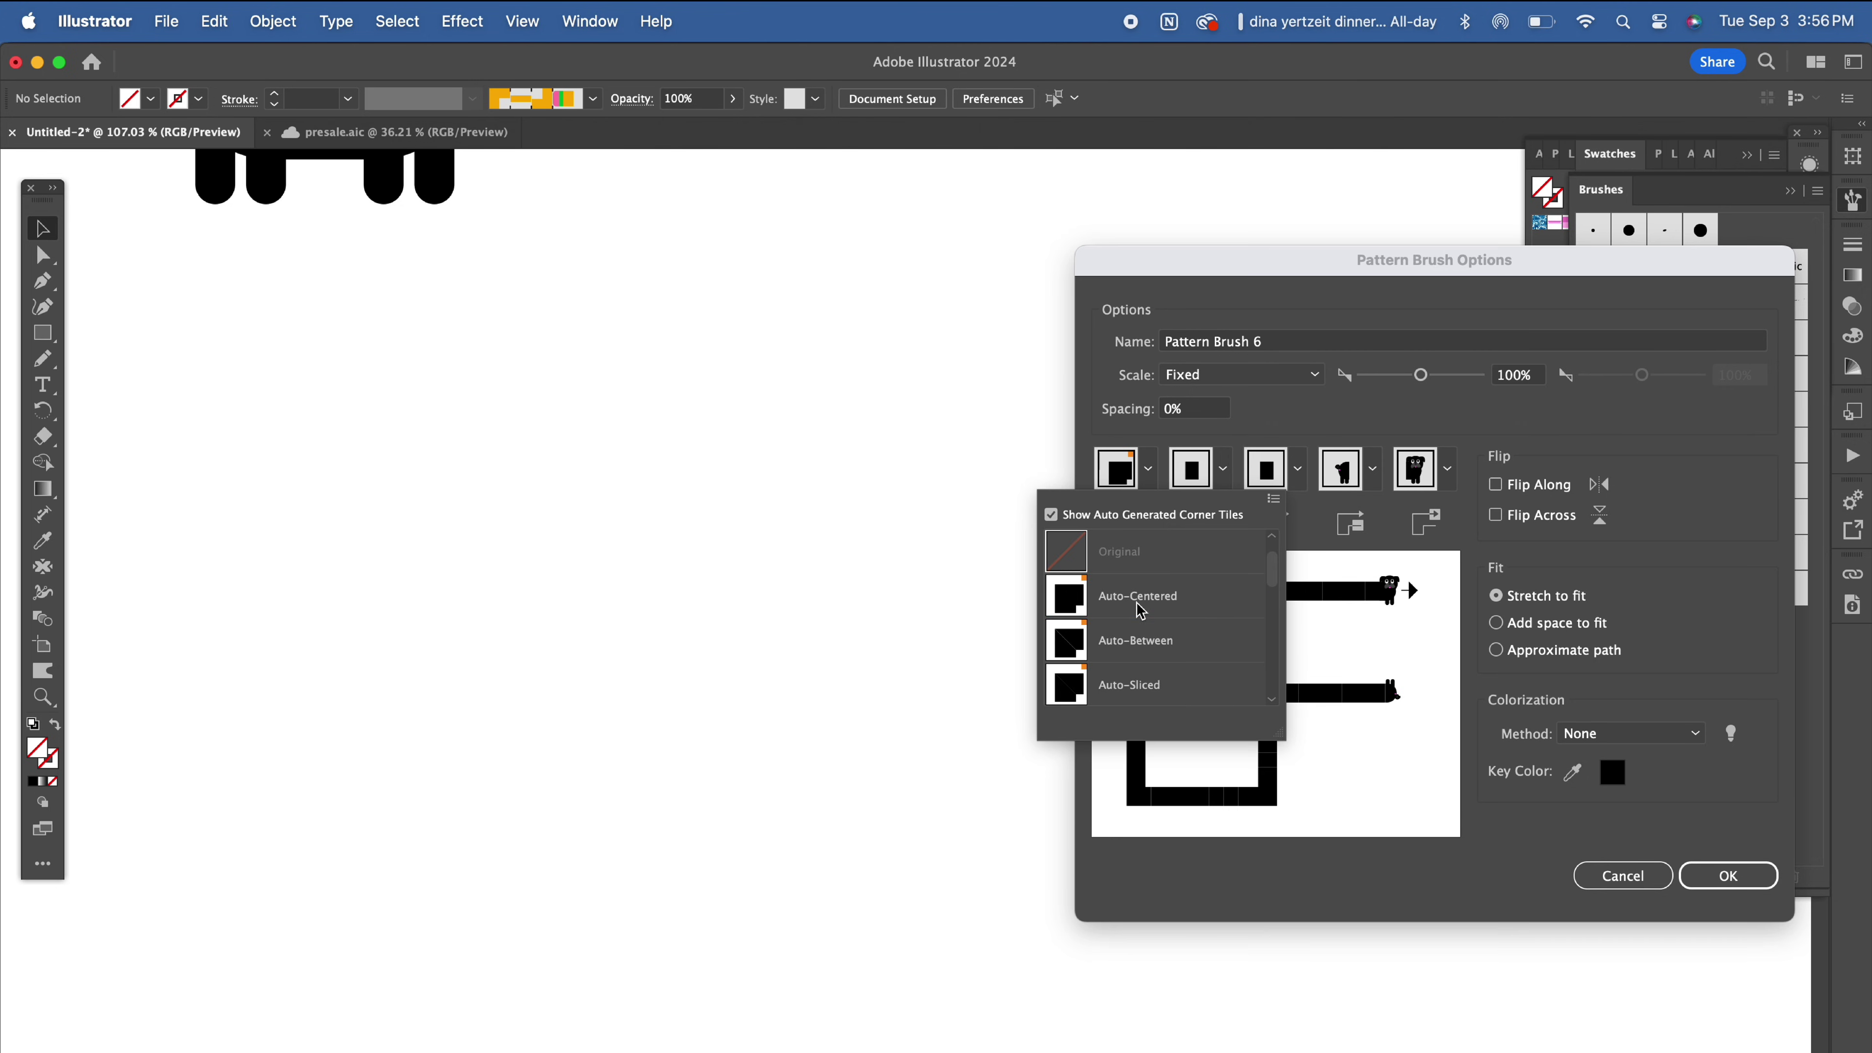
pyautogui.click(1131, 610)
pyautogui.click(1728, 875)
# Step: Draw a long wavy path across the artboard with the pug brush and set its stroke weight to 0.15 pt
pyautogui.click(44, 358)
pyautogui.moveTo(121, 581); pyautogui.dragTo(999, 529)
pyautogui.doubleClick(301, 99)
pyautogui.write('0.15')
pyautogui.press('Return')
pyautogui.click(43, 229)
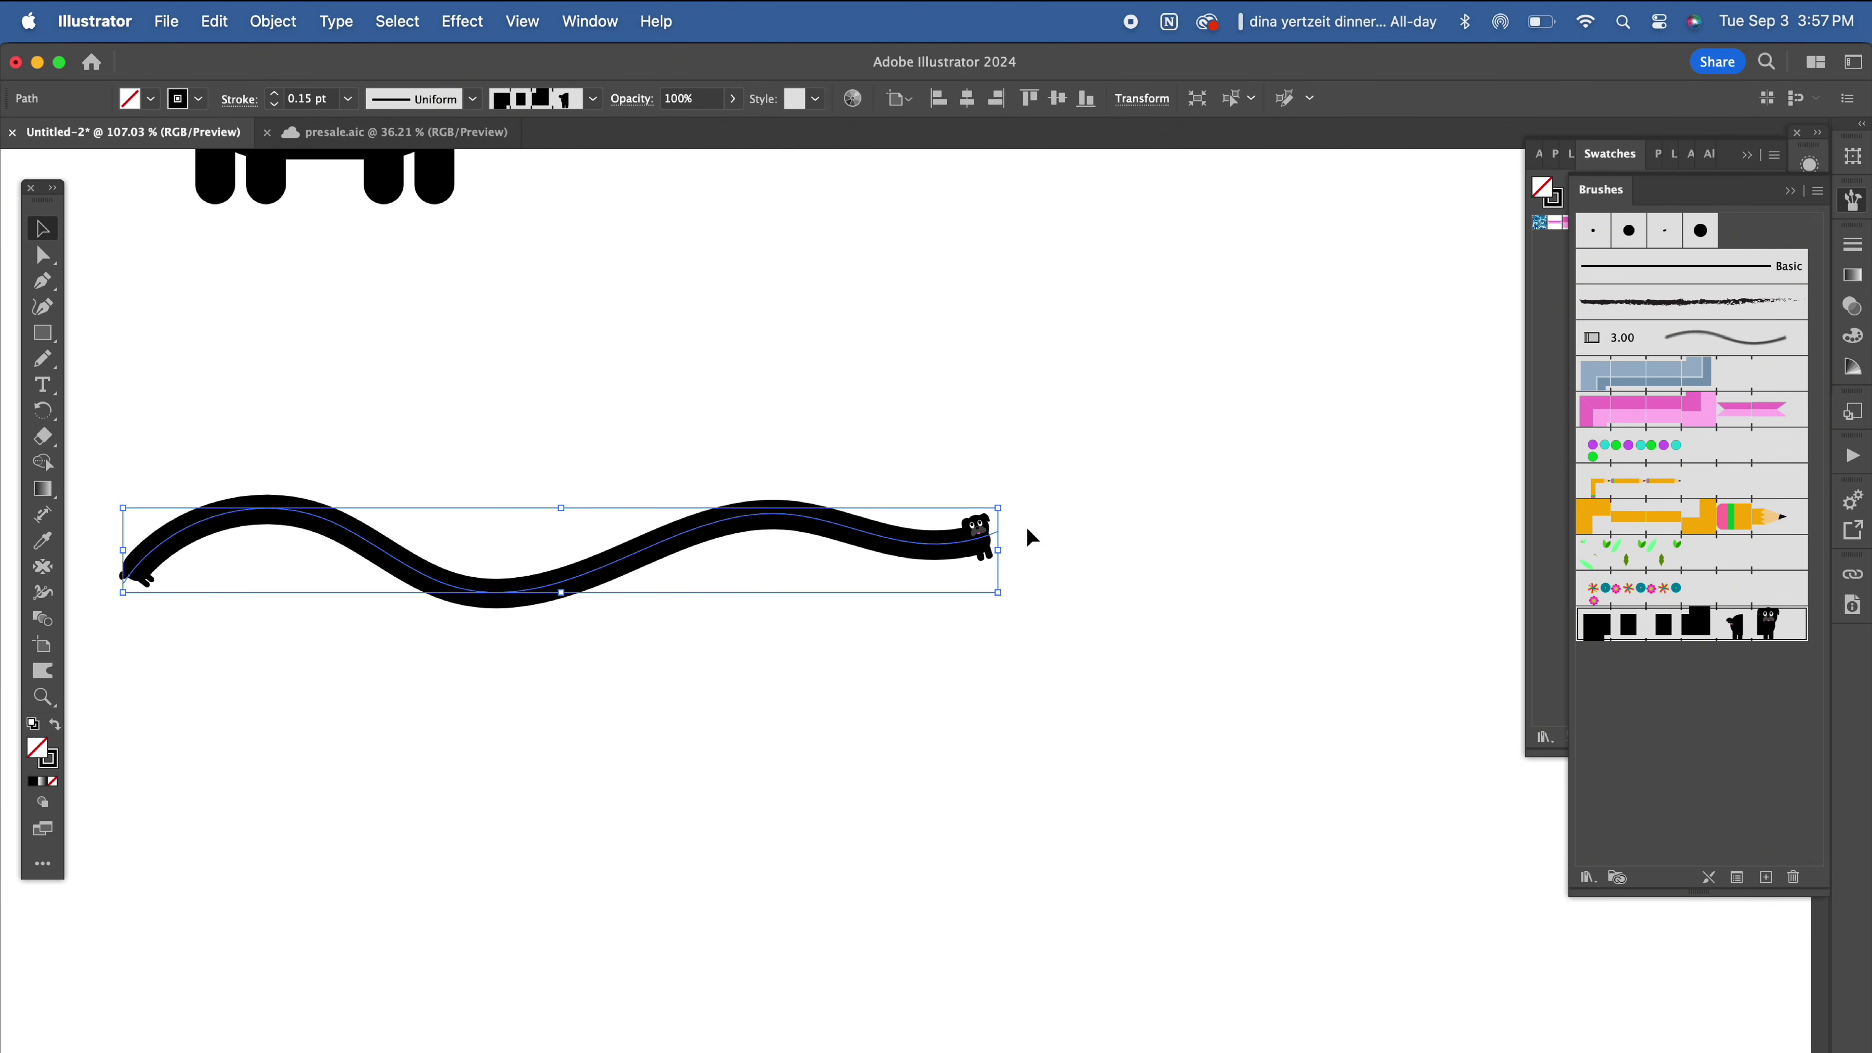
pyautogui.scroll(10, 1054, 522)
pyautogui.click(1086, 523)
pyautogui.hscroll(-15, 1086, 523)
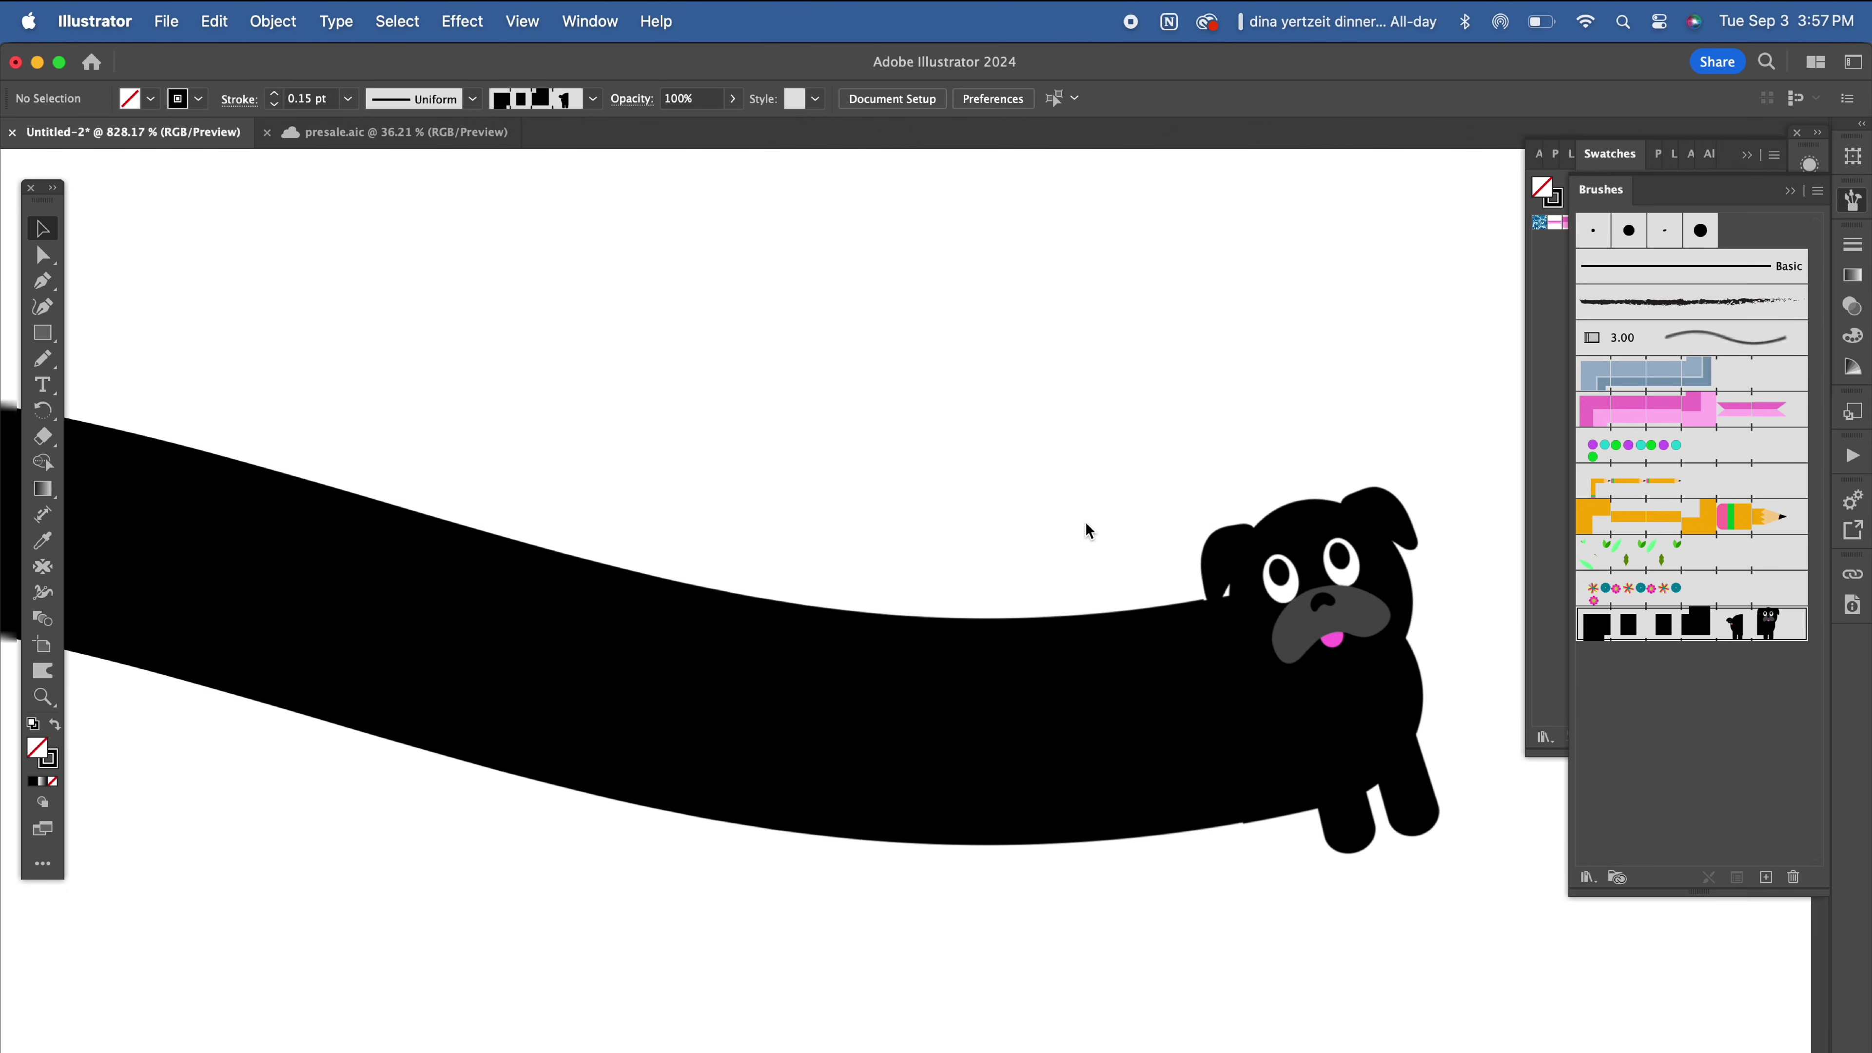
pyautogui.hscroll(-15, 1085, 523)
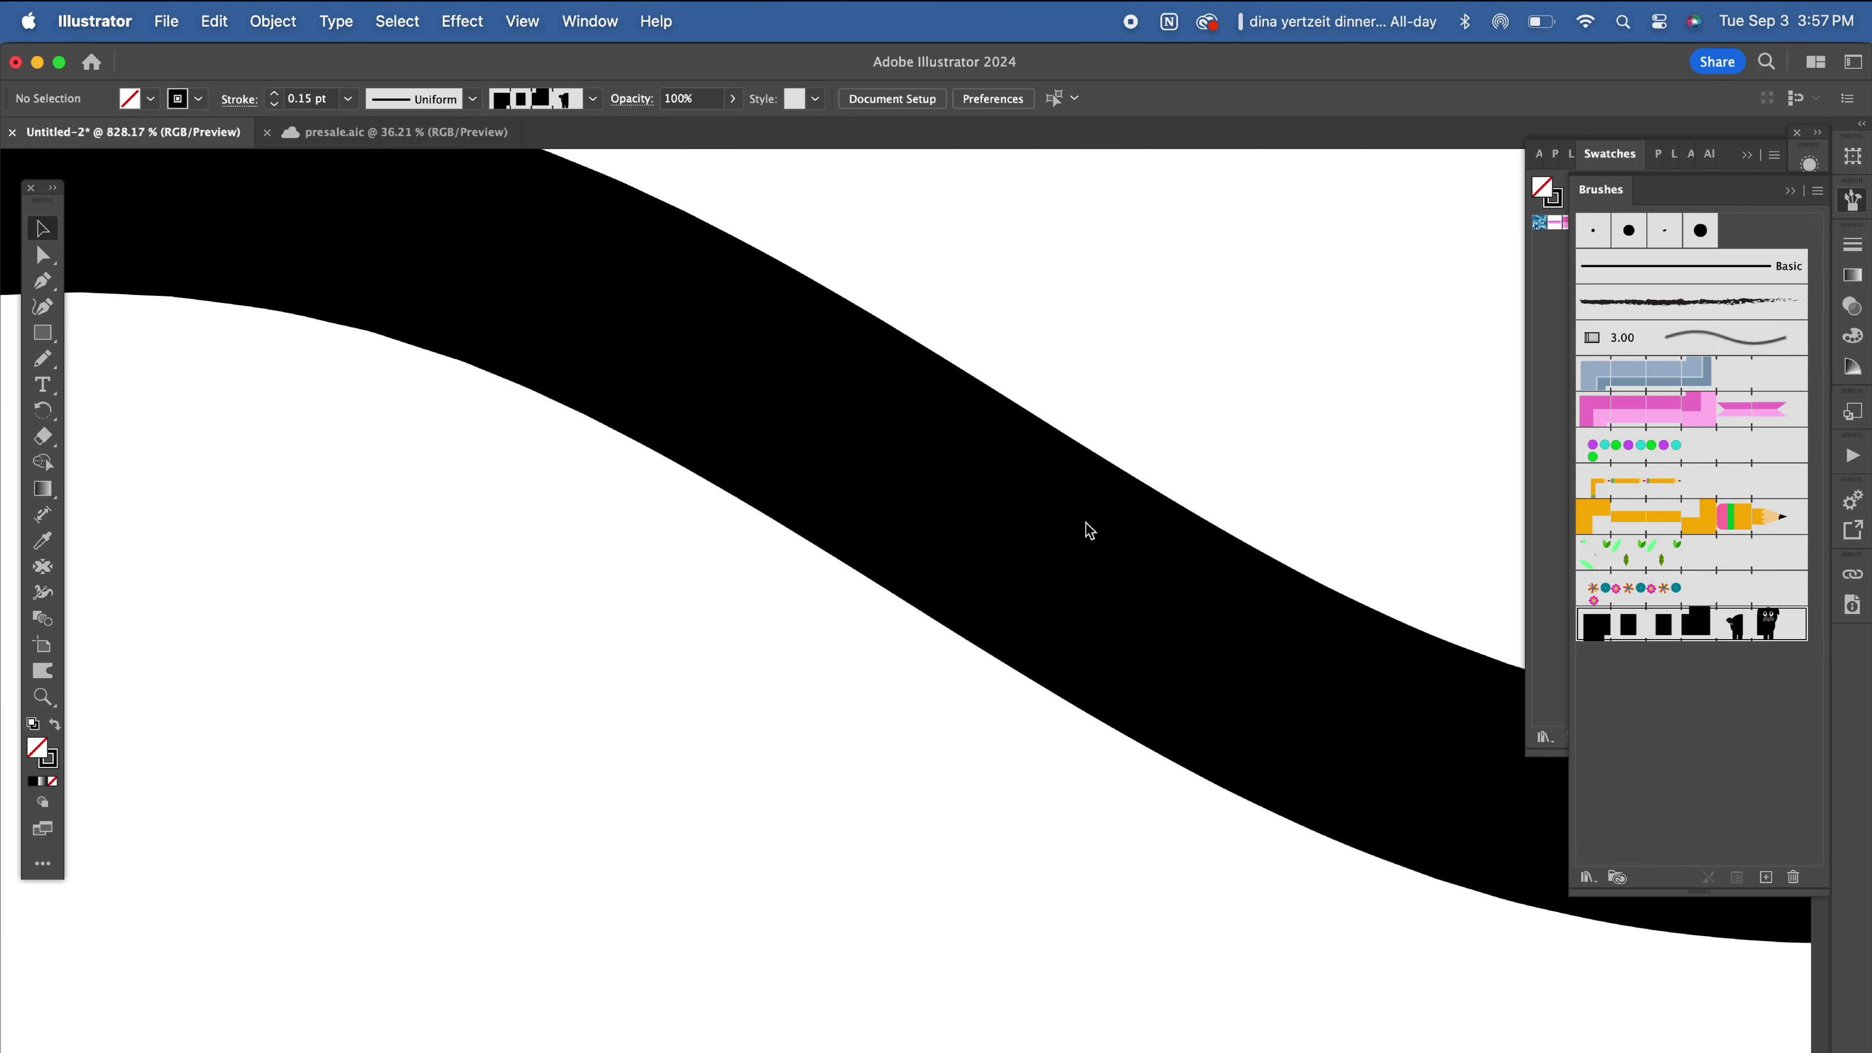
pyautogui.scroll(-5, 1086, 522)
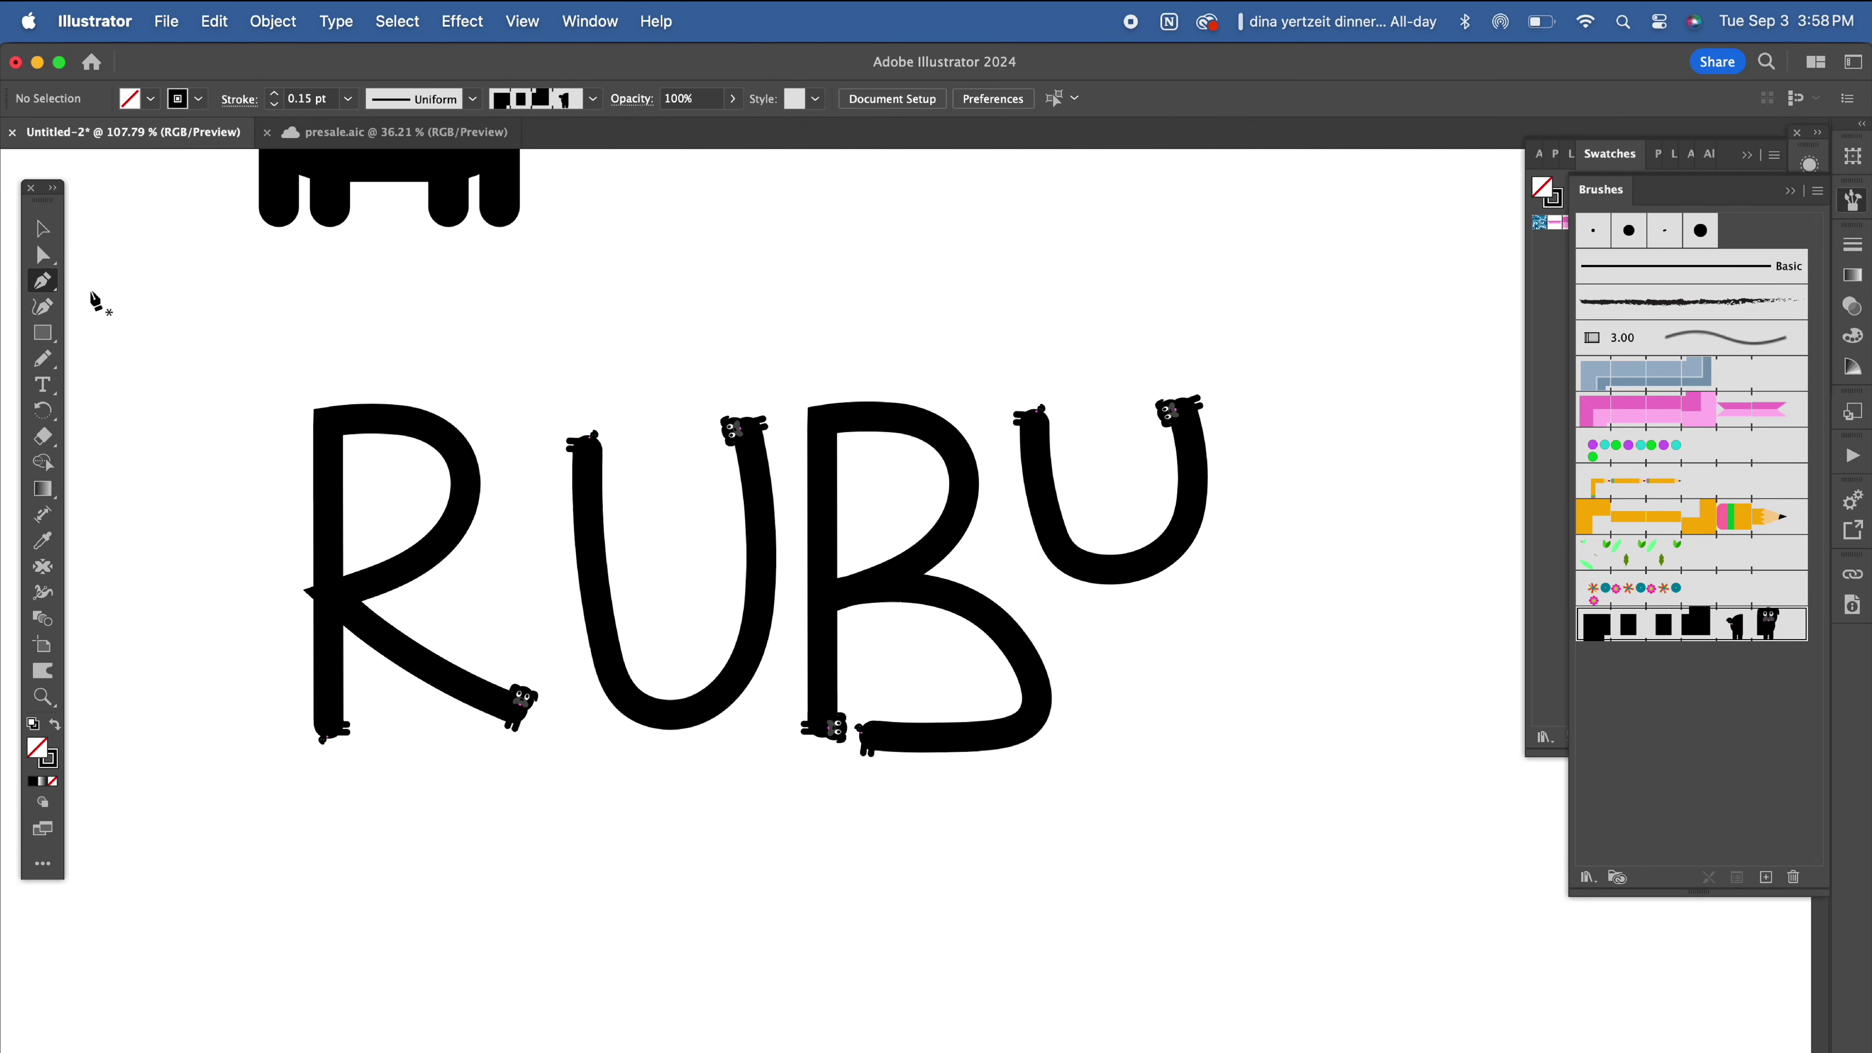
# Step: Draw the letter Y's vertical stem with the Pen tool, set its stroke to 0.15 pt, and move it up to meet the curve
pyautogui.click(43, 280)
pyautogui.click(1126, 598)
pyautogui.click(1130, 733)
pyautogui.press('v')
pyautogui.doubleClick(301, 105)
pyautogui.write('0.15')
pyautogui.press('Return')
pyautogui.moveTo(1132, 601); pyautogui.dragTo(1129, 584)
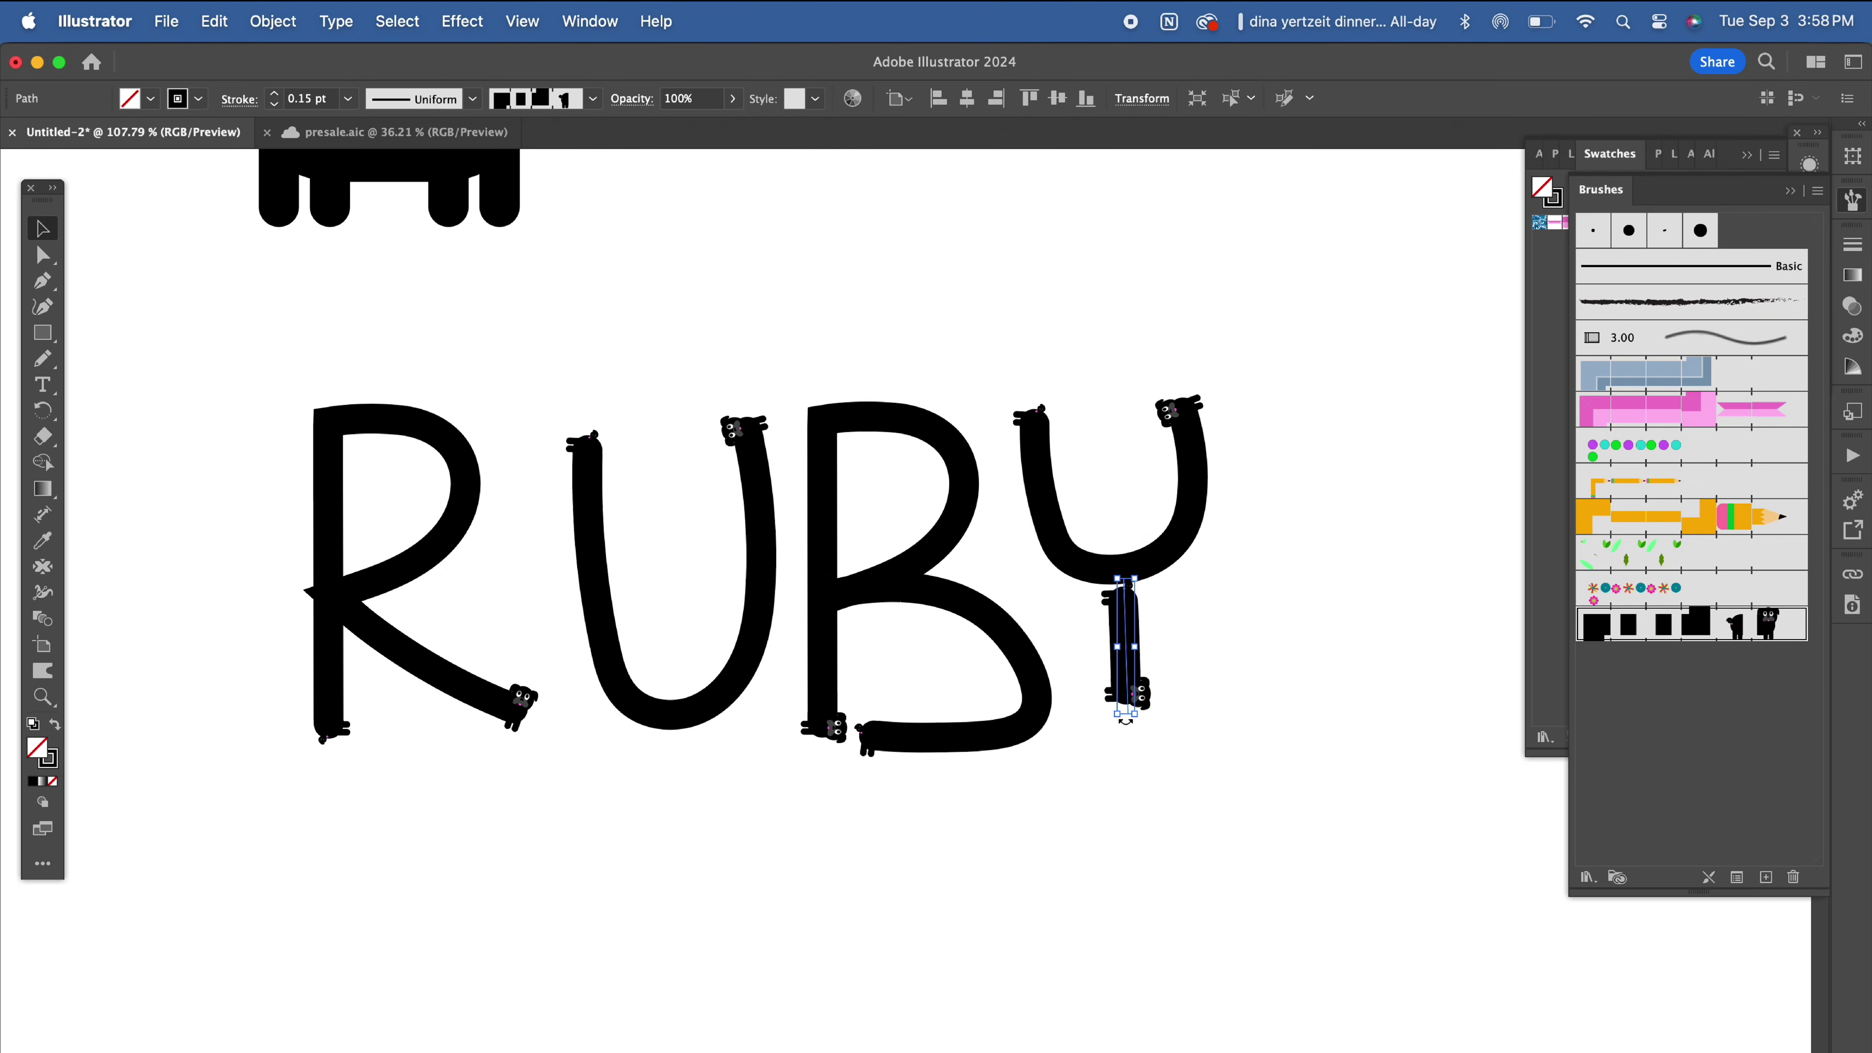